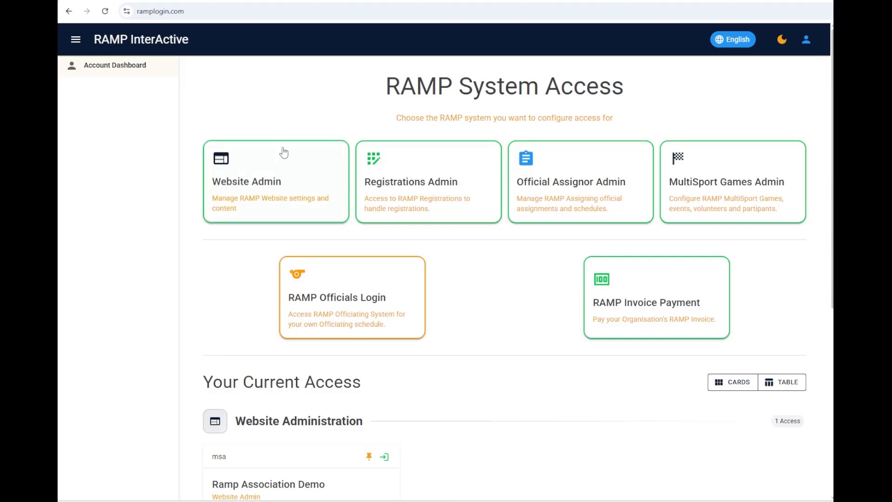
Step: Enter the website administration for Ramp Association Demo from the current access list
{"action": "left_click", "coordinate": [271, 189]}
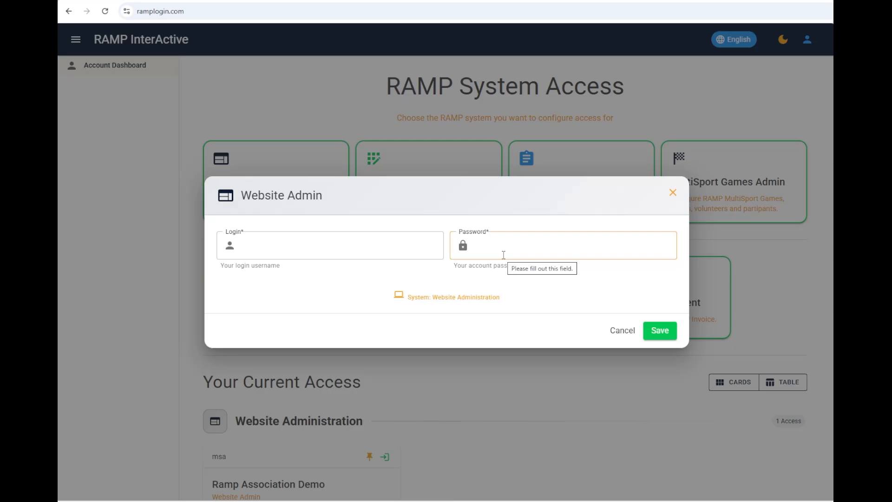
{"action": "left_click", "coordinate": [614, 334]}
{"action": "scroll", "coordinate": [415, 370], "scroll_direction": "down", "scroll_amount": 1}
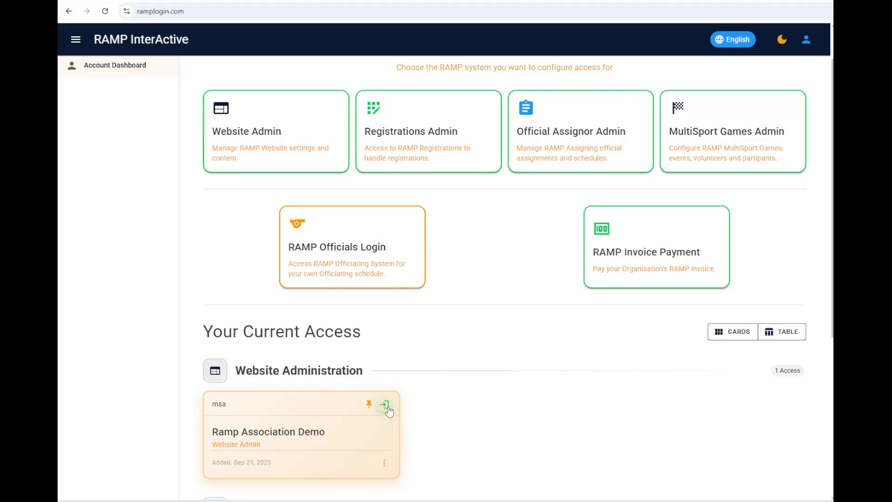
{"action": "left_click", "coordinate": [389, 406]}
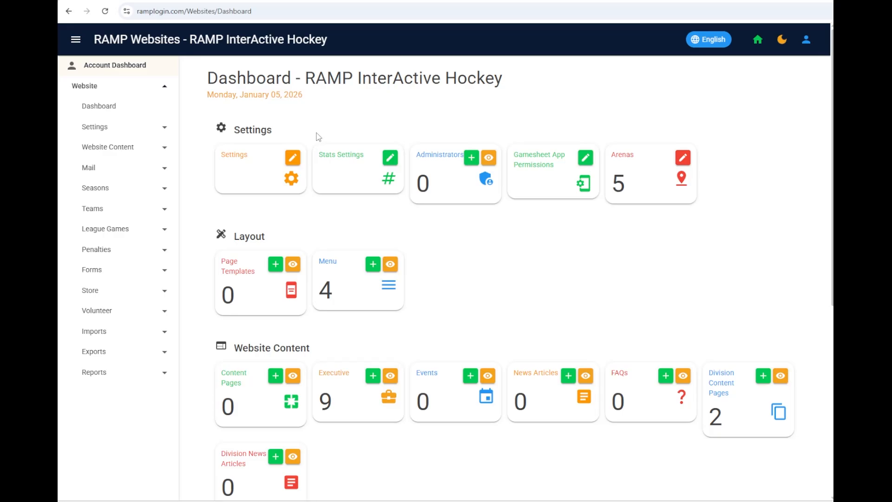
Step: Open the website's general Settings page and review its contact, social media, calendar, player AP request, footer and SEO sections
{"action": "left_click", "coordinate": [118, 130]}
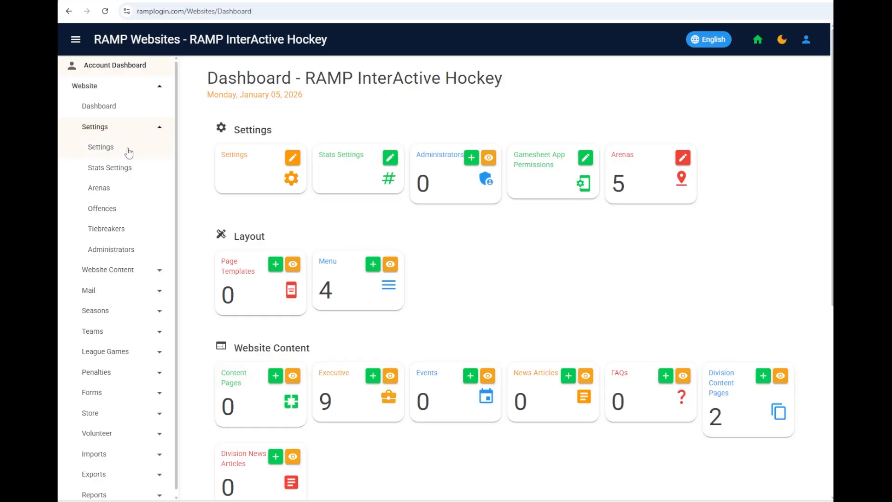
{"action": "left_click", "coordinate": [128, 148]}
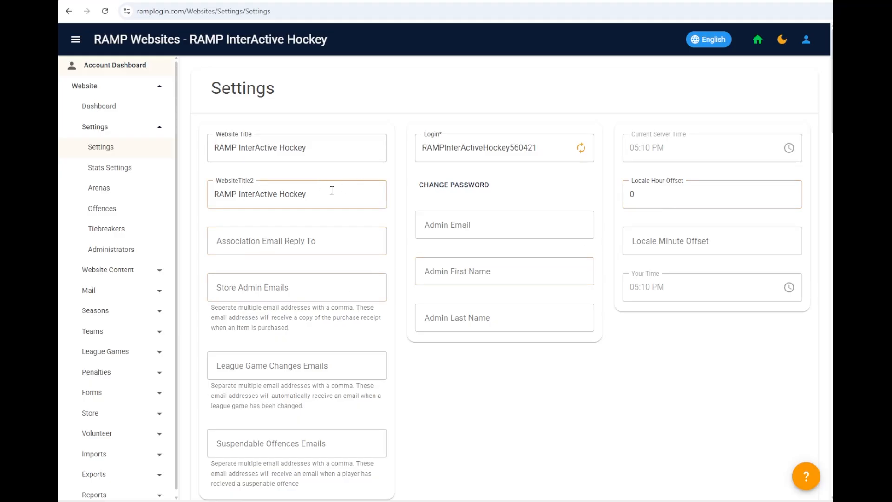
{"action": "scroll", "coordinate": [320, 268], "scroll_direction": "down", "scroll_amount": 2}
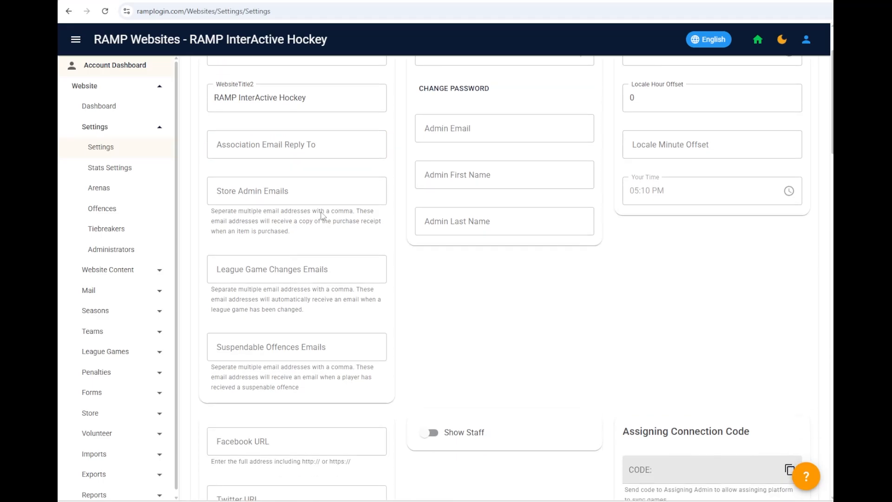
{"action": "scroll", "coordinate": [323, 216], "scroll_direction": "down", "scroll_amount": 1}
{"action": "scroll", "coordinate": [315, 196], "scroll_direction": "down", "scroll_amount": 3}
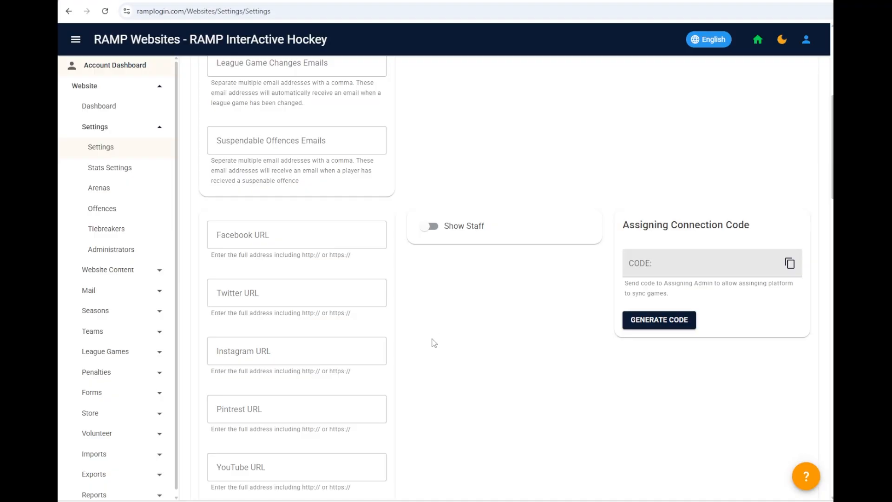
{"action": "scroll", "coordinate": [437, 278], "scroll_direction": "down", "scroll_amount": 1}
{"action": "scroll", "coordinate": [412, 251], "scroll_direction": "down", "scroll_amount": 1}
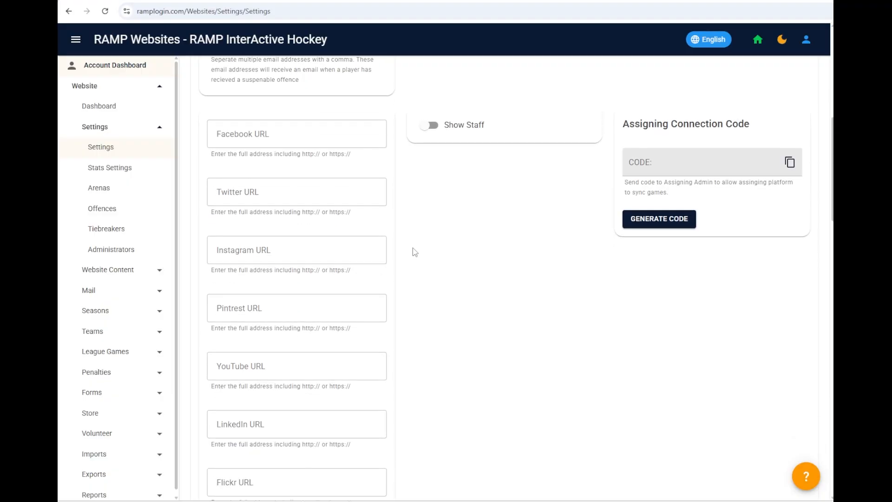
{"action": "scroll", "coordinate": [418, 251], "scroll_direction": "down", "scroll_amount": 3}
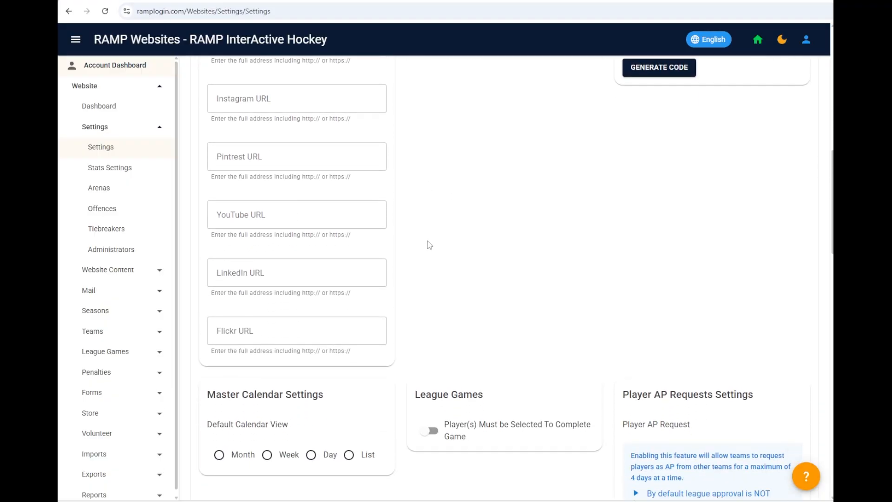
{"action": "scroll", "coordinate": [436, 240], "scroll_direction": "down", "scroll_amount": 4}
{"action": "scroll", "coordinate": [426, 264], "scroll_direction": "down", "scroll_amount": 2}
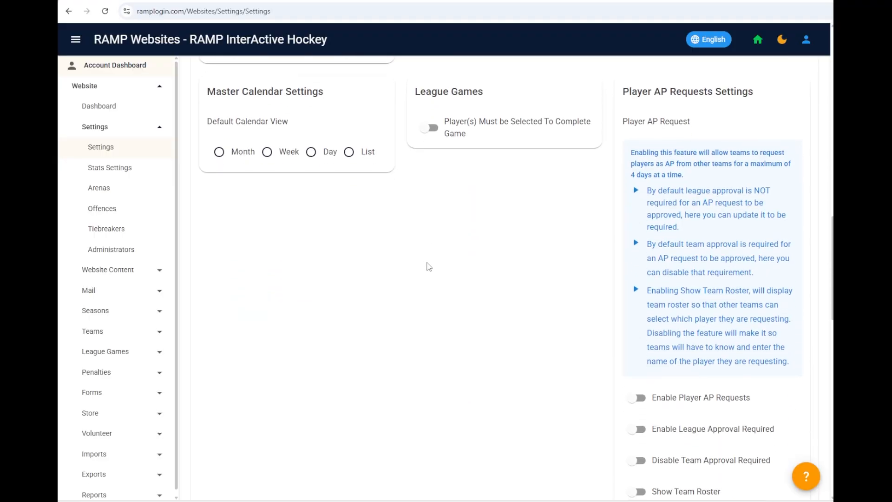
{"action": "scroll", "coordinate": [439, 255], "scroll_direction": "down", "scroll_amount": 4}
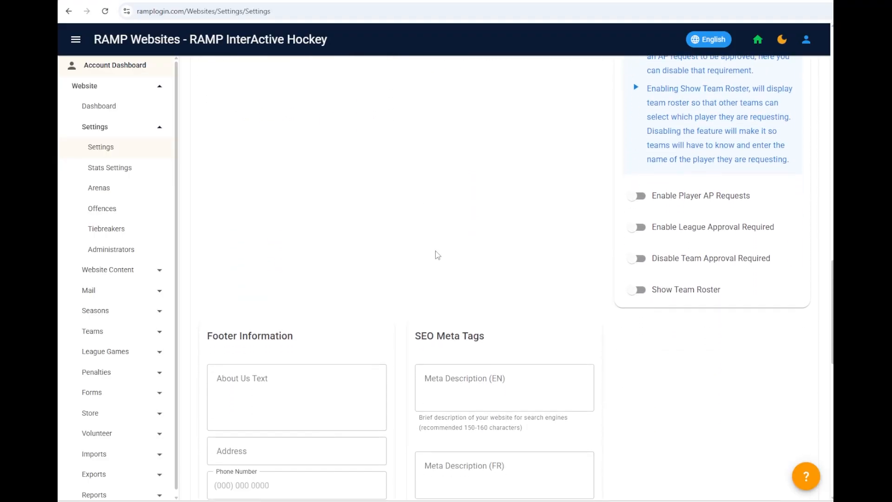
{"action": "scroll", "coordinate": [434, 247], "scroll_direction": "down", "scroll_amount": 2}
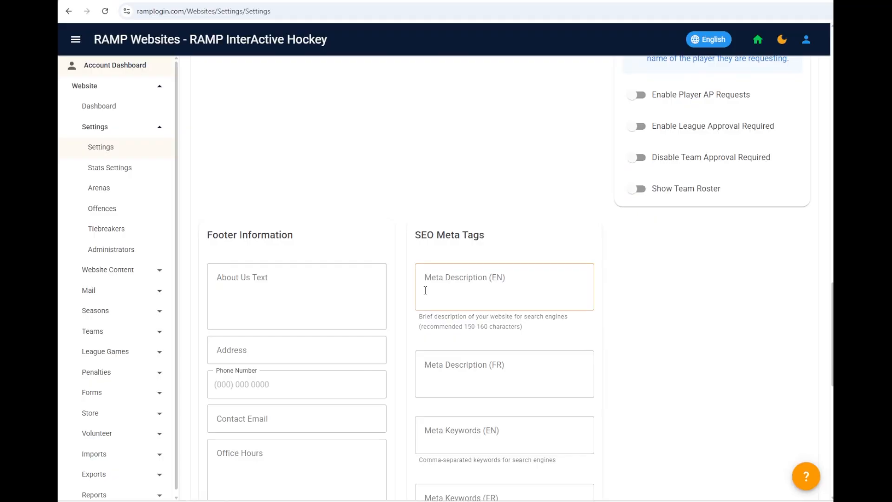
{"action": "scroll", "coordinate": [456, 252], "scroll_direction": "down", "scroll_amount": 3}
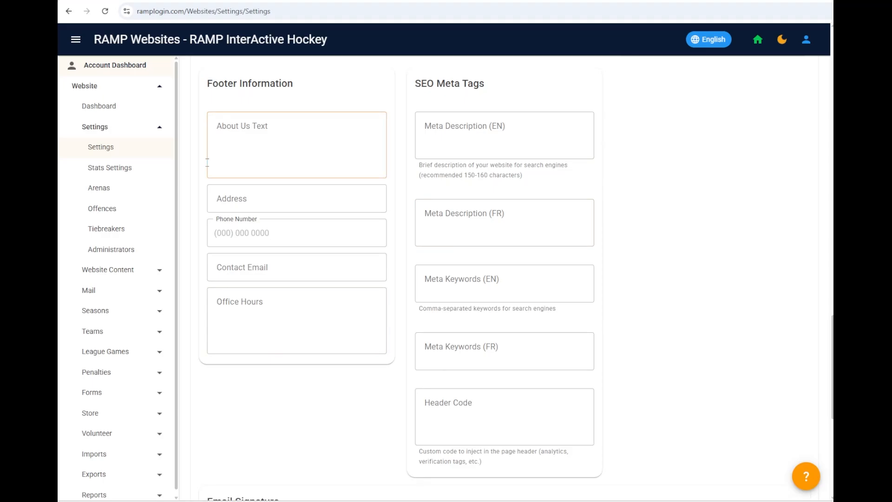
Step: Review the Stats Settings, from game points and gamesheet entry hours to standings columns and app codes, and save them
{"action": "left_click", "coordinate": [122, 170]}
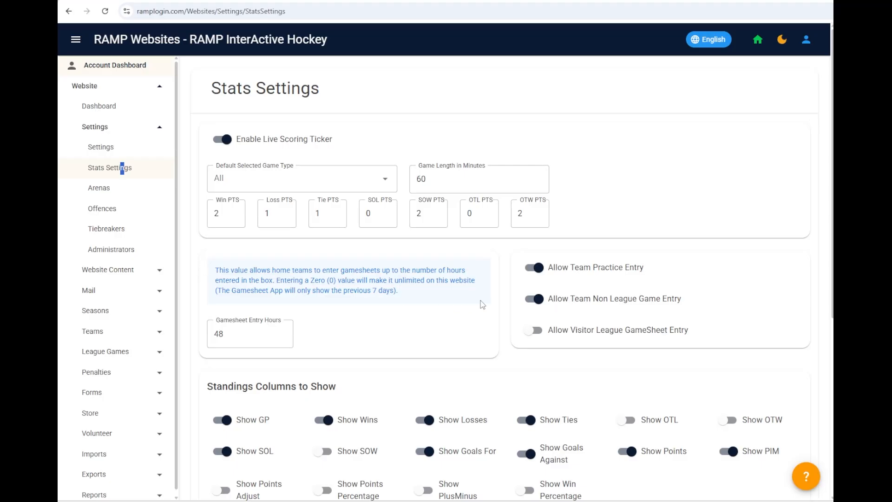
{"action": "scroll", "coordinate": [498, 301], "scroll_direction": "down", "scroll_amount": 1}
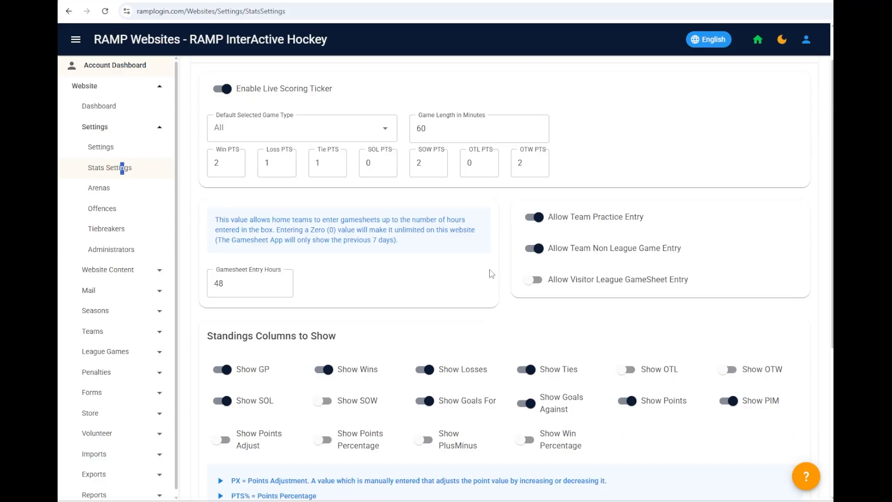
{"action": "scroll", "coordinate": [458, 263], "scroll_direction": "down", "scroll_amount": 2}
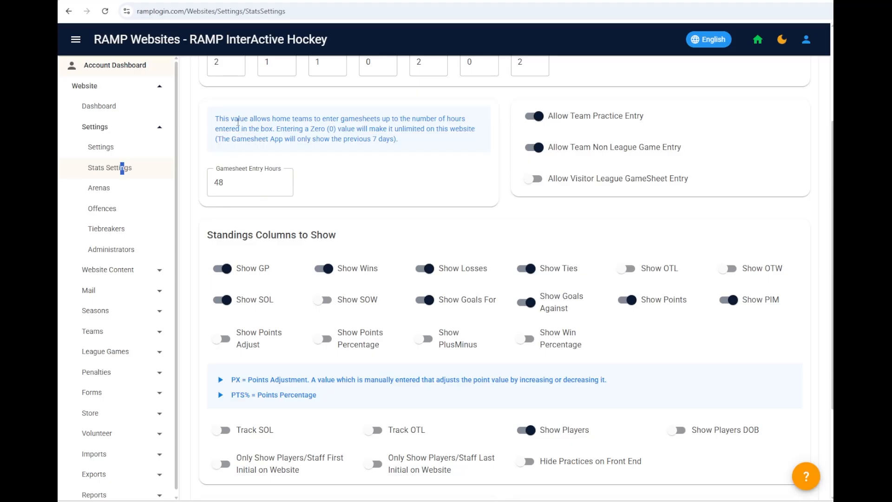
{"action": "left_click", "coordinate": [244, 172]}
{"action": "scroll", "coordinate": [458, 239], "scroll_direction": "down", "scroll_amount": 2}
{"action": "scroll", "coordinate": [458, 238], "scroll_direction": "down", "scroll_amount": 1}
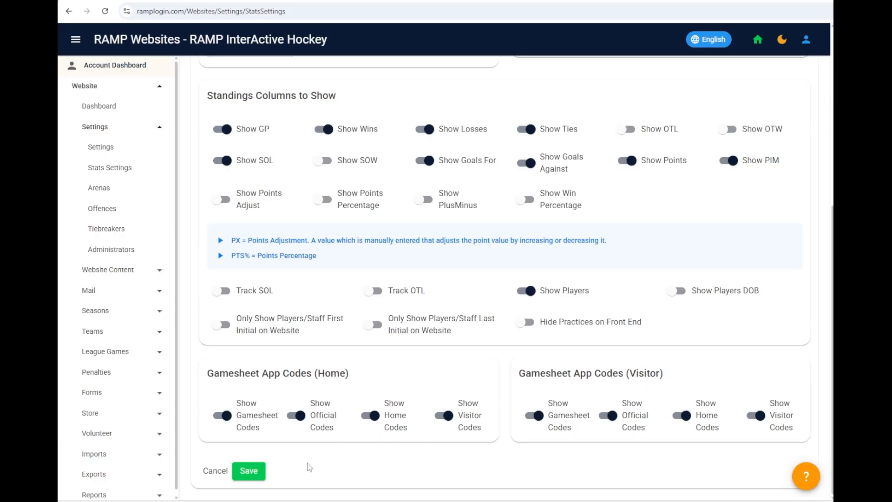
{"action": "left_click", "coordinate": [247, 476]}
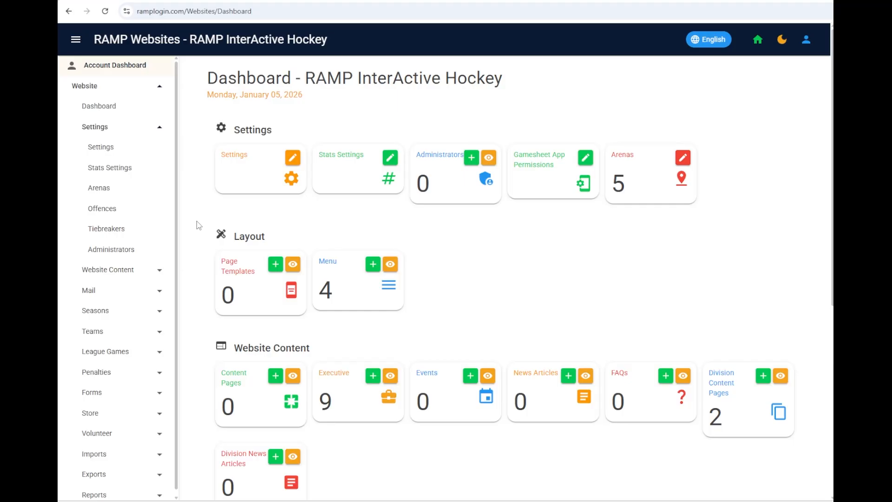
Step: Search the website's arenas for "terr" and select Centre sportif Rosanne-Laflamme
{"action": "left_click", "coordinate": [102, 196]}
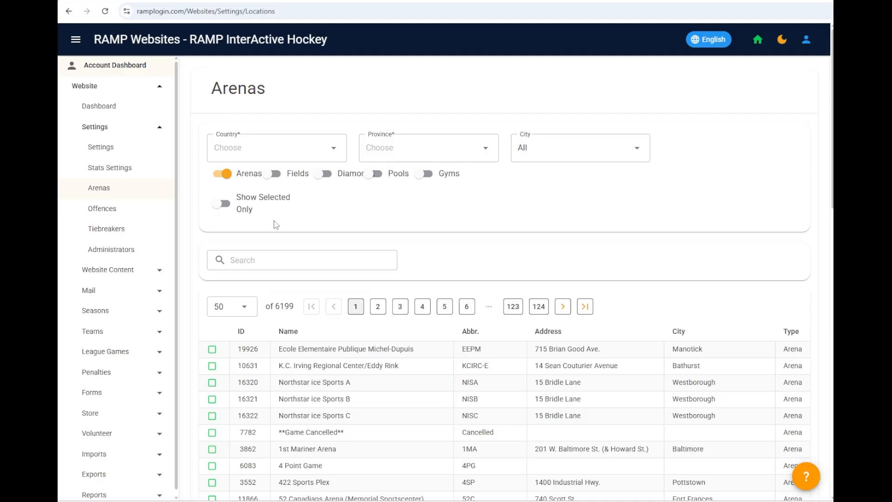
{"action": "left_click", "coordinate": [298, 260]}
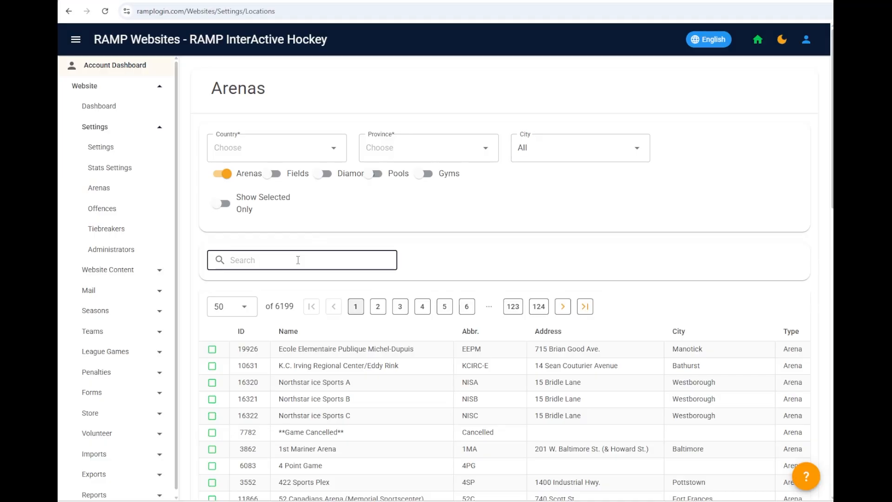
{"action": "type", "text": "terr"}
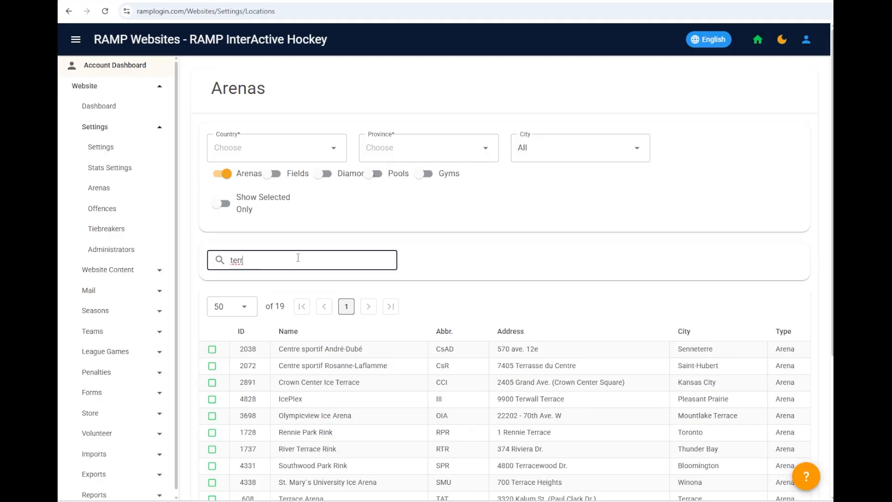
{"action": "left_click", "coordinate": [213, 368]}
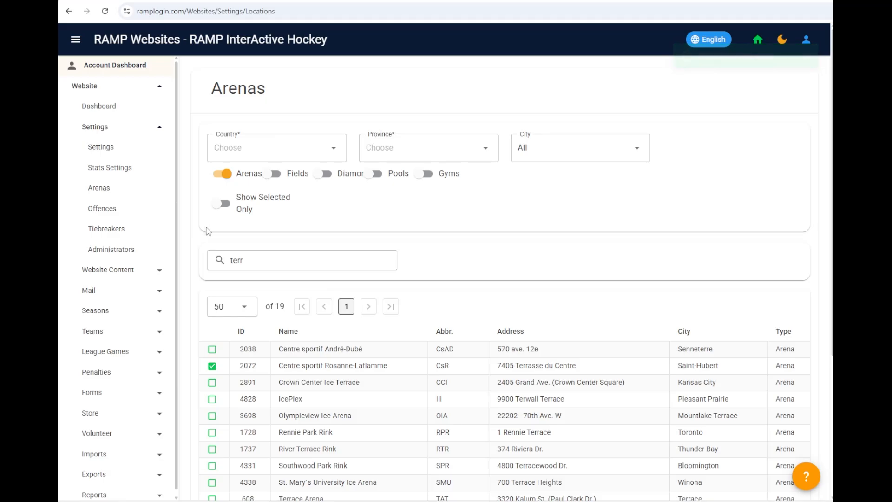
Step: Open the Offences settings and examine the offence list's lengths, suspendable flags and automatic suspension options
{"action": "left_click", "coordinate": [121, 211]}
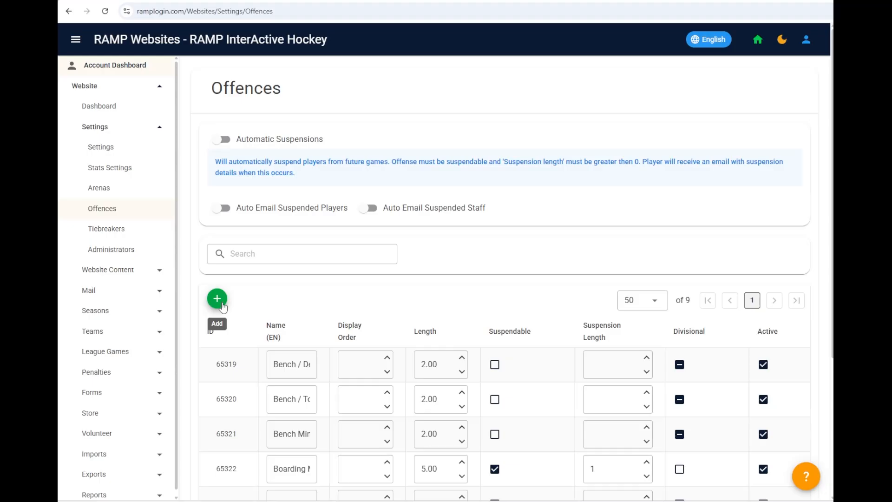
{"action": "scroll", "coordinate": [386, 260], "scroll_direction": "down", "scroll_amount": 3}
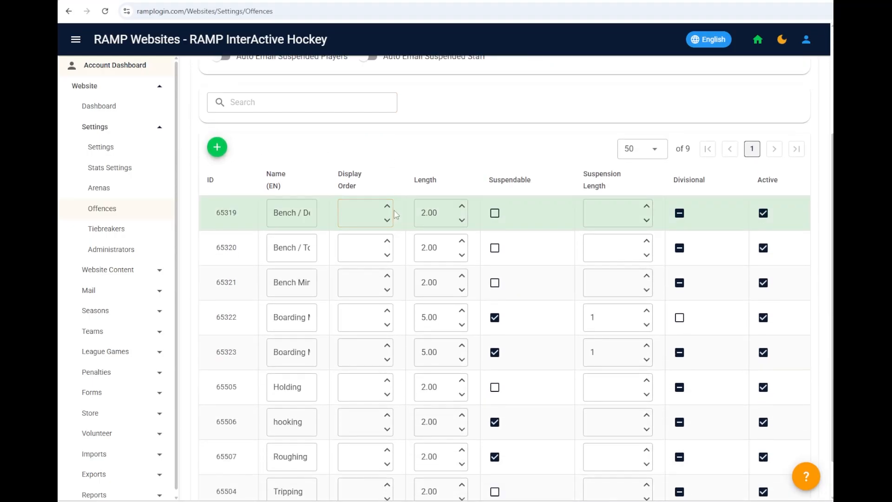
{"action": "scroll", "coordinate": [260, 223], "scroll_direction": "down", "scroll_amount": 1}
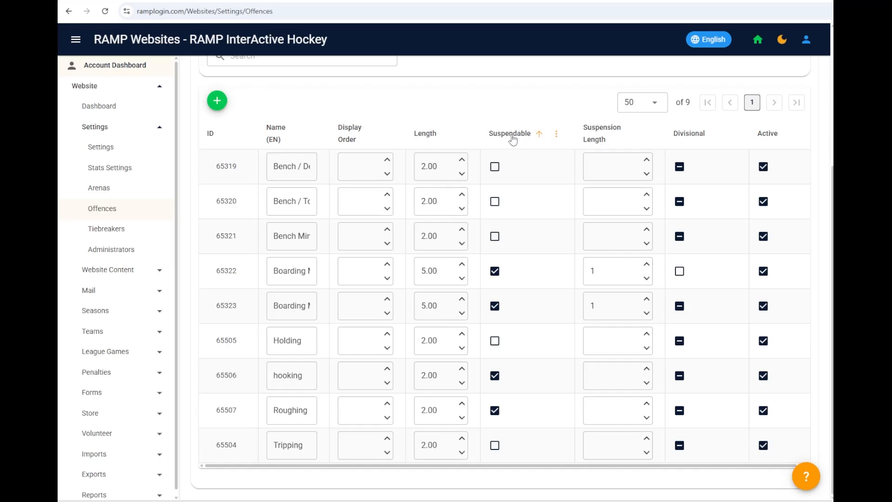
{"action": "scroll", "coordinate": [385, 297], "scroll_direction": "up", "scroll_amount": 4}
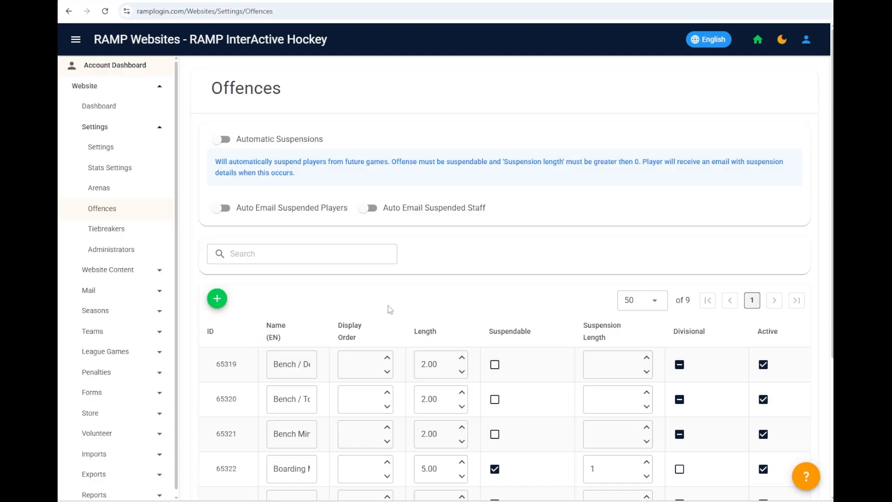
Step: Open the website's Tiebreakers settings
{"action": "left_click", "coordinate": [138, 234]}
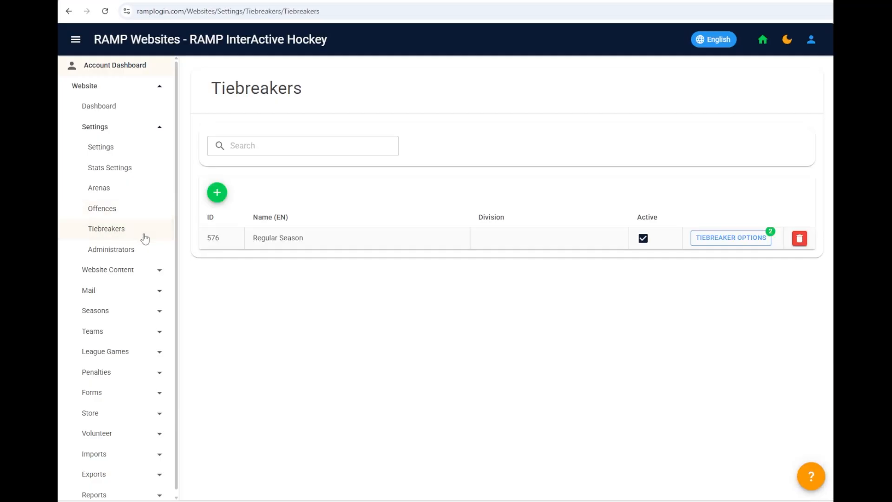
{"action": "left_click", "coordinate": [218, 195]}
{"action": "left_click", "coordinate": [313, 240]}
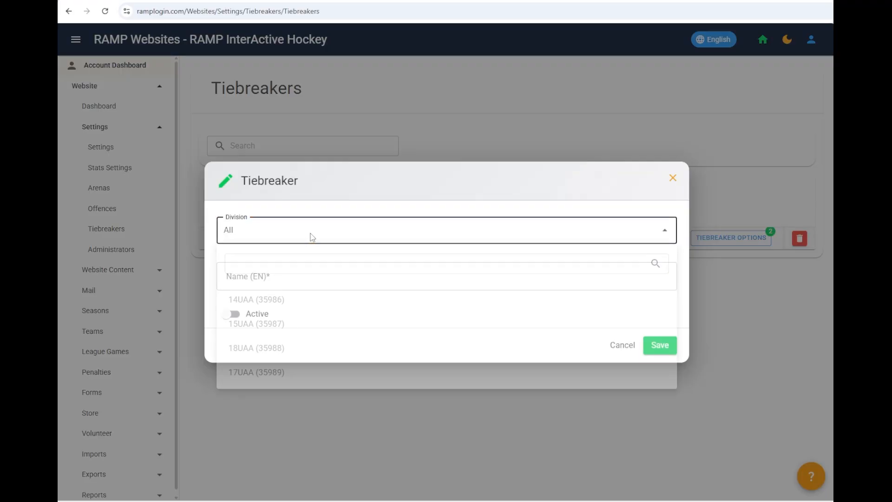
{"action": "left_click", "coordinate": [395, 217]}
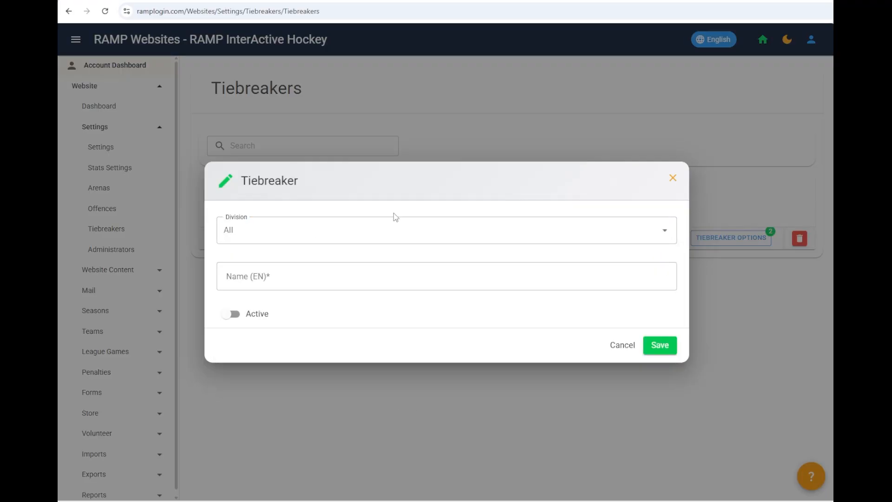
{"action": "left_click", "coordinate": [610, 352]}
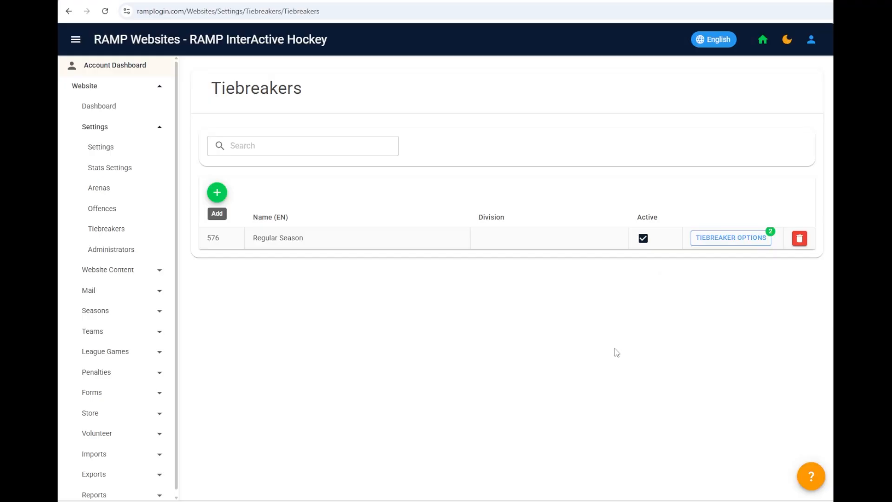
Step: Add Points (14) as a tiebreaker option to the Regular Season tiebreaker and save it
{"action": "left_click", "coordinate": [723, 244]}
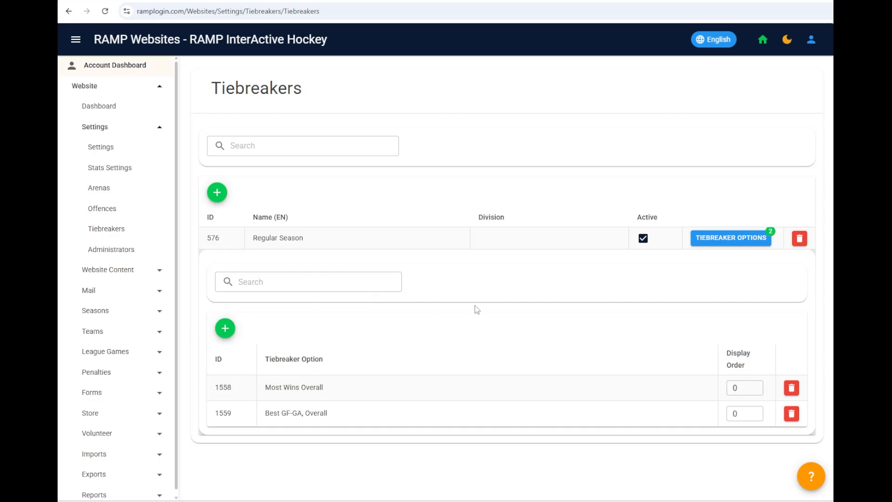
{"action": "left_click", "coordinate": [224, 329]}
{"action": "left_click", "coordinate": [291, 263]}
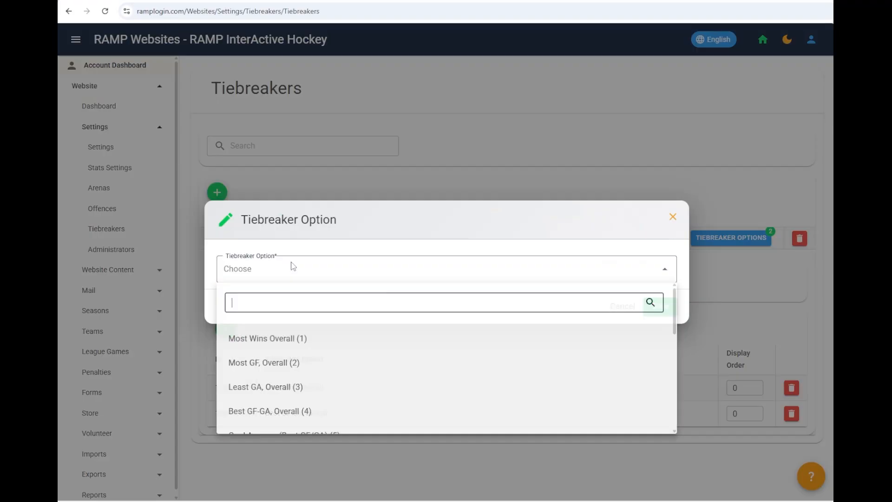
{"action": "scroll", "coordinate": [313, 363], "scroll_direction": "down", "scroll_amount": 5}
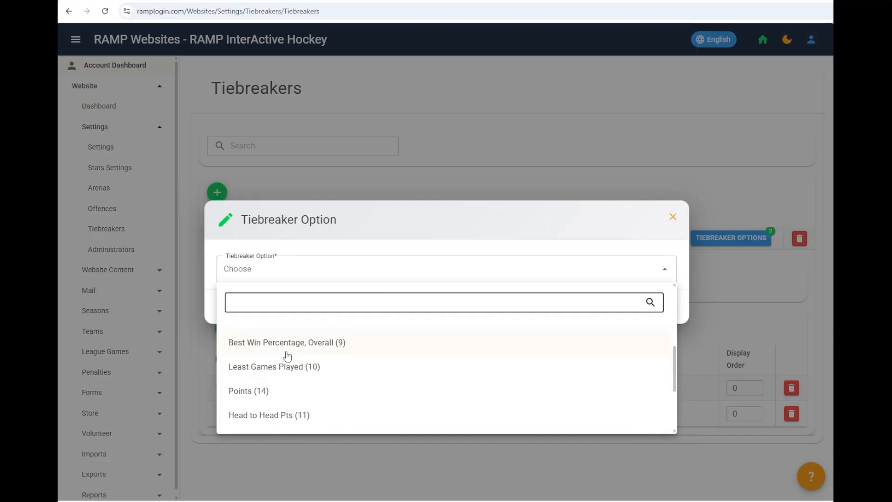
{"action": "left_click", "coordinate": [249, 333]}
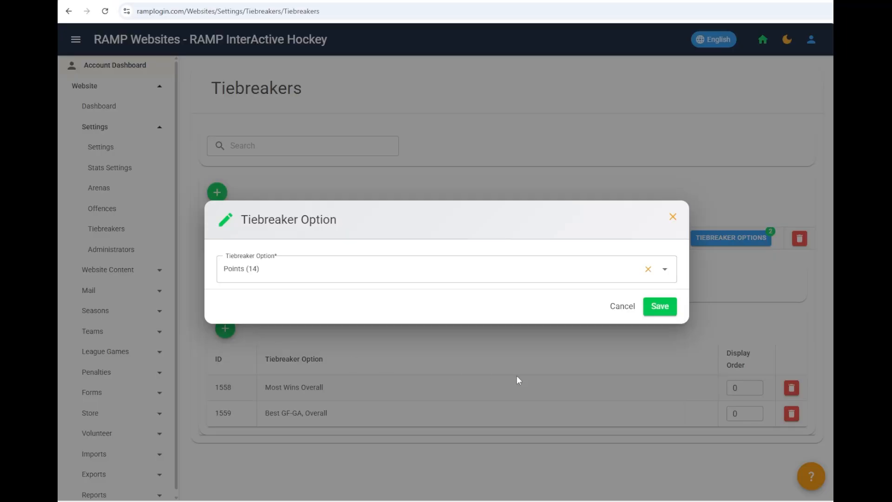
{"action": "left_click", "coordinate": [662, 306]}
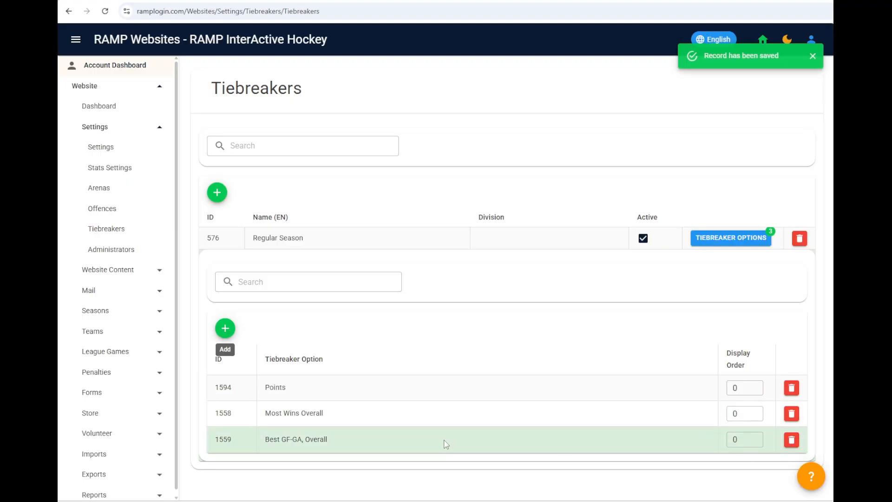
Step: Open the Administrators settings and examine the new administrator form's admin, general and import access, gamesheet, suspension and permit options
{"action": "left_click", "coordinate": [120, 253]}
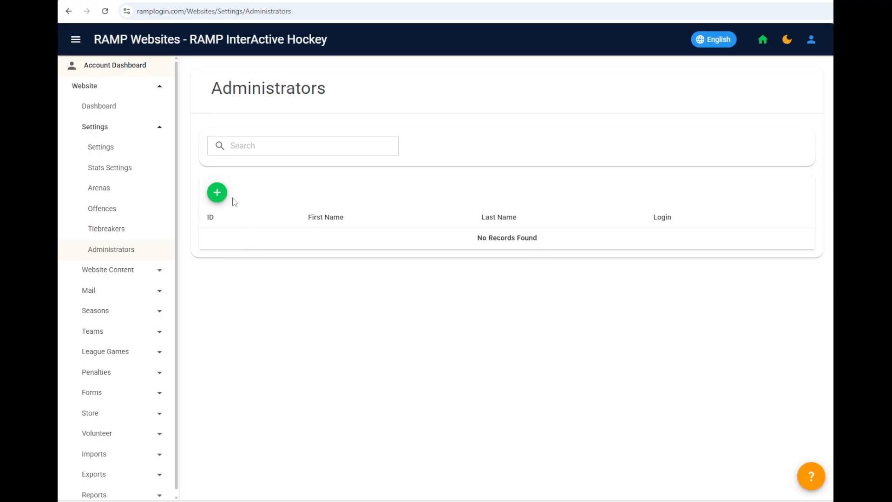
{"action": "left_click", "coordinate": [218, 195]}
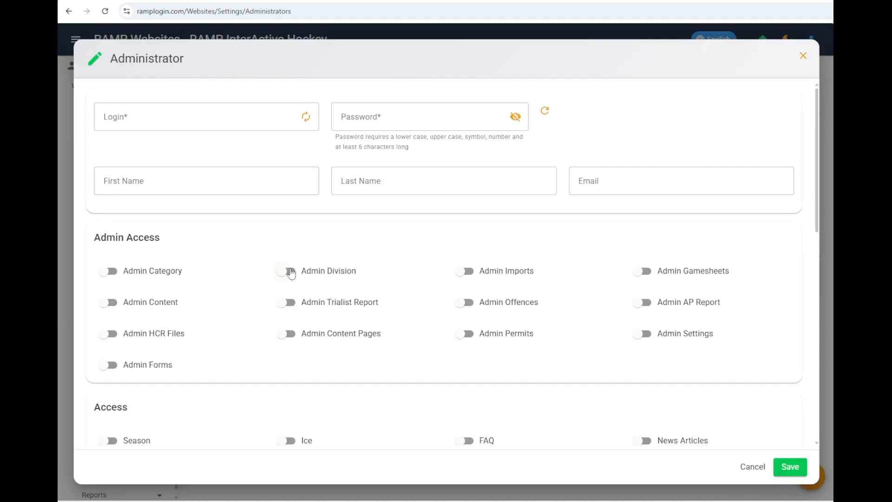
{"action": "scroll", "coordinate": [247, 261], "scroll_direction": "down", "scroll_amount": 1}
{"action": "scroll", "coordinate": [247, 264], "scroll_direction": "down", "scroll_amount": 1}
{"action": "scroll", "coordinate": [248, 263], "scroll_direction": "down", "scroll_amount": 1}
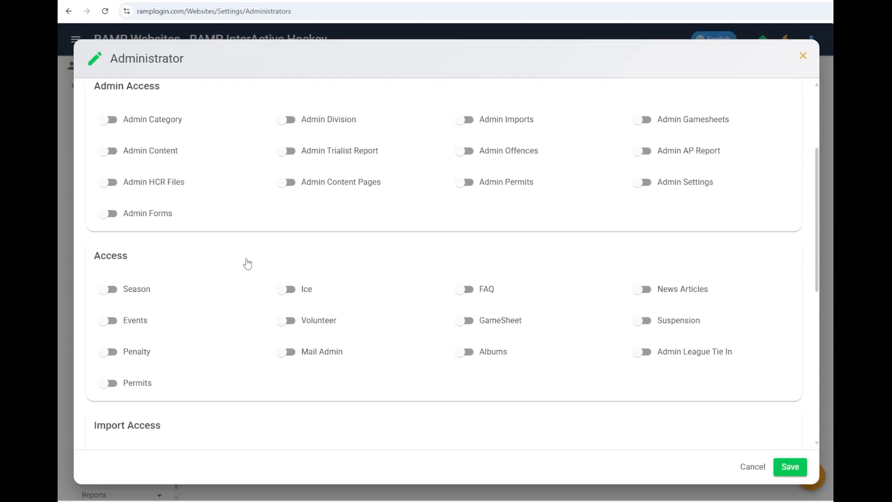
{"action": "scroll", "coordinate": [248, 261], "scroll_direction": "down", "scroll_amount": 2}
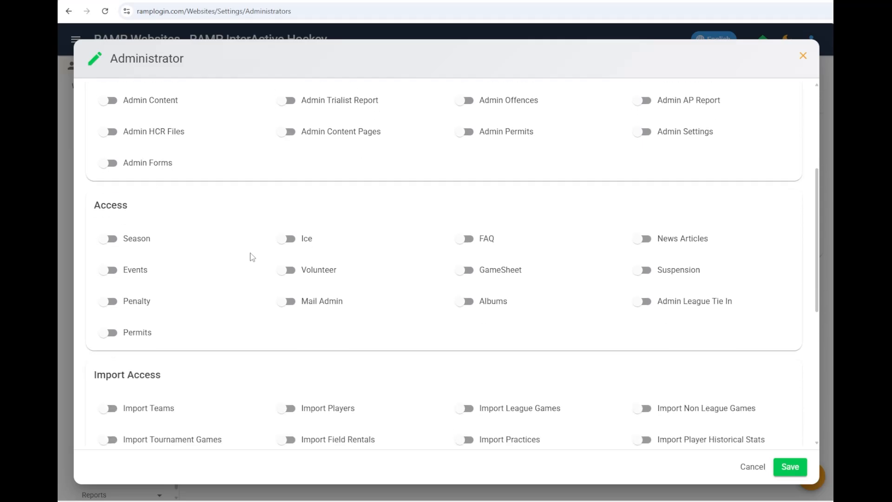
{"action": "scroll", "coordinate": [251, 257], "scroll_direction": "down", "scroll_amount": 5}
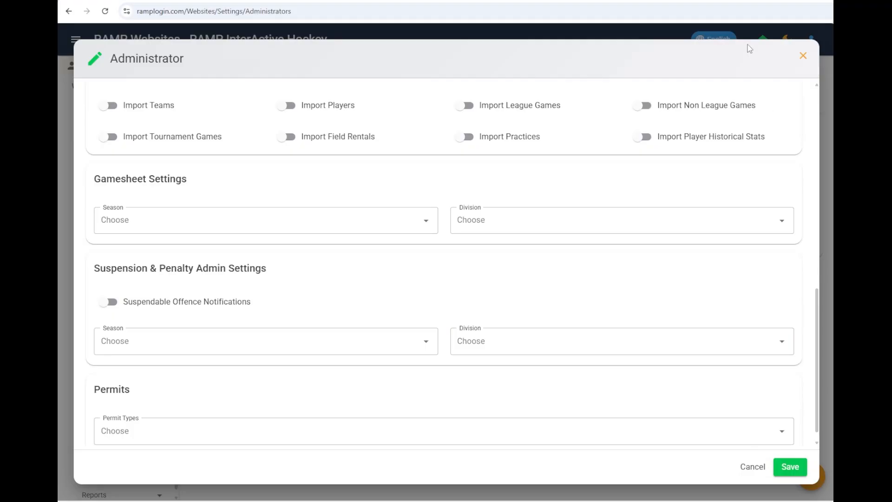
{"action": "left_click", "coordinate": [803, 56]}
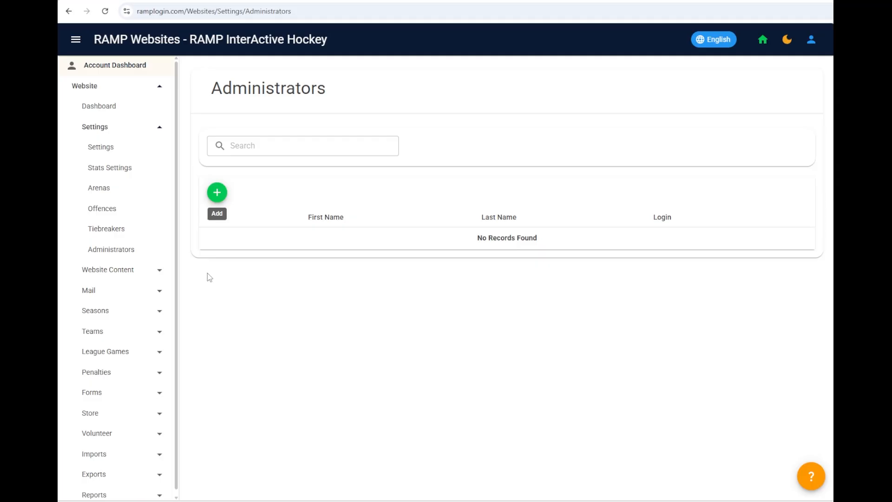
Step: Open the website's Seasons list
{"action": "left_click", "coordinate": [160, 128]}
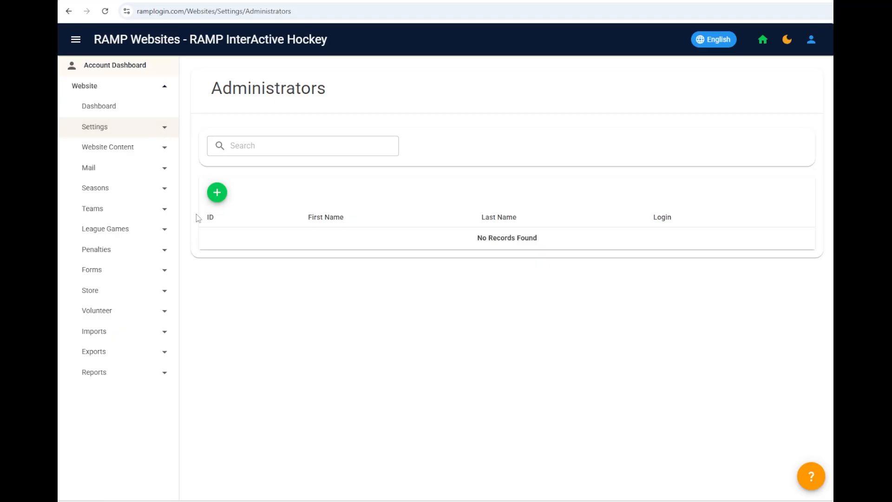
{"action": "left_click", "coordinate": [141, 190]}
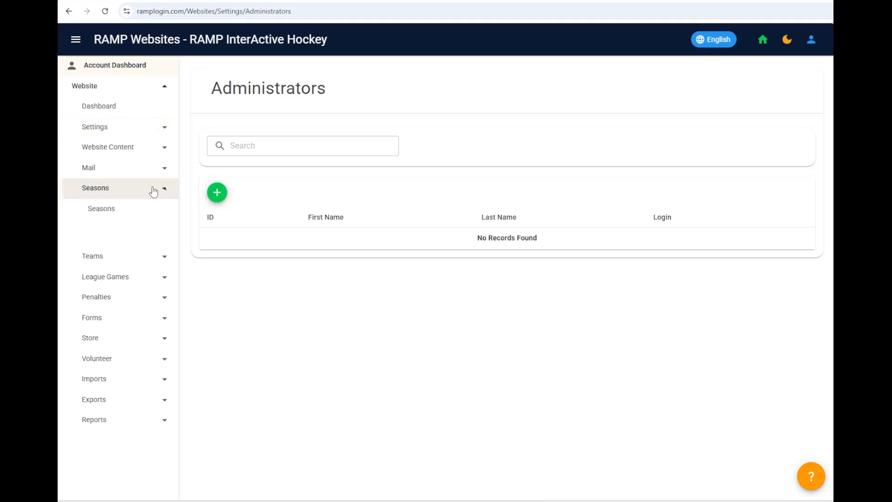
{"action": "left_click", "coordinate": [101, 212]}
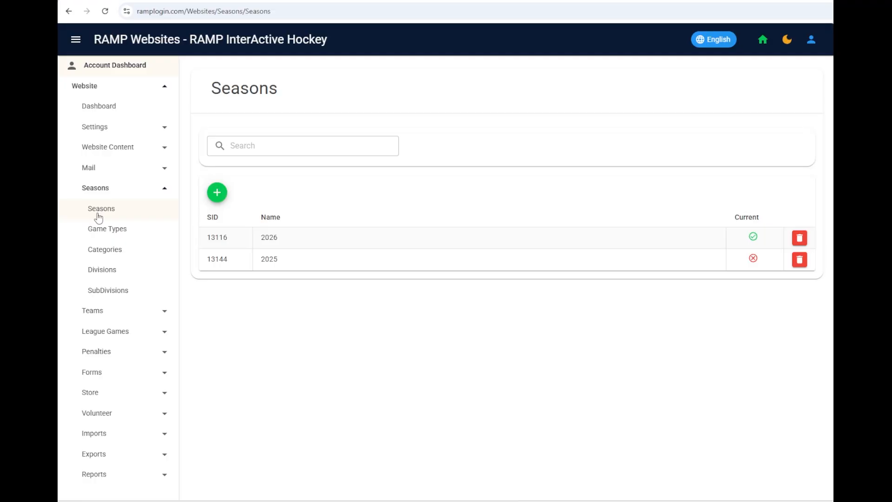
Step: Examine the blank new-season form and the 2026 season's details, closing both without saving
{"action": "left_click", "coordinate": [218, 199]}
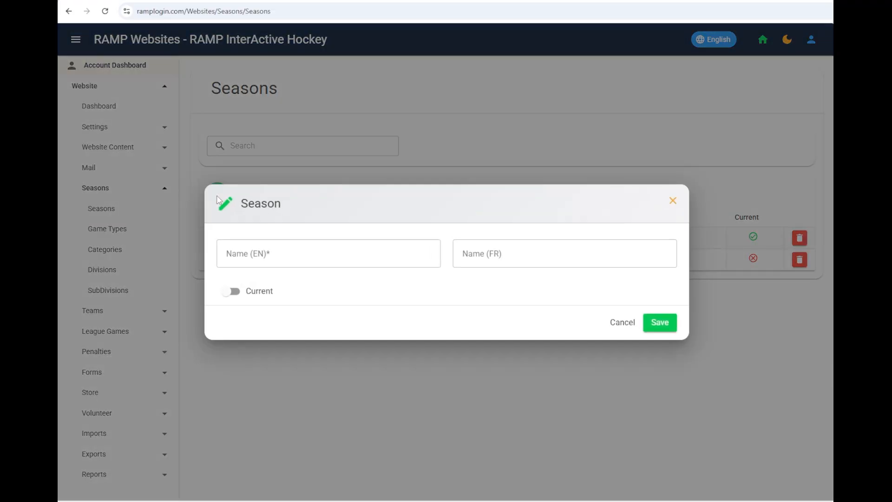
{"action": "left_click", "coordinate": [227, 261]}
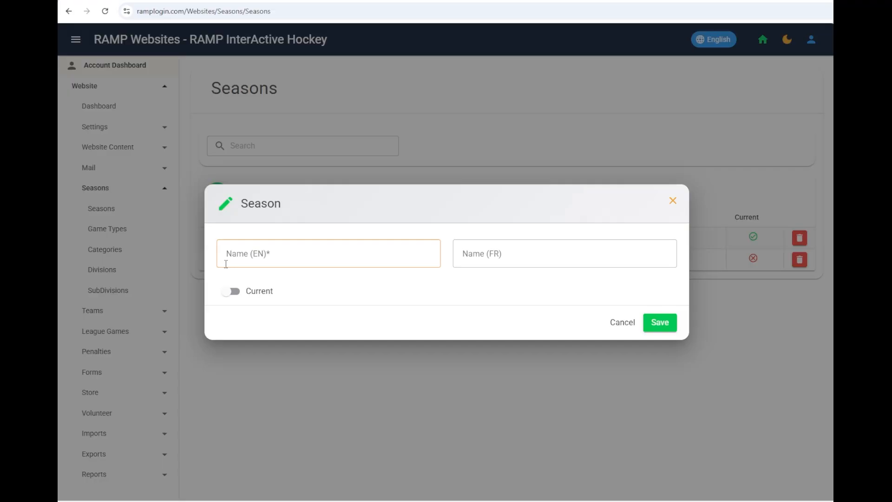
{"action": "left_click", "coordinate": [532, 264]}
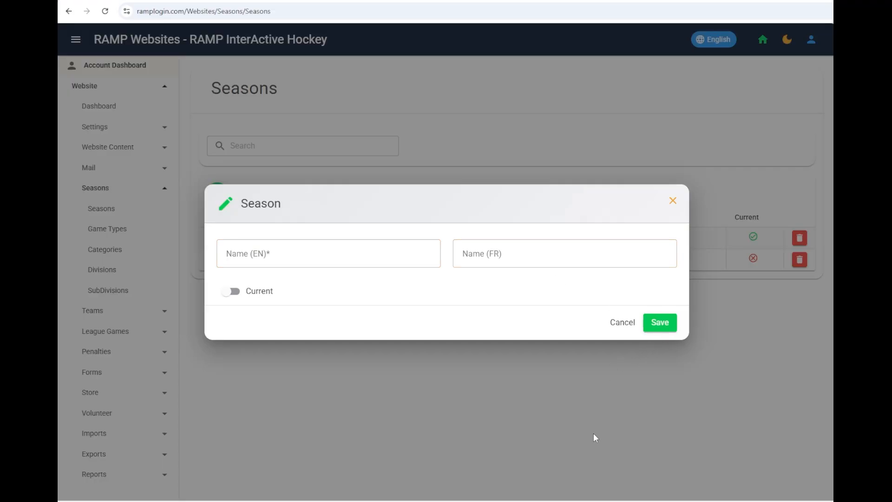
{"action": "left_click", "coordinate": [621, 323]}
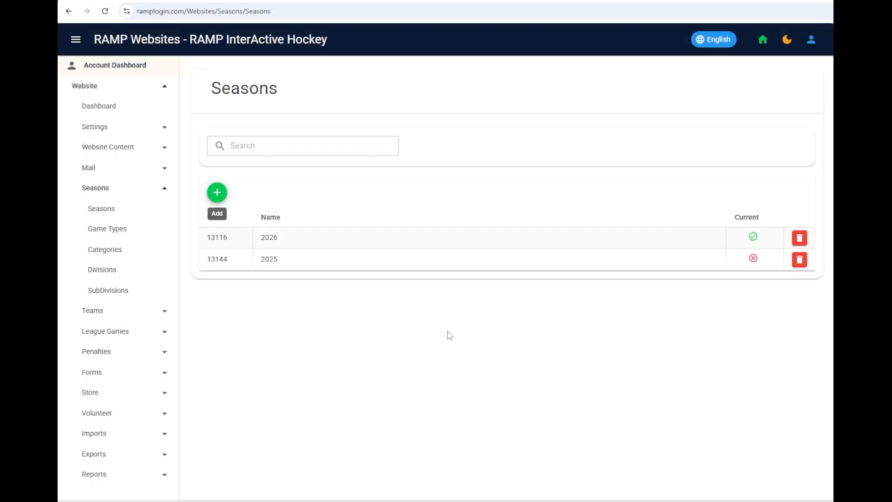
{"action": "left_click", "coordinate": [268, 242]}
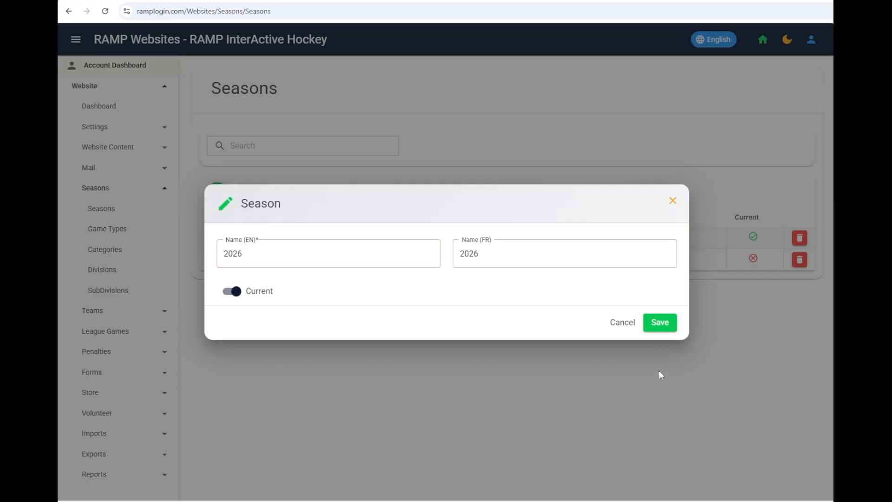
{"action": "left_click", "coordinate": [672, 203]}
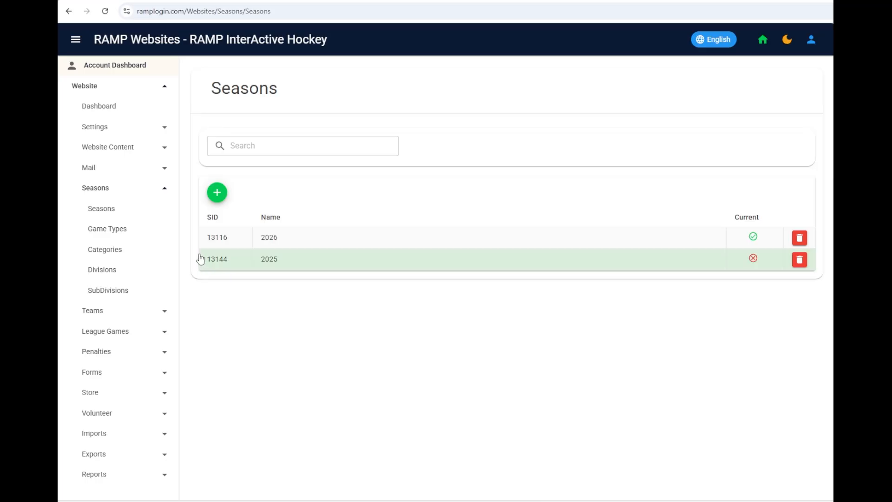
Step: Open the Game Types list and view the blank new game type form without saving
{"action": "left_click", "coordinate": [112, 233]}
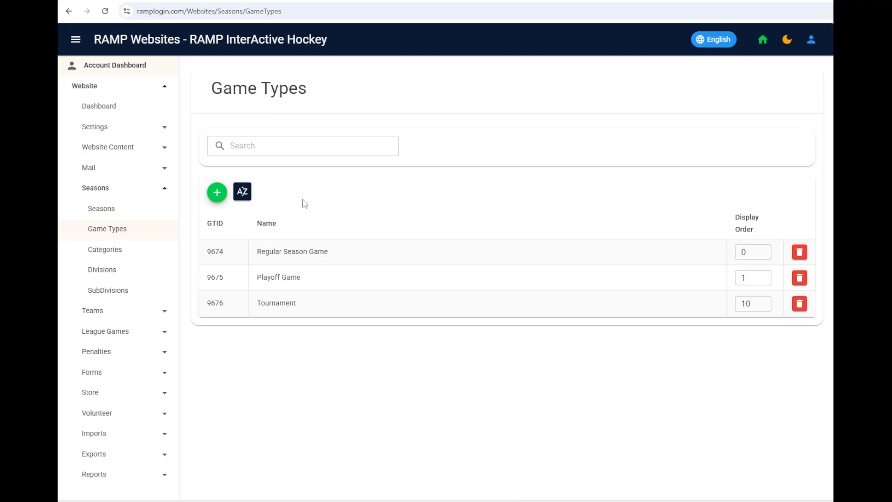
{"action": "left_click", "coordinate": [219, 196]}
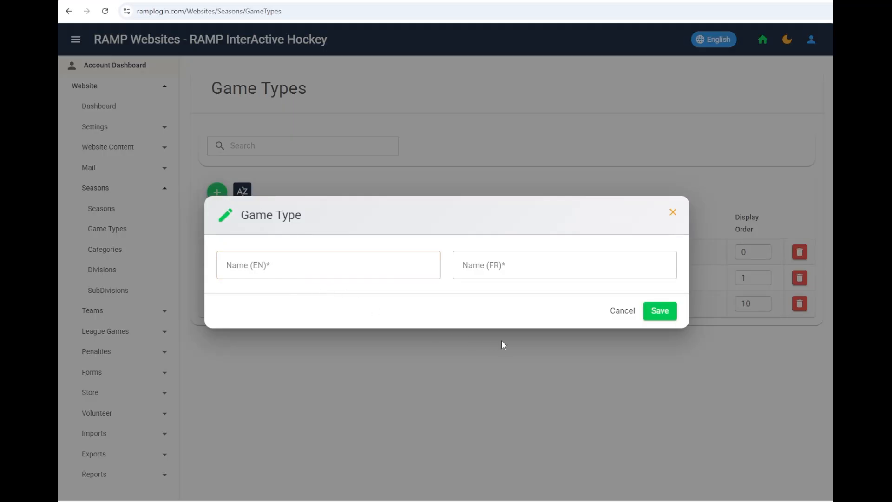
{"action": "left_click", "coordinate": [674, 213]}
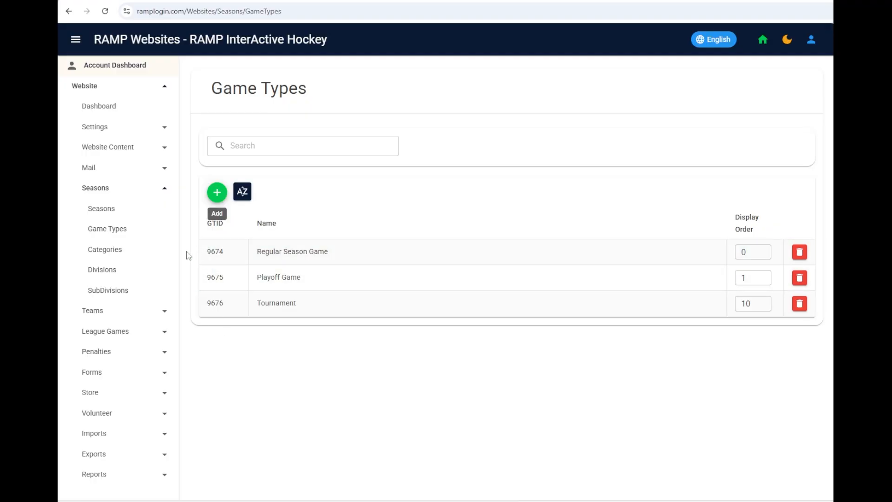
Step: Open the Categories list and examine the blank new-category form and the Hockey League category's divisions
{"action": "left_click", "coordinate": [102, 254]}
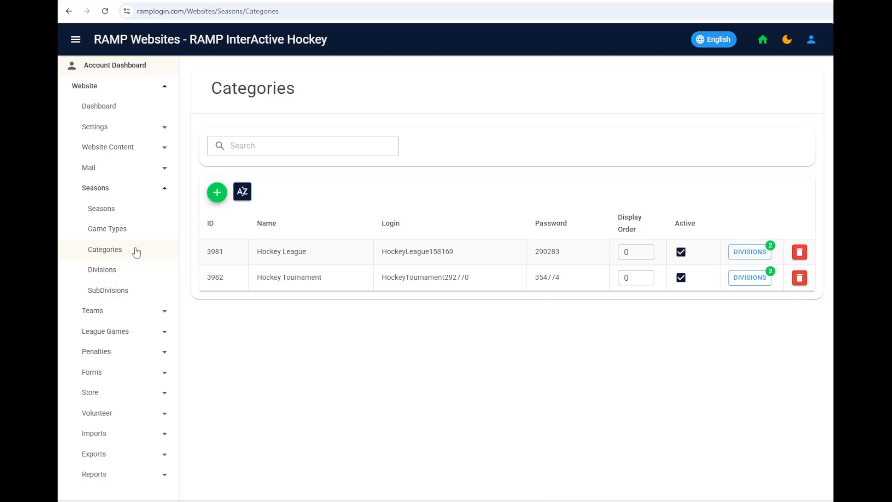
{"action": "left_click", "coordinate": [218, 194]}
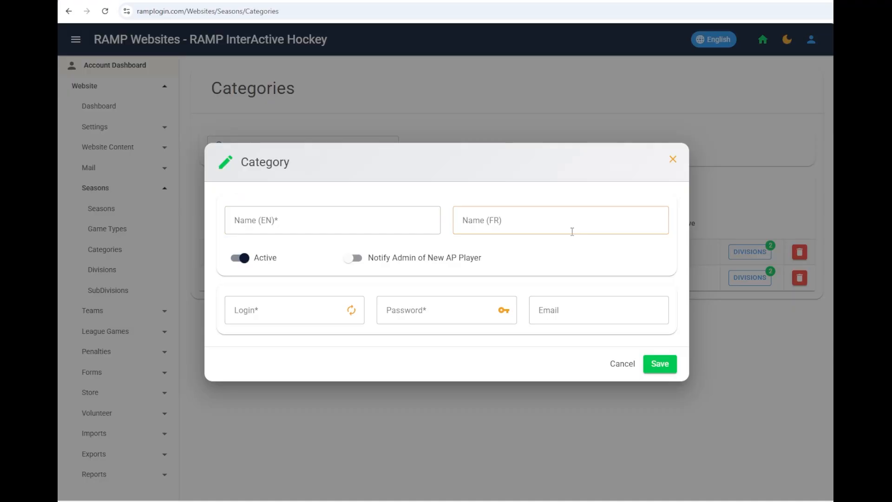
{"action": "left_click", "coordinate": [623, 367]}
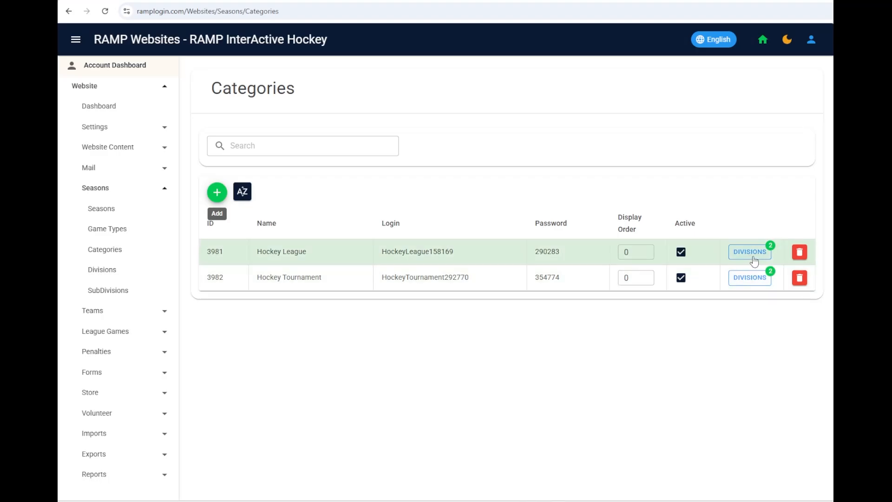
{"action": "left_click", "coordinate": [749, 256]}
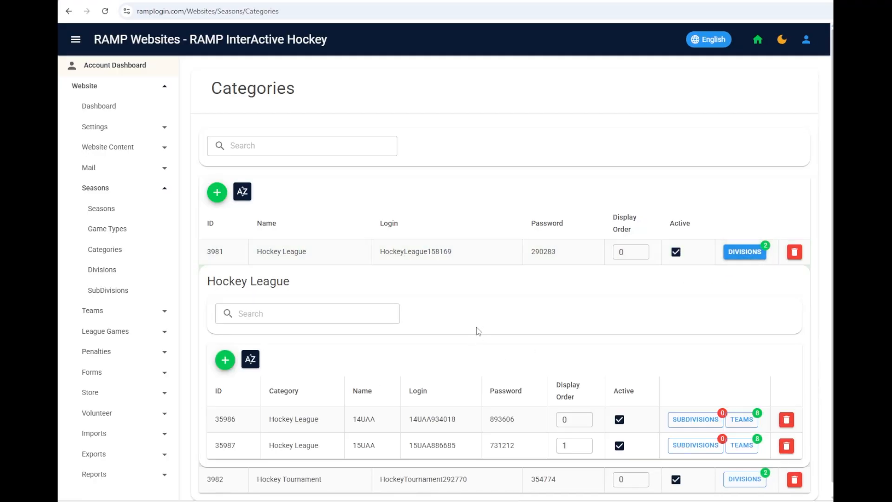
{"action": "scroll", "coordinate": [482, 328], "scroll_direction": "down", "scroll_amount": 1}
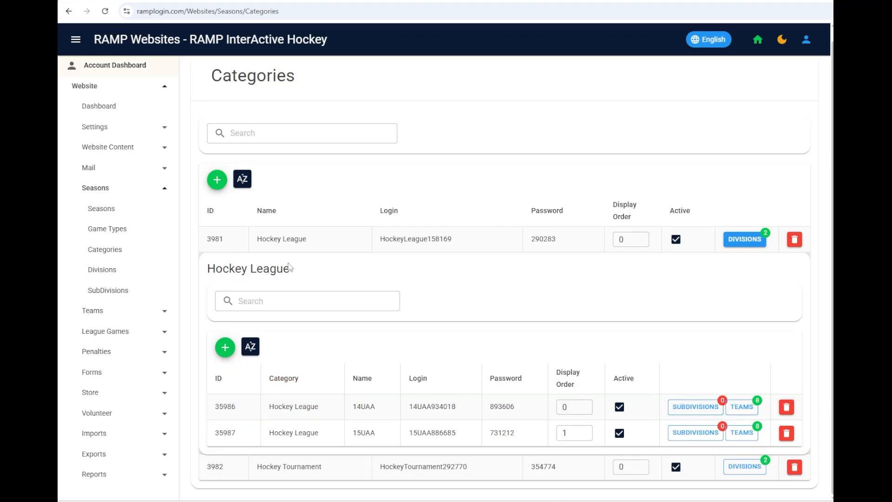
Step: Open the Divisions list and examine the 14UAA division's points, default game type override, lock and permission settings without saving
{"action": "left_click", "coordinate": [113, 278]}
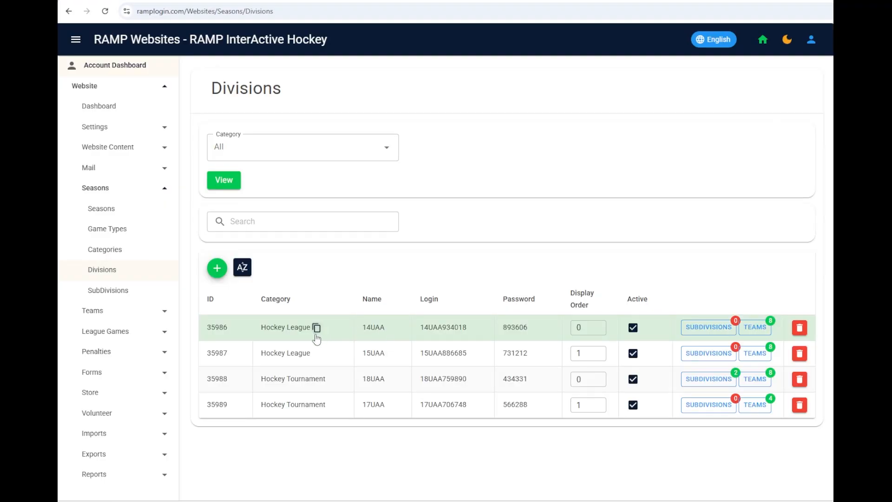
{"action": "left_click", "coordinate": [289, 328]}
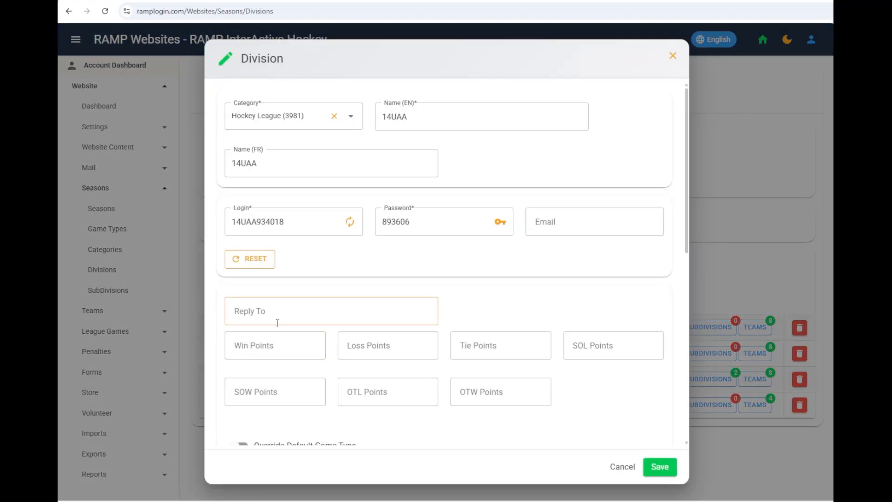
{"action": "scroll", "coordinate": [291, 315], "scroll_direction": "down", "scroll_amount": 1}
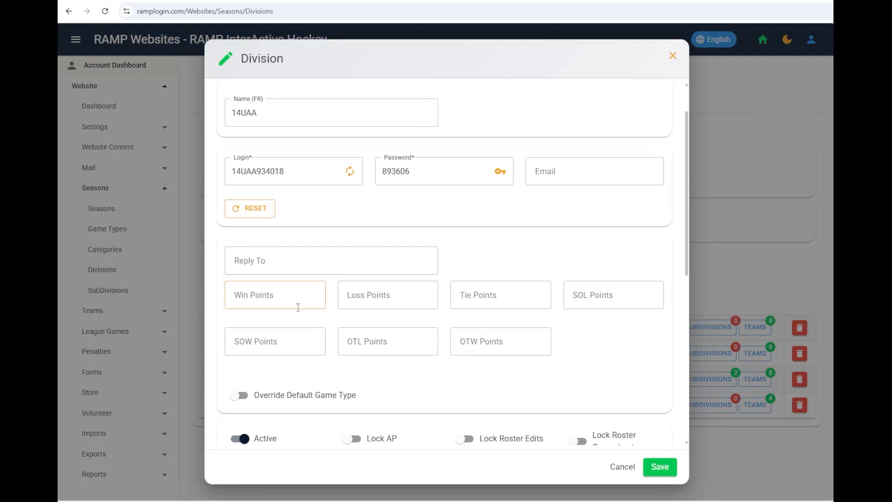
{"action": "scroll", "coordinate": [301, 267], "scroll_direction": "down", "scroll_amount": 2}
{"action": "left_click", "coordinate": [239, 295]}
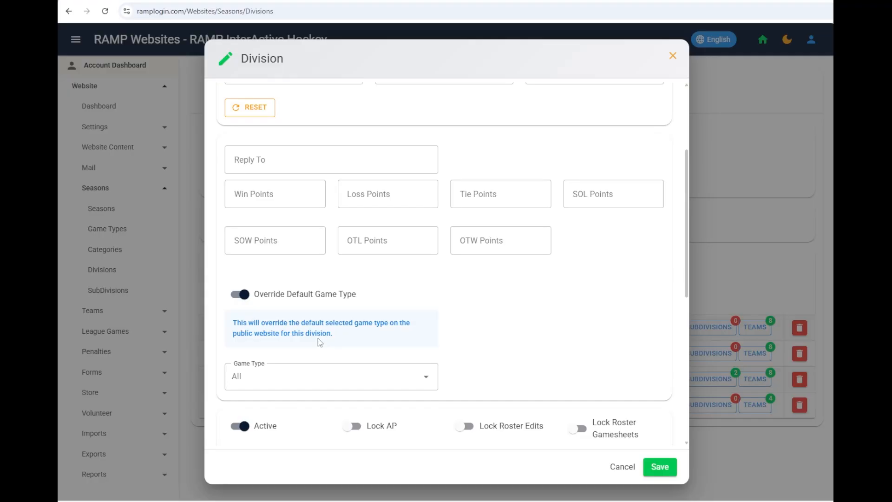
{"action": "left_click", "coordinate": [241, 295]}
{"action": "scroll", "coordinate": [346, 309], "scroll_direction": "down", "scroll_amount": 2}
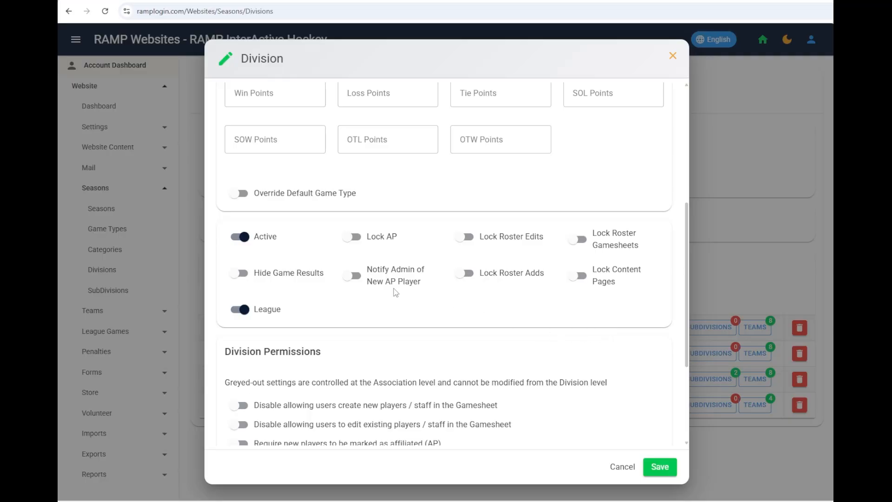
{"action": "scroll", "coordinate": [371, 290], "scroll_direction": "down", "scroll_amount": 3}
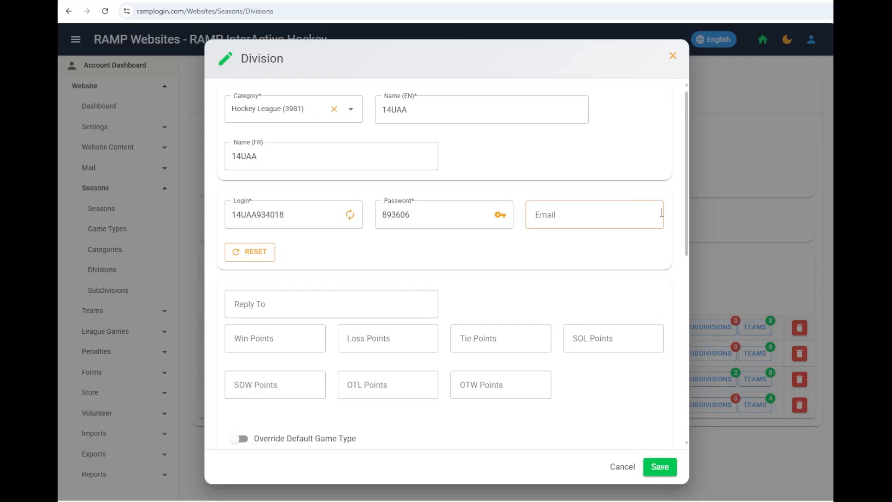
{"action": "left_click", "coordinate": [673, 58]}
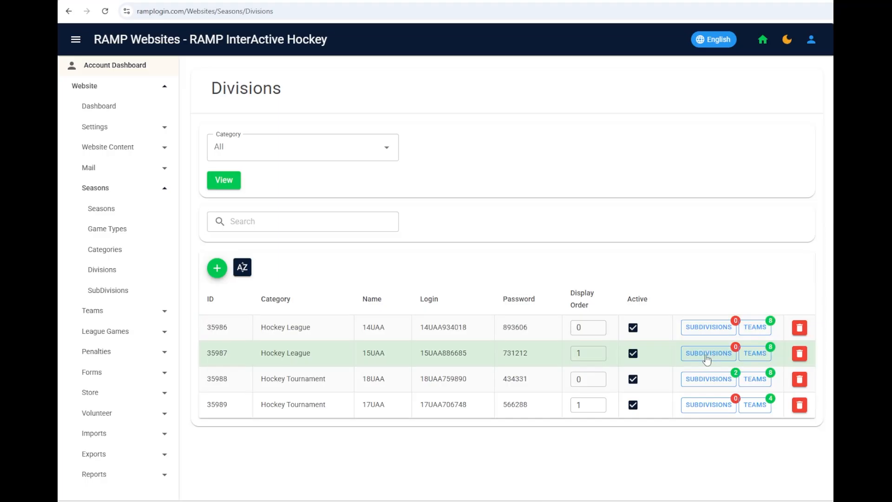
Step: Review the 15UAA division's teams for the 2026 season and the 18UAA division's subdivisions
{"action": "left_click", "coordinate": [760, 356]}
{"action": "scroll", "coordinate": [544, 279], "scroll_direction": "down", "scroll_amount": 3}
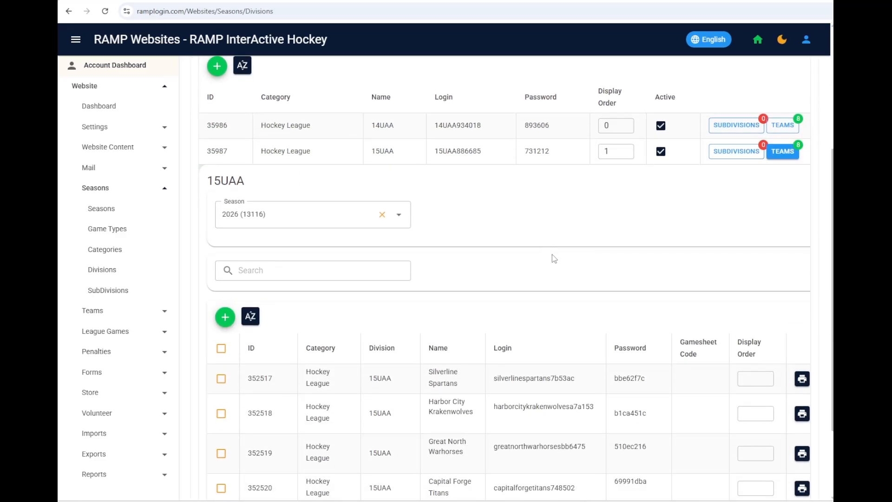
{"action": "scroll", "coordinate": [553, 260], "scroll_direction": "down", "scroll_amount": 3}
{"action": "scroll", "coordinate": [580, 417], "scroll_direction": "up", "scroll_amount": 2}
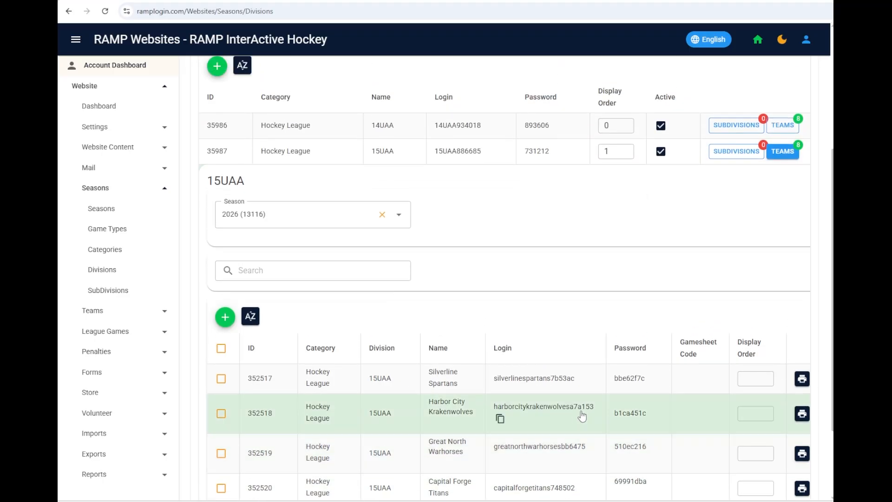
{"action": "scroll", "coordinate": [575, 383], "scroll_direction": "up", "scroll_amount": 2}
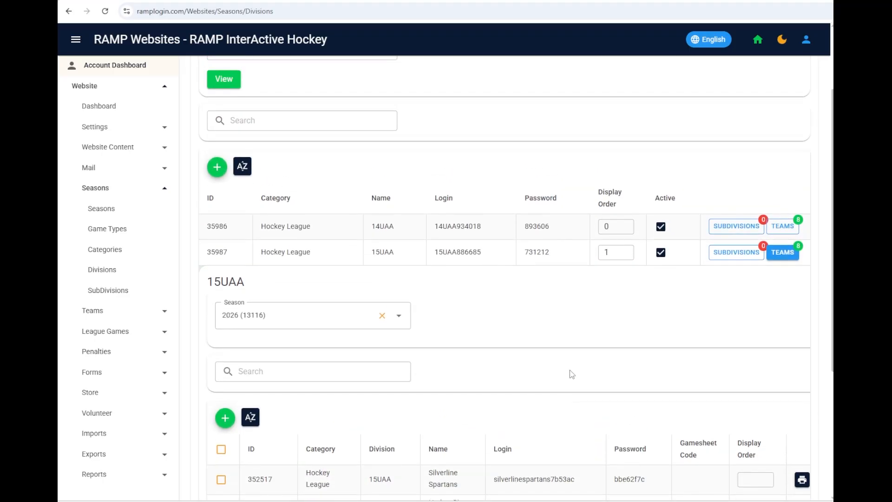
{"action": "left_click", "coordinate": [783, 252]}
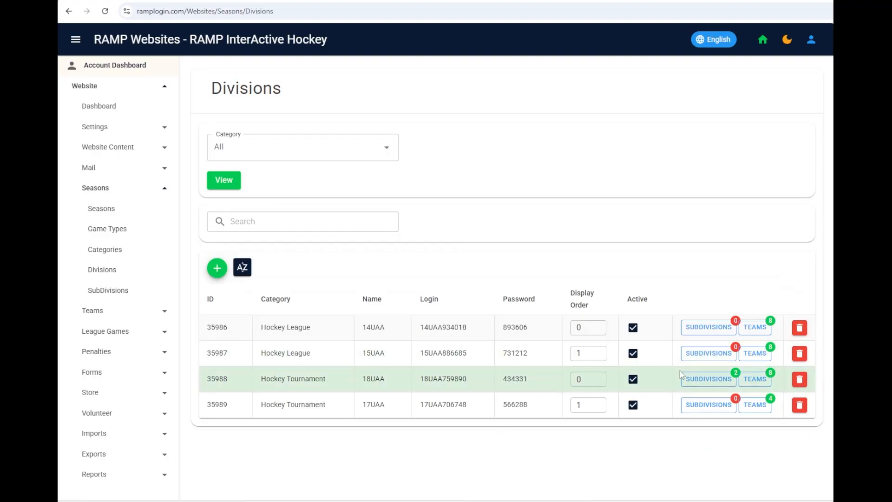
{"action": "left_click", "coordinate": [711, 380]}
{"action": "scroll", "coordinate": [604, 335], "scroll_direction": "down", "scroll_amount": 3}
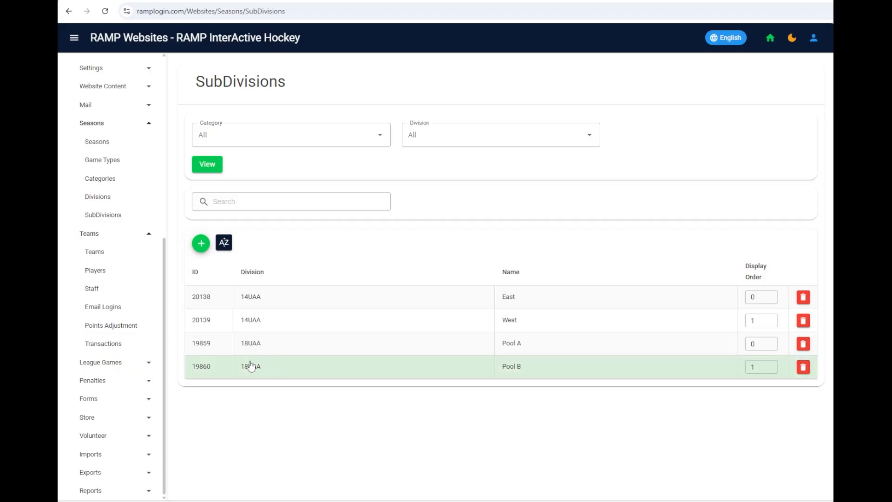
Step: View the Teams list for the 2026 season and open the Imports page
{"action": "left_click", "coordinate": [101, 252]}
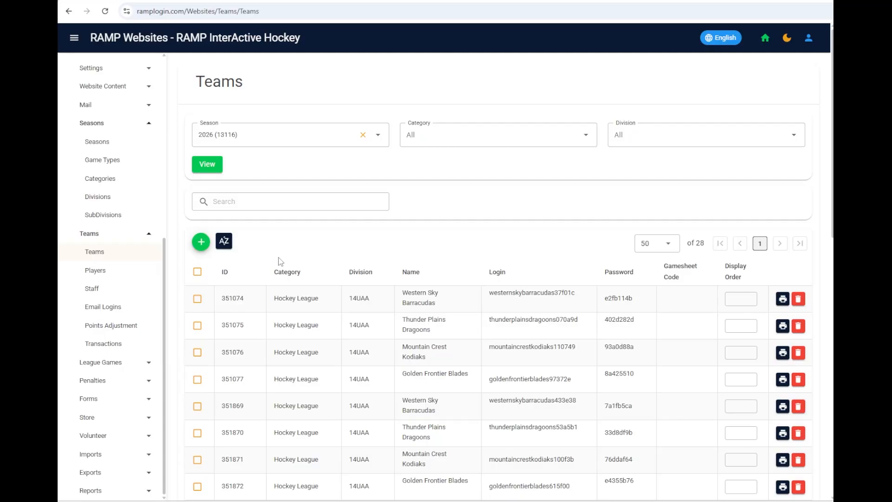
{"action": "left_click", "coordinate": [132, 460]}
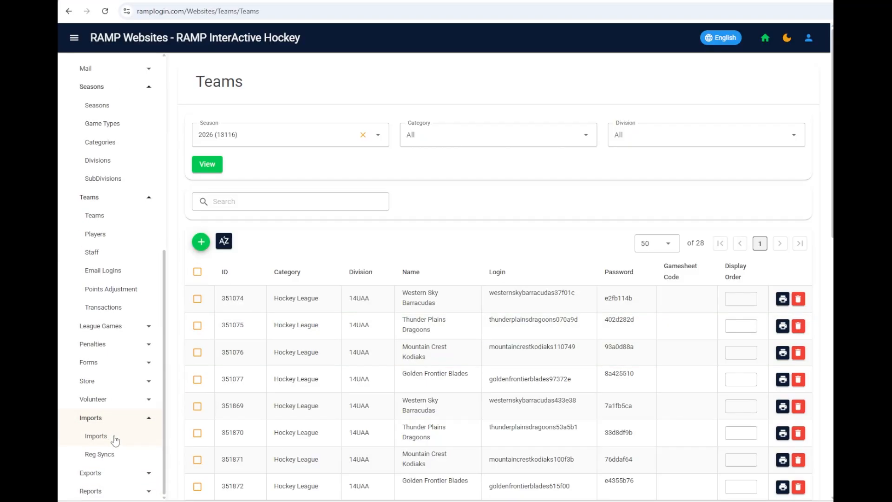
{"action": "left_click", "coordinate": [115, 439]}
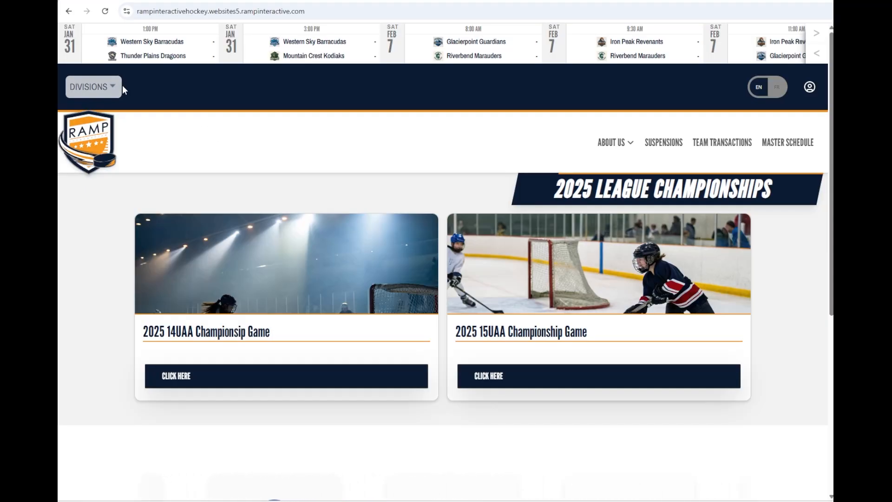
Step: On the public league website, open and review the standings of the Hockey League's 14UAA division
{"action": "left_click", "coordinate": [95, 88]}
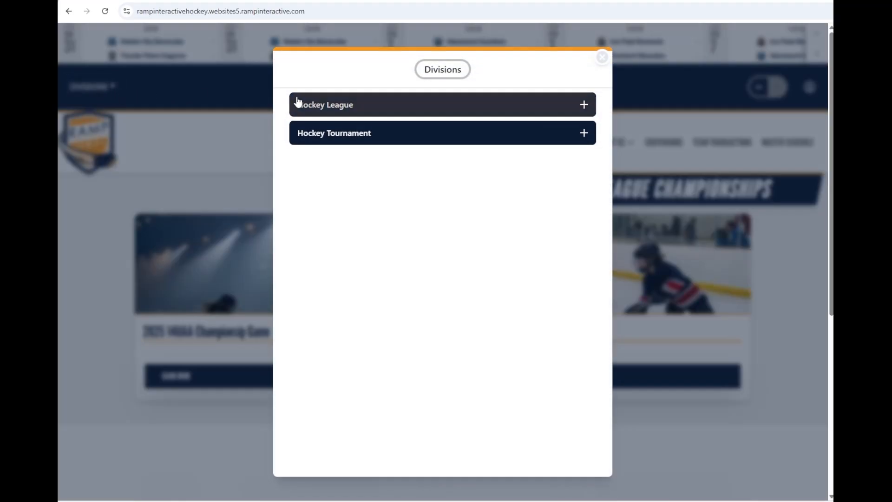
{"action": "left_click", "coordinate": [347, 110]}
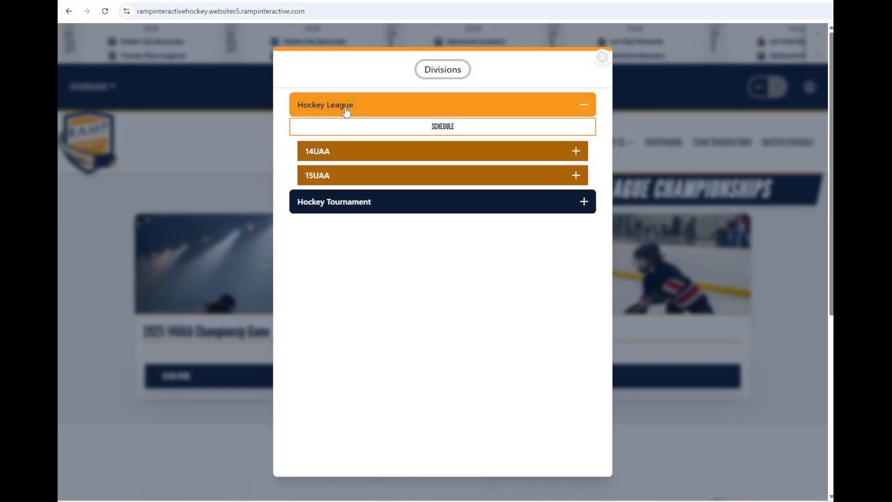
{"action": "left_click", "coordinate": [431, 156]}
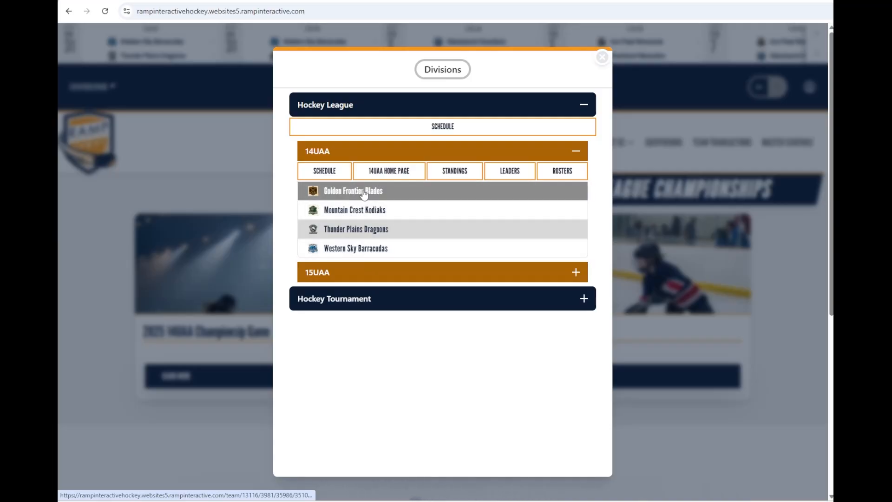
{"action": "left_click", "coordinate": [452, 172]}
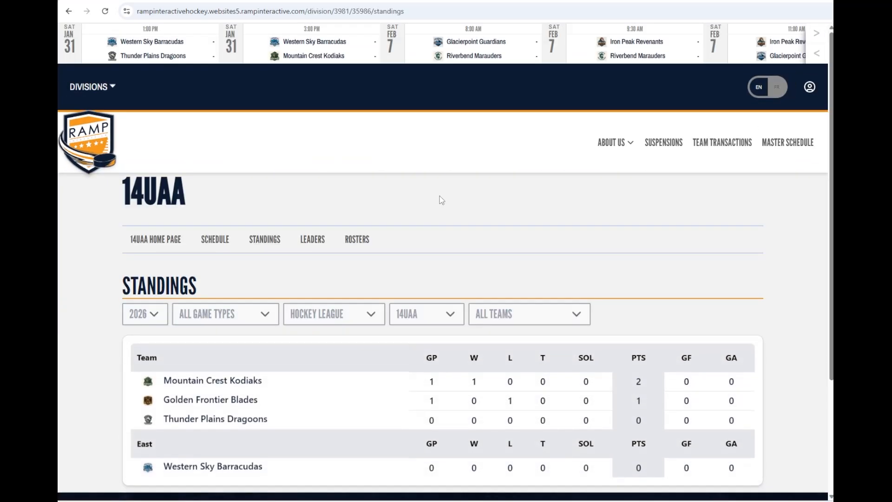
{"action": "scroll", "coordinate": [441, 200], "scroll_direction": "down", "scroll_amount": 2}
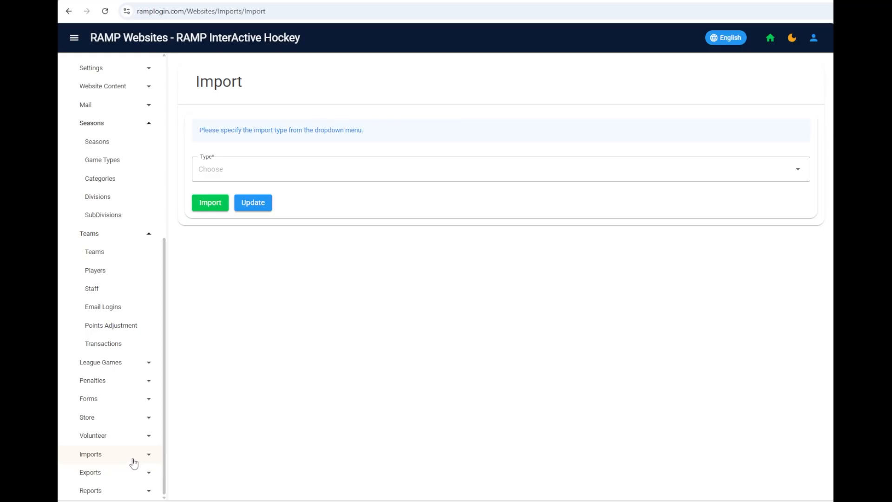
Step: Start a Teams import, get its template, and upload Pen tourny.csv
{"action": "left_click", "coordinate": [227, 177]}
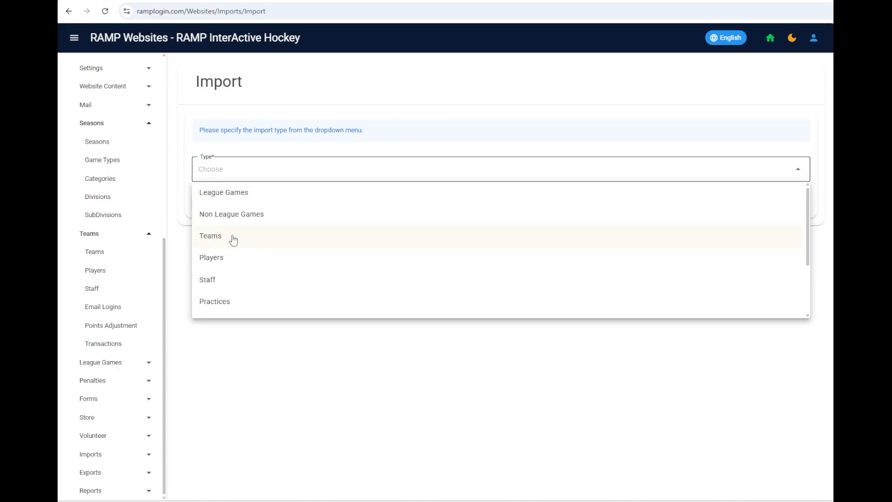
{"action": "left_click", "coordinate": [226, 237]}
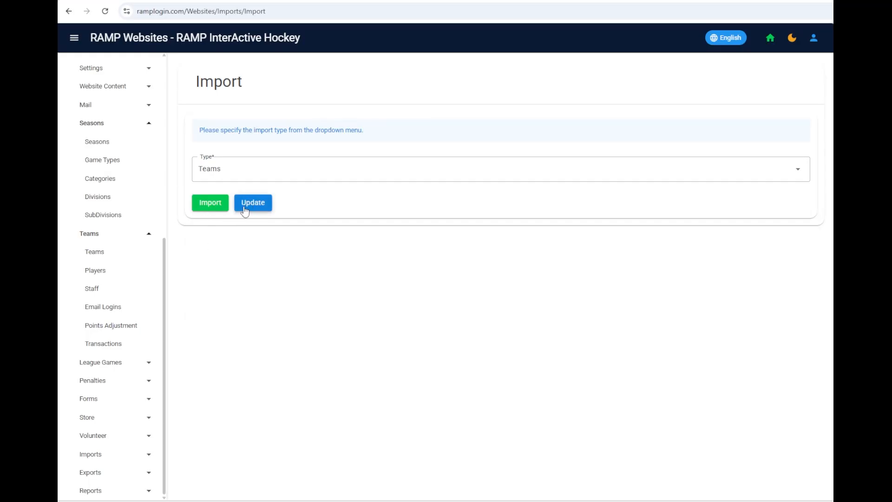
{"action": "left_click", "coordinate": [203, 204]}
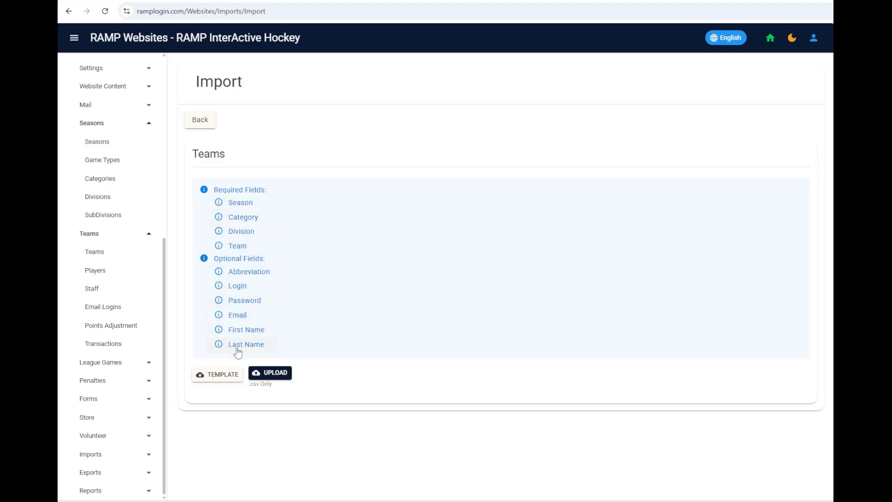
{"action": "left_click", "coordinate": [208, 379]}
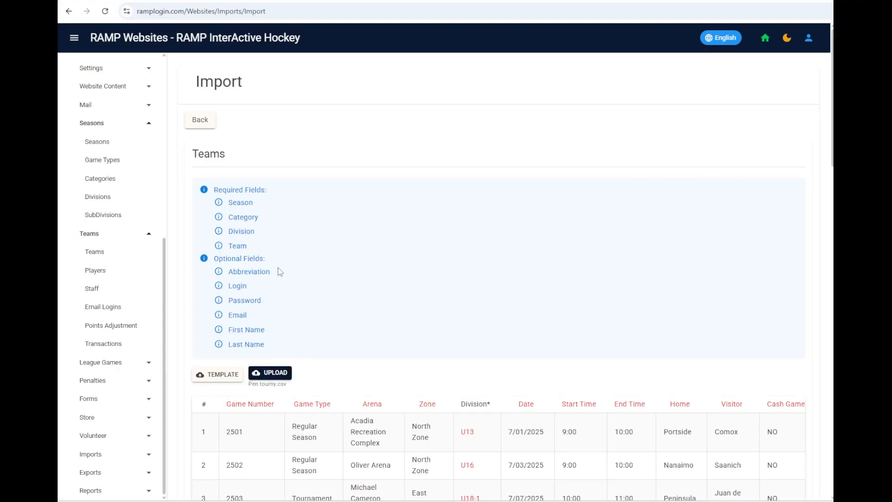
Step: Examine the data preview and column errors for the uploaded Pen tourny.csv, and return to the import type selection
{"action": "scroll", "coordinate": [288, 268], "scroll_direction": "down", "scroll_amount": 12}
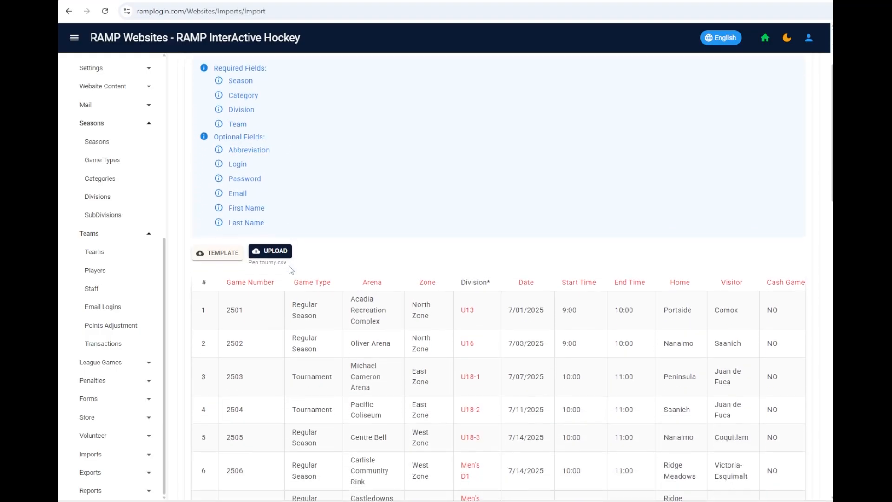
{"action": "scroll", "coordinate": [281, 274], "scroll_direction": "down", "scroll_amount": 3}
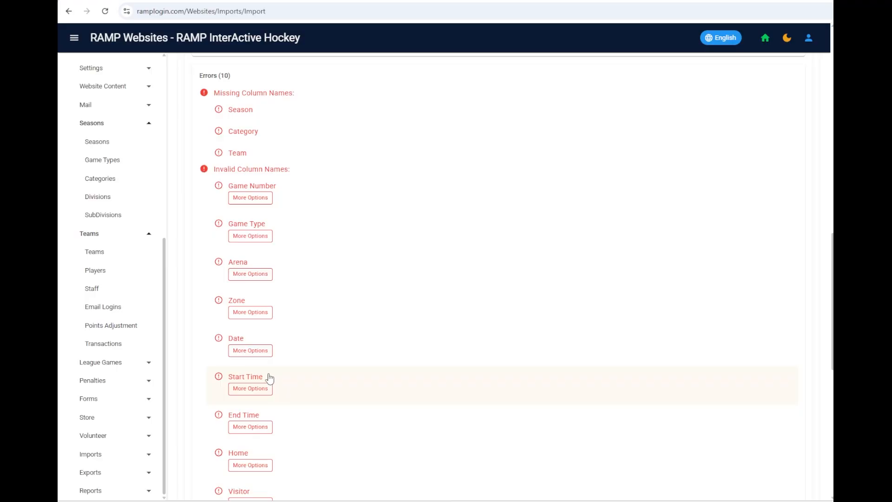
{"action": "scroll", "coordinate": [272, 379], "scroll_direction": "up", "scroll_amount": 6}
{"action": "scroll", "coordinate": [270, 373], "scroll_direction": "up", "scroll_amount": 8}
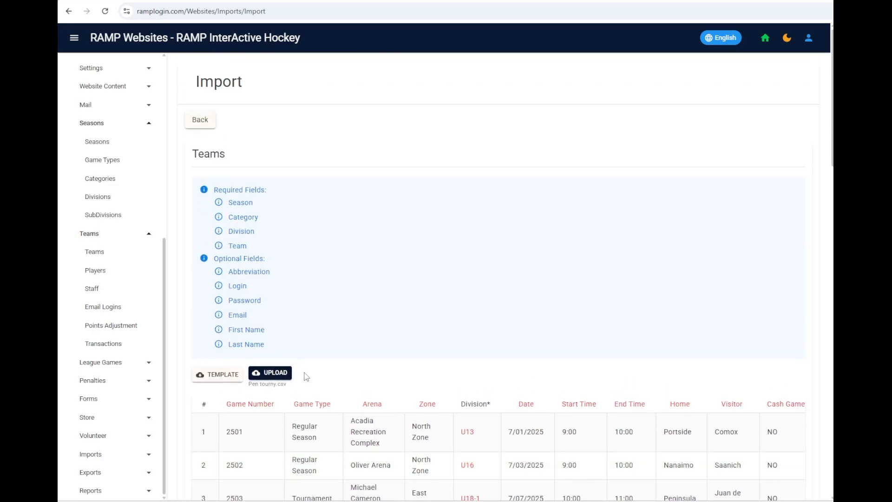
{"action": "left_click", "coordinate": [200, 120]}
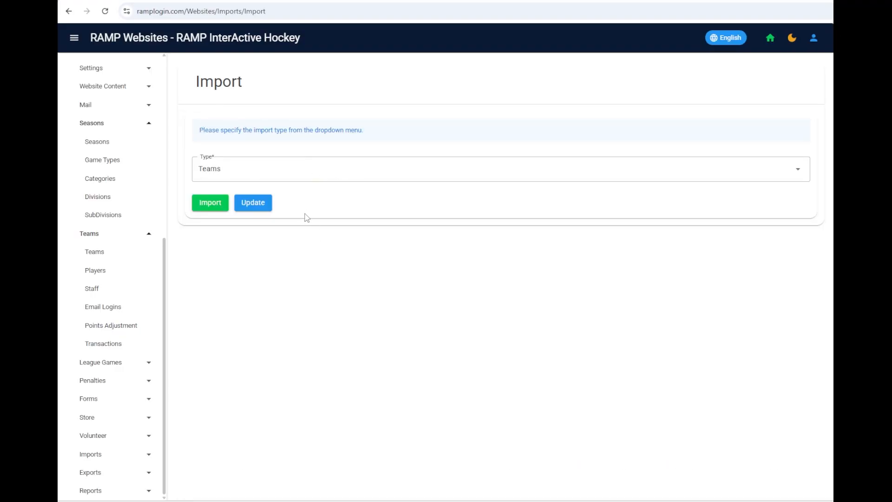
Step: Examine the required and optional fields for a Players import and return to the import type selection
{"action": "left_click", "coordinate": [295, 179]}
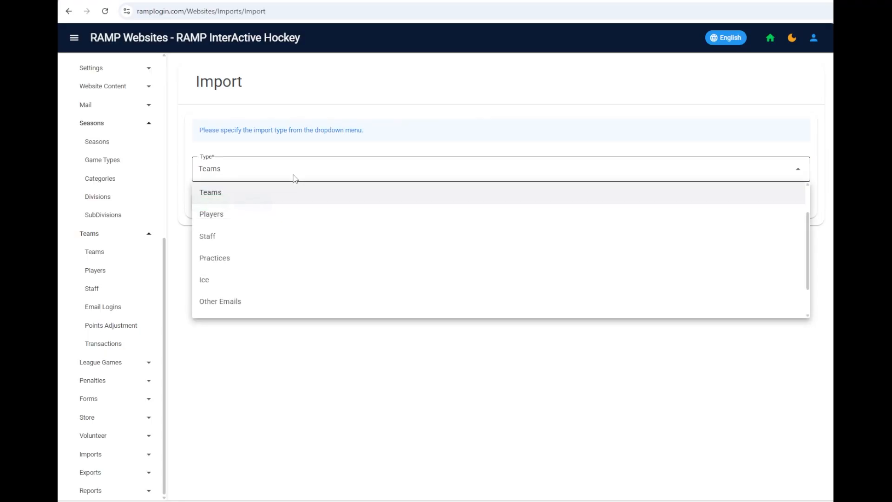
{"action": "left_click", "coordinate": [213, 215]}
{"action": "left_click", "coordinate": [207, 204]}
{"action": "scroll", "coordinate": [206, 194], "scroll_direction": "down", "scroll_amount": 2}
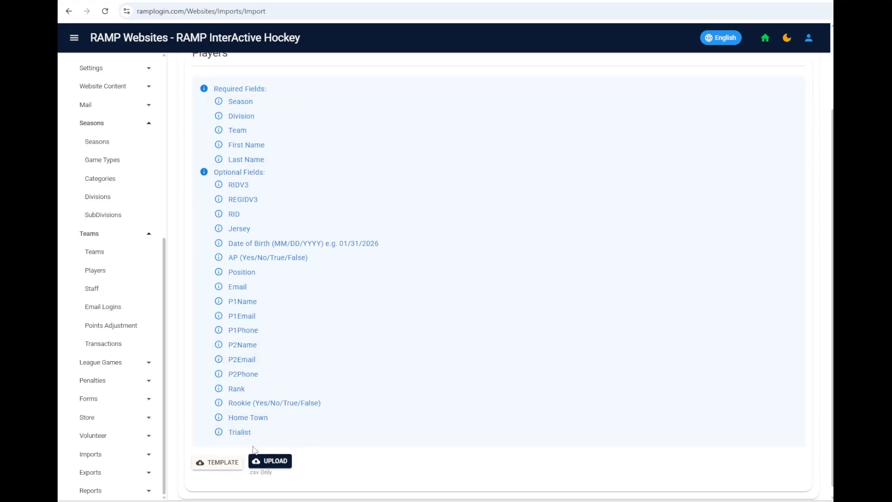
{"action": "scroll", "coordinate": [254, 451], "scroll_direction": "down", "scroll_amount": 1}
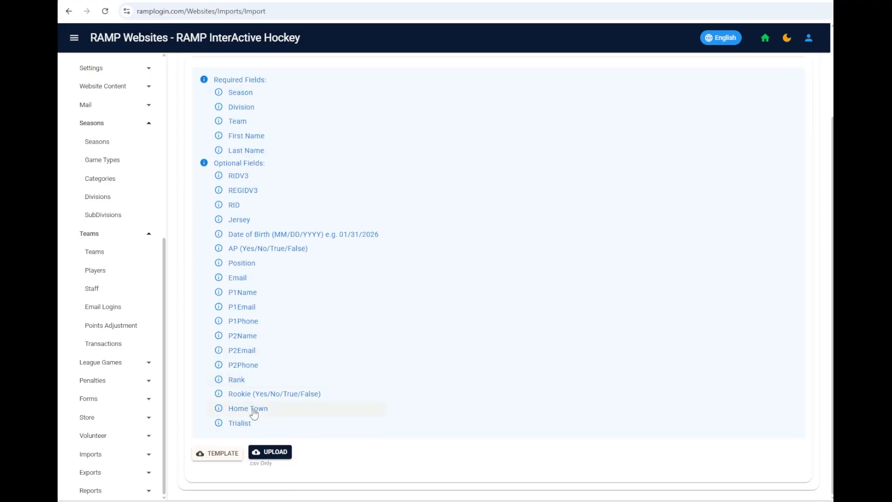
{"action": "scroll", "coordinate": [249, 289], "scroll_direction": "up", "scroll_amount": 3}
{"action": "left_click", "coordinate": [200, 125]}
Step: Examine the required and optional fields for a League Games import and return to the import type selection
{"action": "left_click", "coordinate": [247, 170]}
{"action": "scroll", "coordinate": [258, 213], "scroll_direction": "down", "scroll_amount": 1}
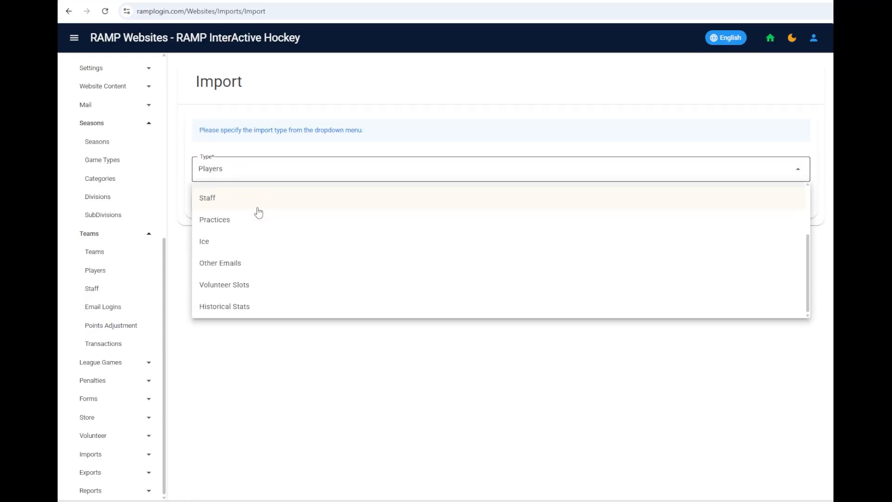
{"action": "scroll", "coordinate": [270, 277], "scroll_direction": "up", "scroll_amount": 2}
{"action": "left_click", "coordinate": [241, 193]}
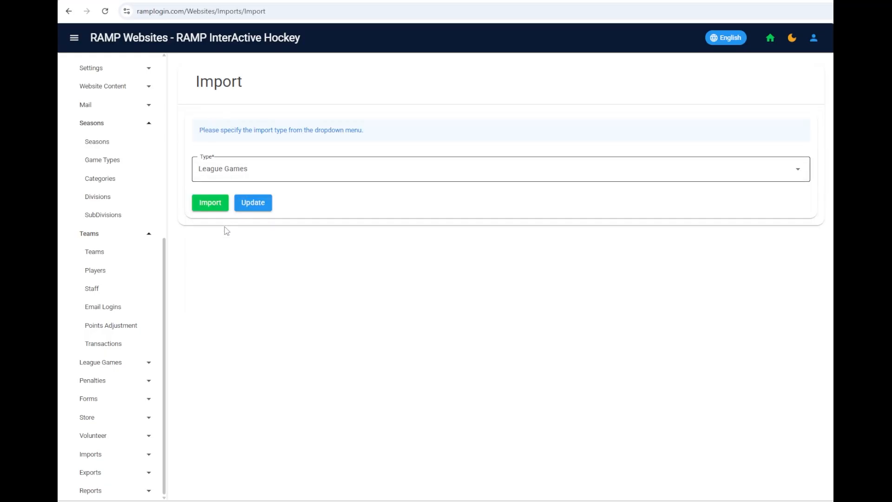
{"action": "left_click", "coordinate": [219, 202]}
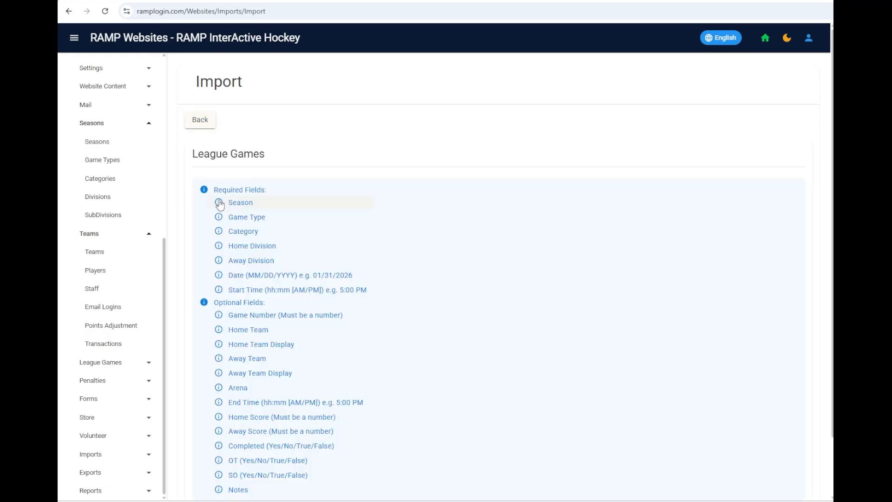
{"action": "scroll", "coordinate": [223, 204], "scroll_direction": "down", "scroll_amount": 2}
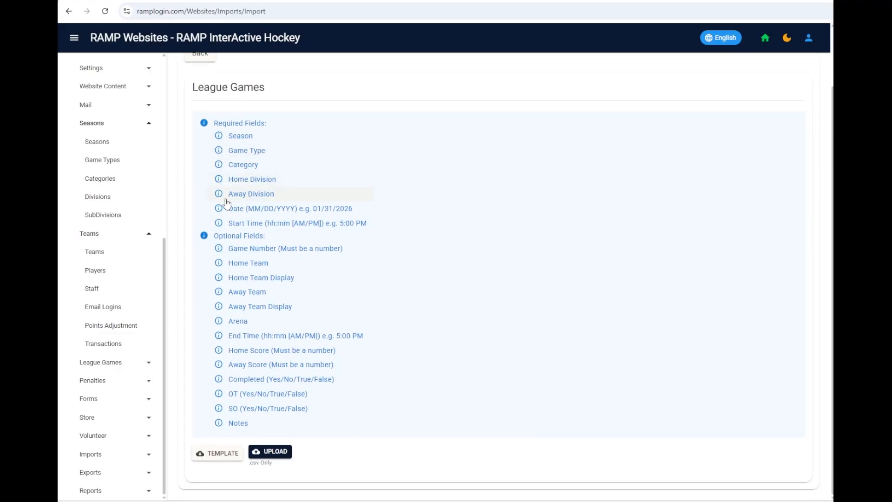
{"action": "scroll", "coordinate": [226, 203], "scroll_direction": "up", "scroll_amount": 2}
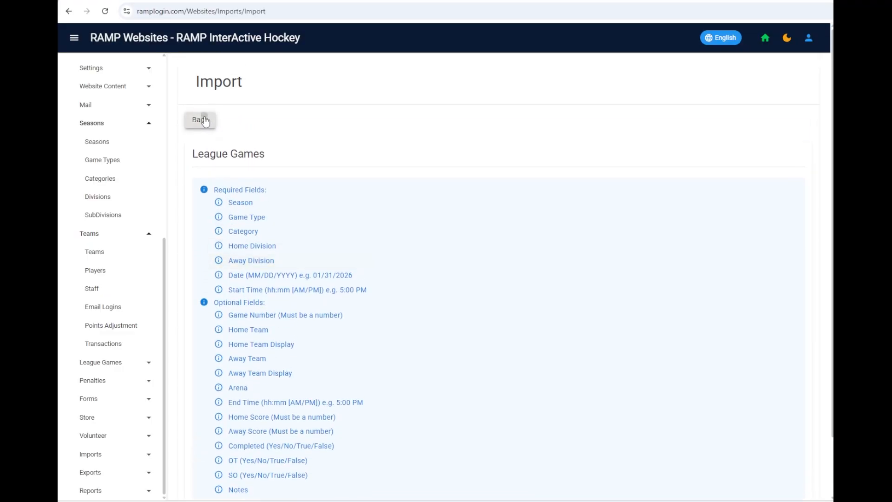
{"action": "left_click", "coordinate": [206, 122]}
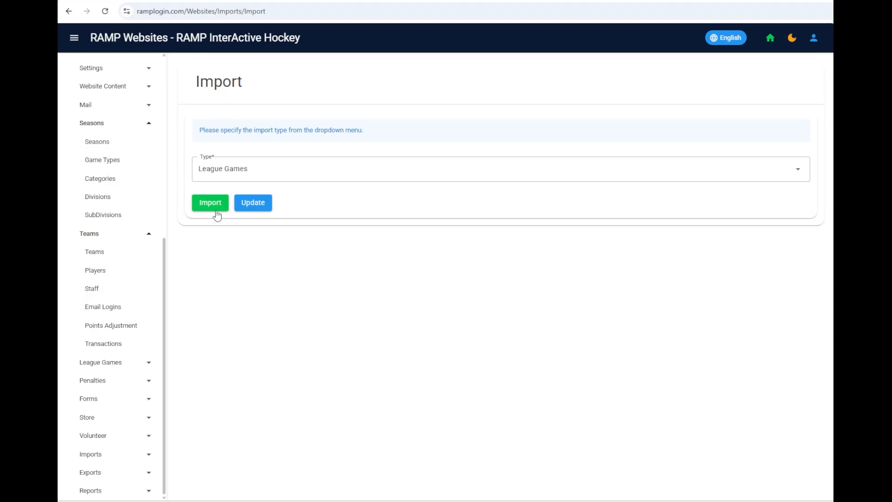
Step: Review the required fields for updating existing League Games by ID and download the update template
{"action": "left_click", "coordinate": [263, 204]}
{"action": "scroll", "coordinate": [230, 207], "scroll_direction": "down", "scroll_amount": 3}
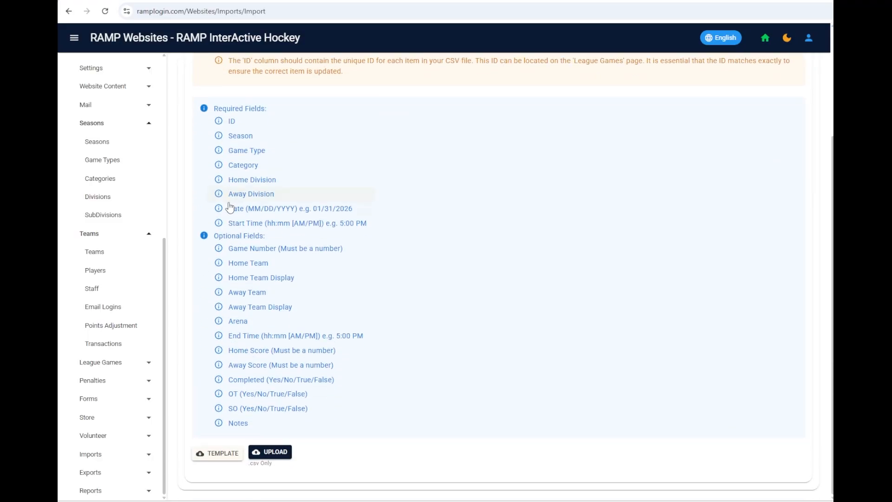
{"action": "left_click", "coordinate": [220, 462]}
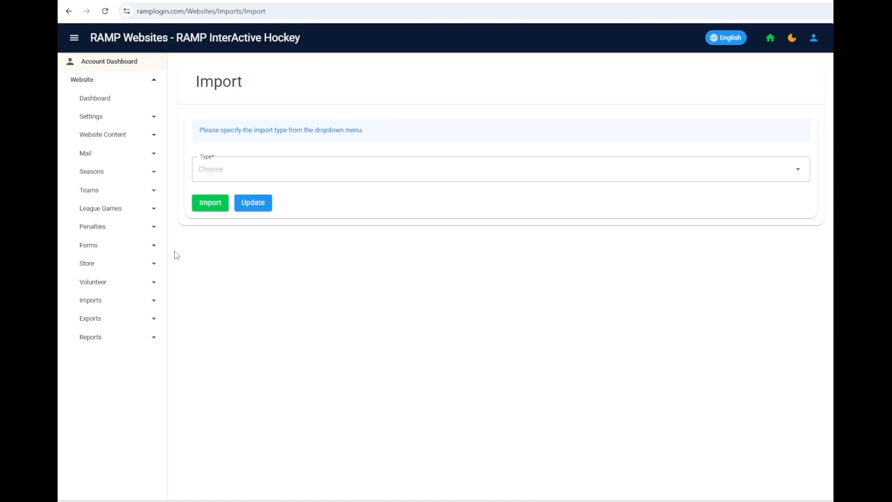
Step: Open the Reg Syncs list and add an active Club sync for Demo Club 1
{"action": "left_click", "coordinate": [95, 302]}
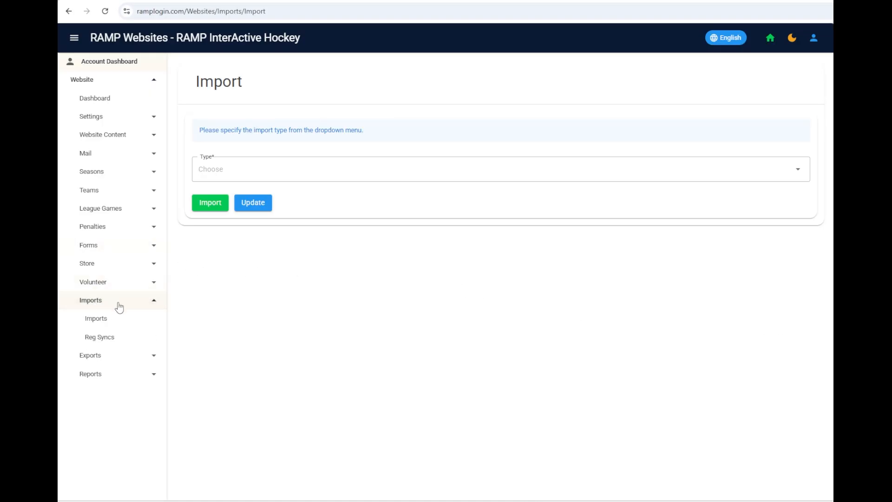
{"action": "left_click", "coordinate": [103, 339]}
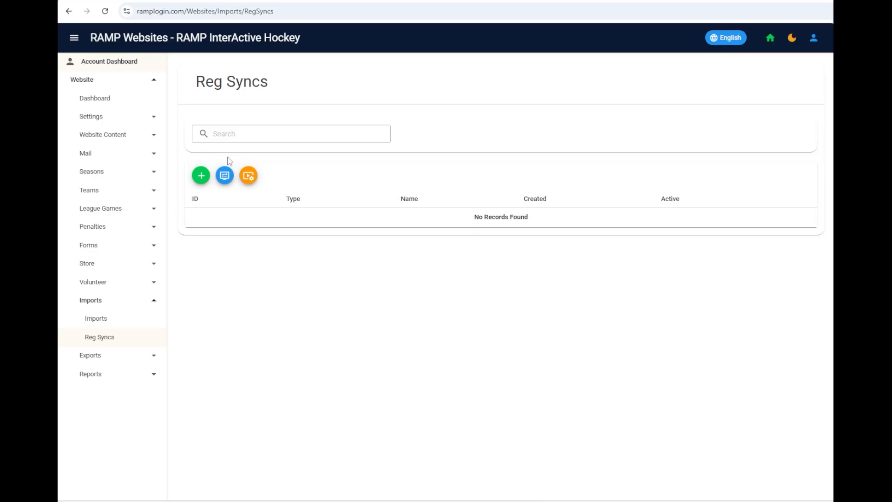
{"action": "left_click", "coordinate": [201, 177]}
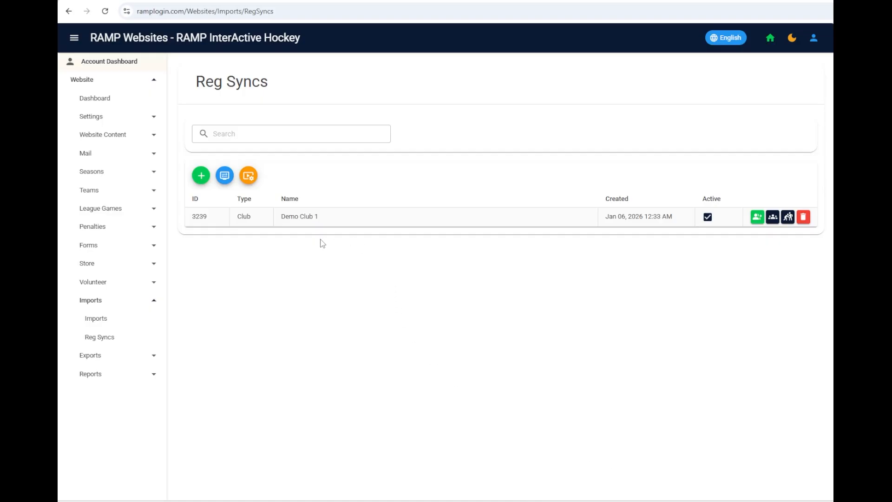
Step: Open the team sync for Demo Club 1 and filter it to TEAM SPORT SEASON and the U14 JV registration division
{"action": "left_click", "coordinate": [758, 218]}
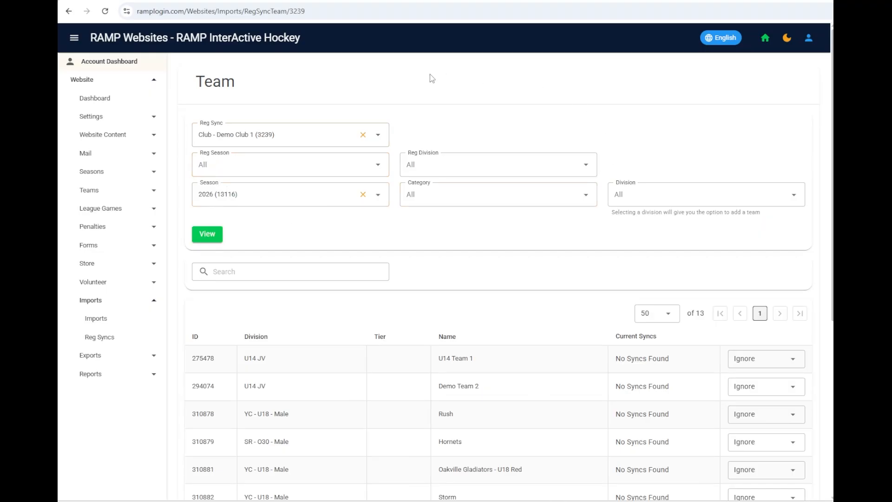
{"action": "left_click", "coordinate": [356, 168]}
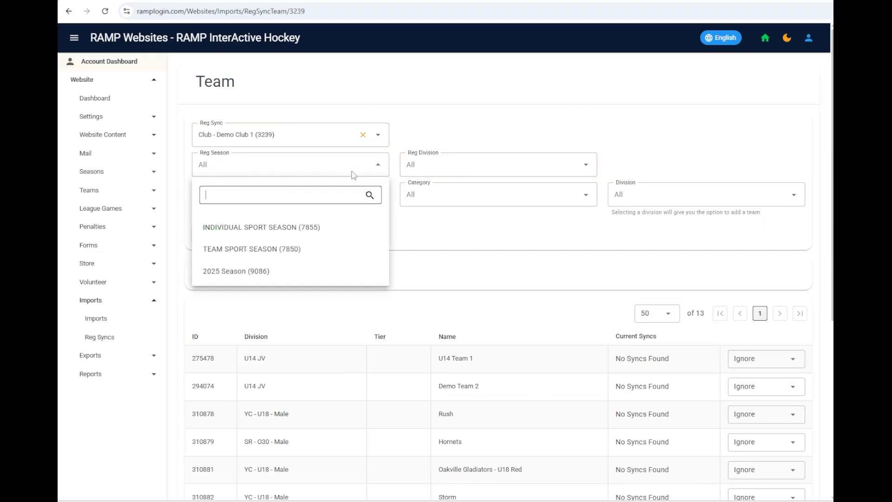
{"action": "left_click", "coordinate": [288, 252]}
{"action": "left_click", "coordinate": [453, 169]}
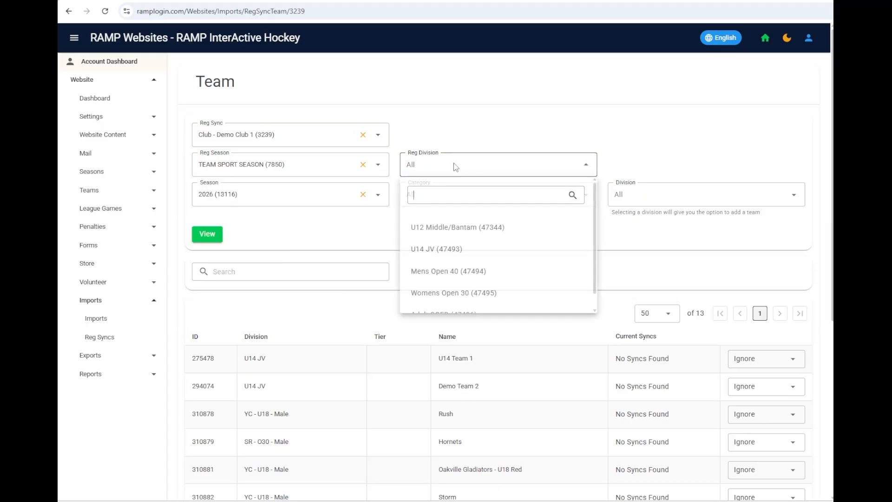
{"action": "left_click", "coordinate": [437, 249]}
{"action": "left_click", "coordinate": [208, 235]}
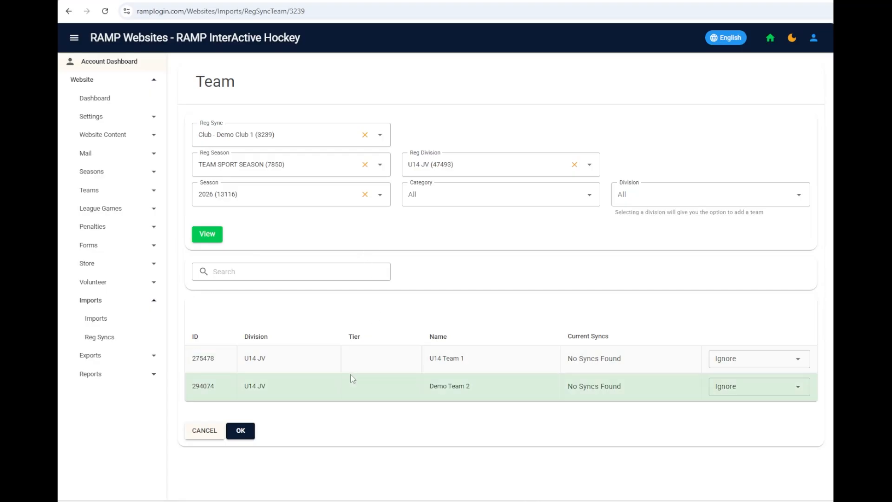
Step: Review the website teams available for syncing with U14 Team 1 across all divisions
{"action": "left_click", "coordinate": [757, 362]}
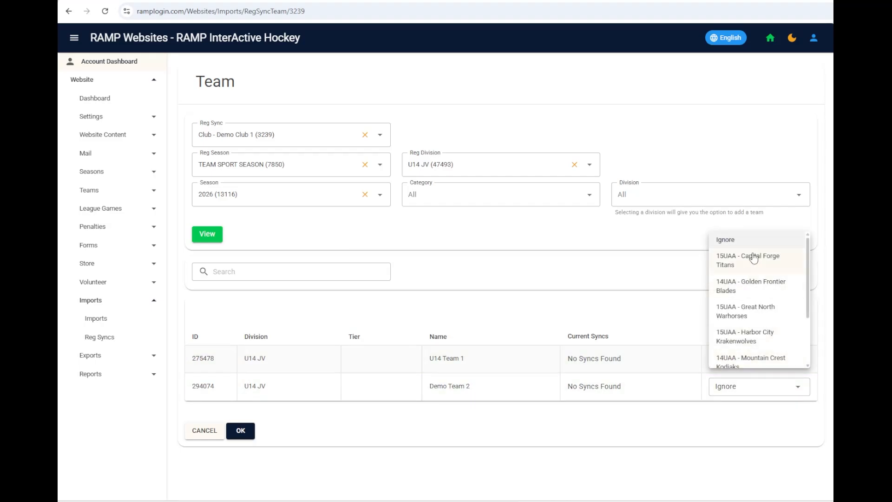
{"action": "scroll", "coordinate": [769, 288], "scroll_direction": "down", "scroll_amount": 2}
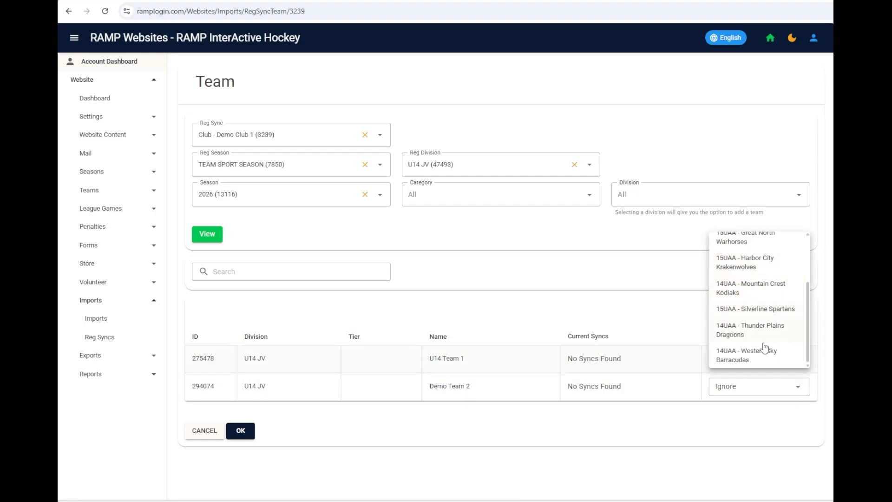
{"action": "left_click", "coordinate": [616, 241]}
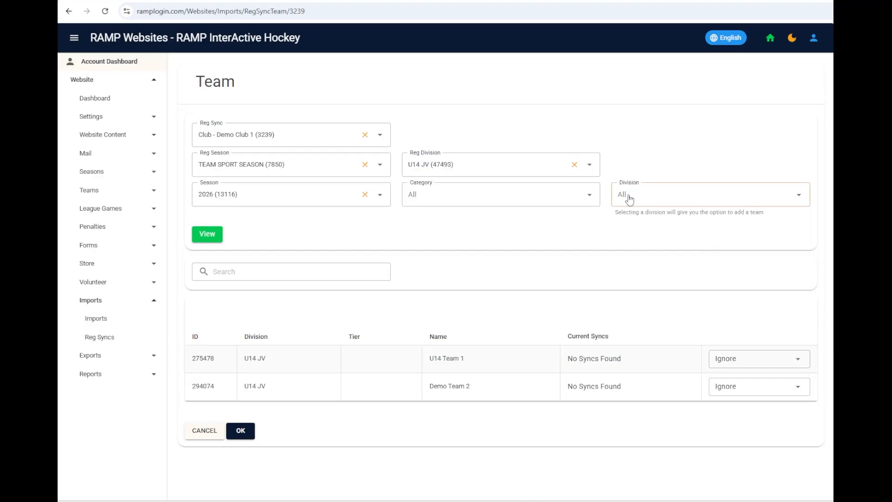
Step: Restrict the website teams to division 14UAA and choose Add as the sync action for U14 Team 1
{"action": "left_click", "coordinate": [629, 199]}
{"action": "left_click", "coordinate": [651, 256]}
{"action": "left_click", "coordinate": [216, 236]}
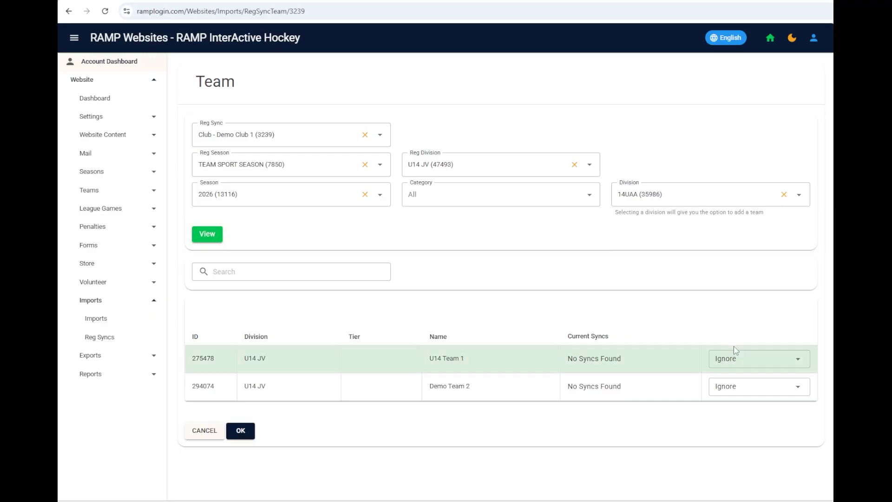
{"action": "left_click", "coordinate": [735, 363]}
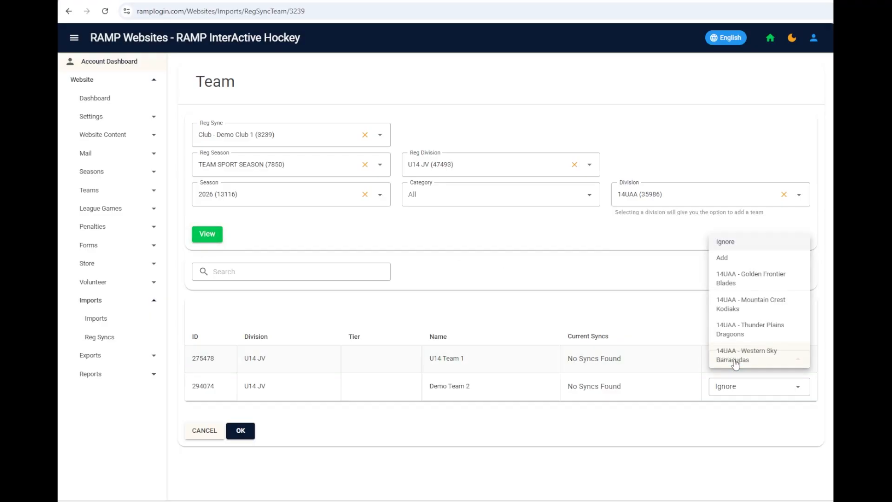
{"action": "left_click", "coordinate": [731, 257]}
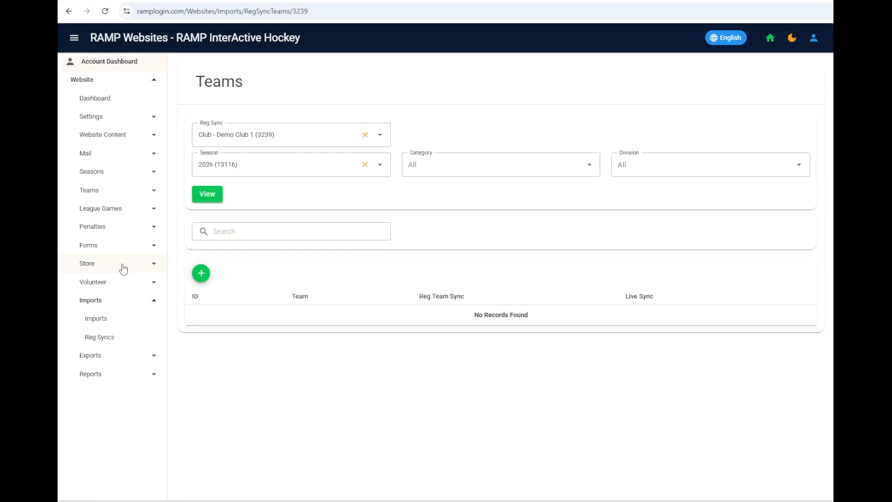
Step: Check the team sync list of Demo Club 1 and review the update settings for Reg Syncs without saving
{"action": "left_click", "coordinate": [102, 338]}
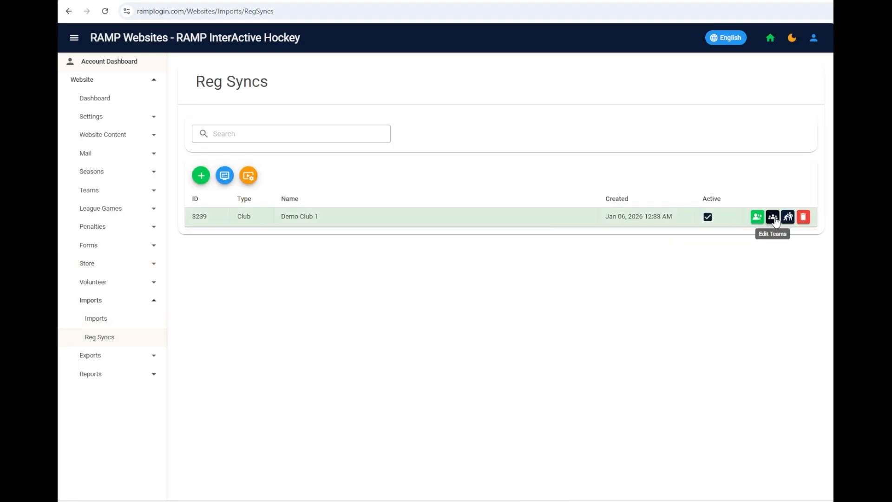
{"action": "left_click", "coordinate": [773, 218]}
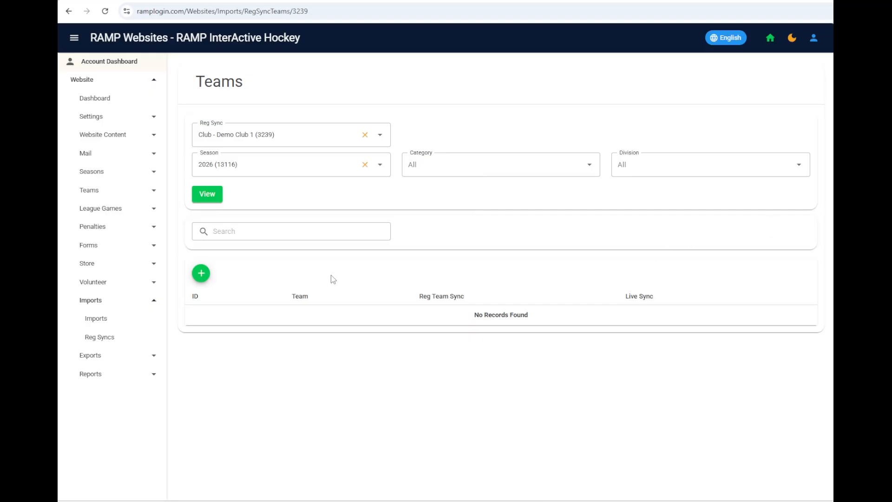
{"action": "left_click", "coordinate": [88, 342]}
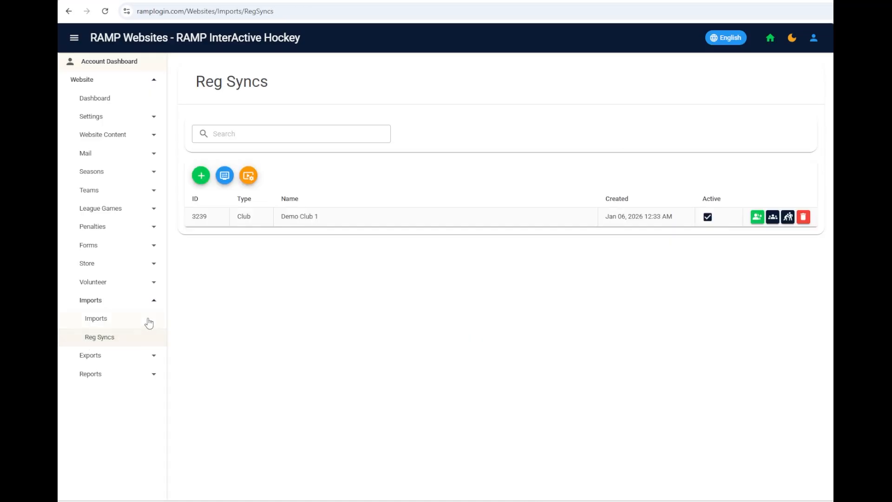
{"action": "left_click", "coordinate": [224, 178]}
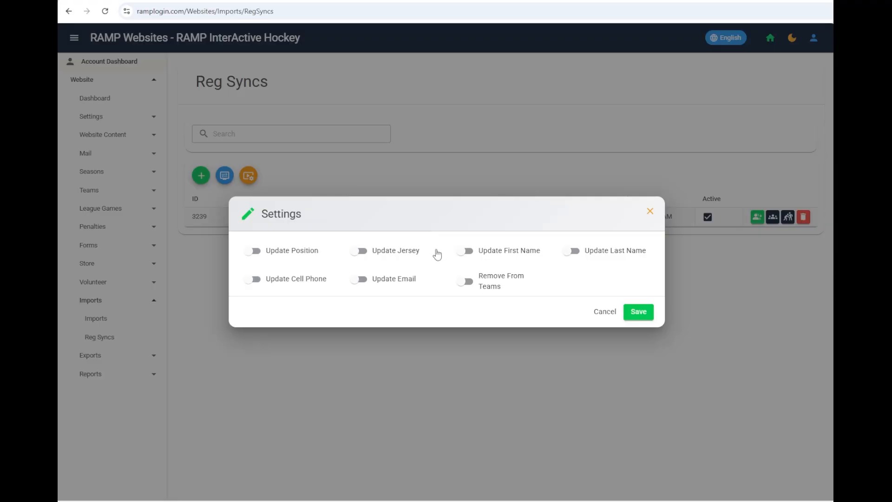
{"action": "left_click", "coordinate": [650, 212]}
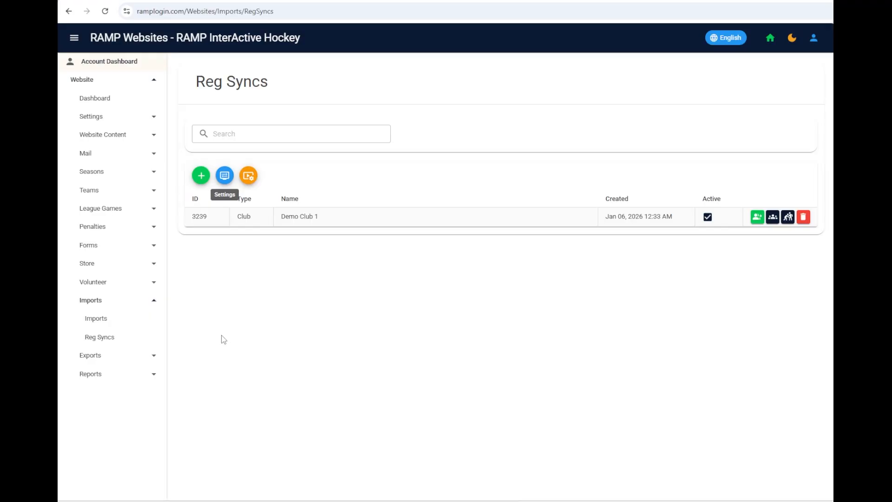
Step: List the league games for season 2026 with start date 01/04/2026, showing all columns and row actions
{"action": "left_click", "coordinate": [113, 298]}
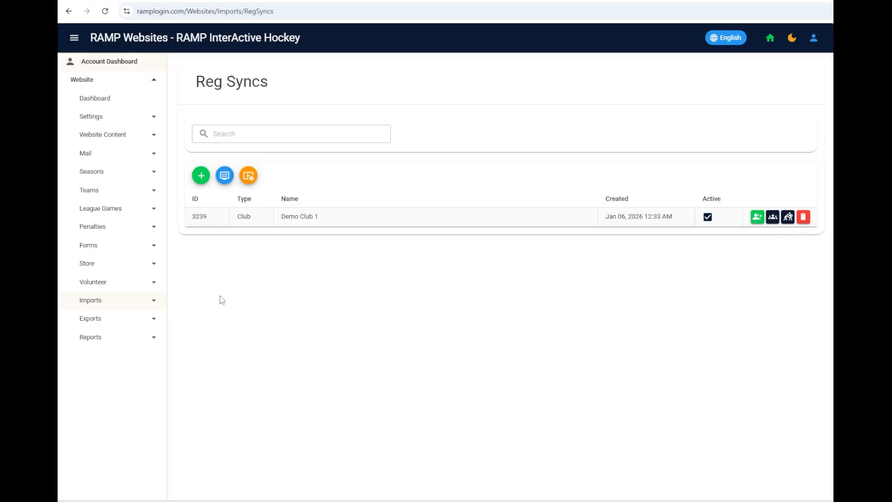
{"action": "left_click", "coordinate": [134, 216]}
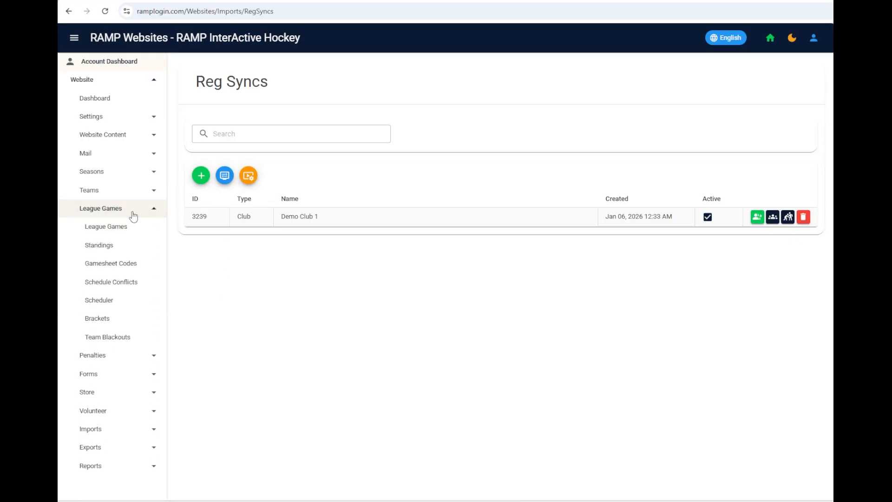
{"action": "left_click", "coordinate": [102, 230]}
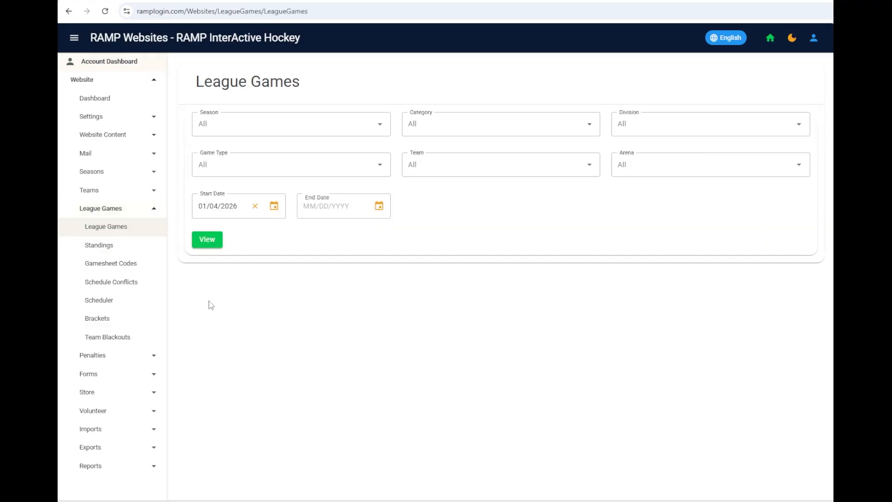
{"action": "left_click", "coordinate": [206, 247]}
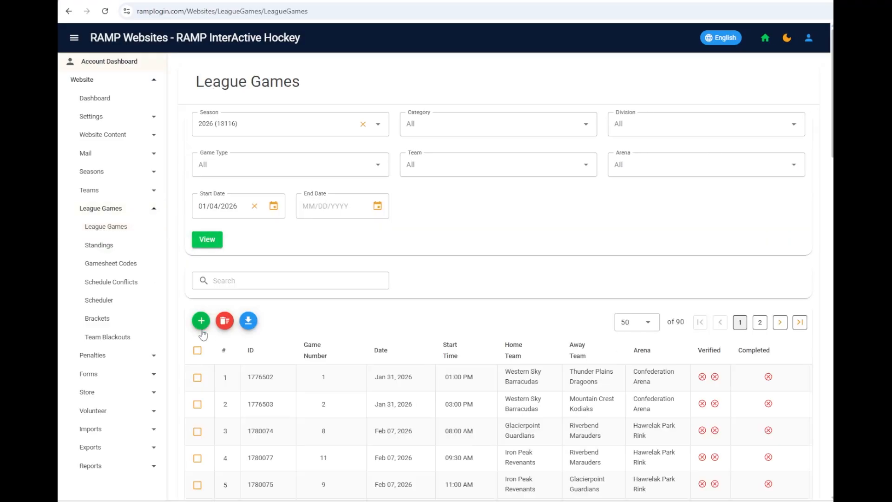
{"action": "key", "text": "ctrl+minus"}
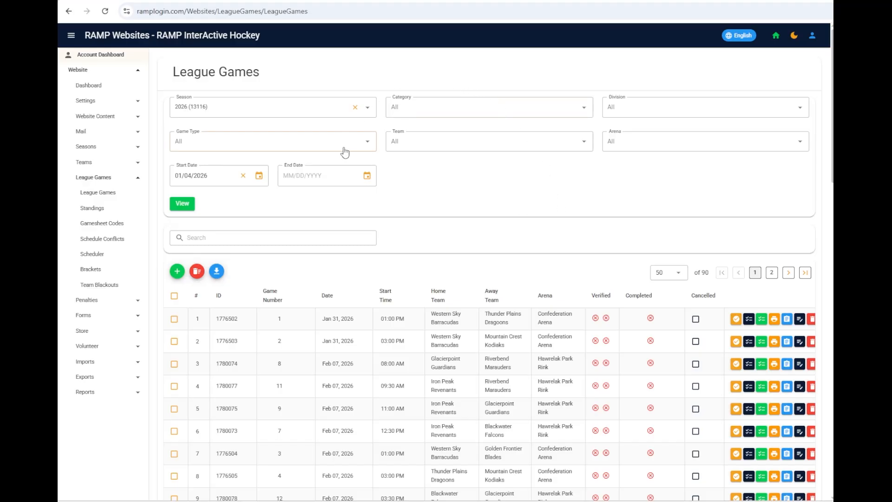
Step: Search the league games for "mara" and clear the search to restore the full list
{"action": "left_click", "coordinate": [244, 239]}
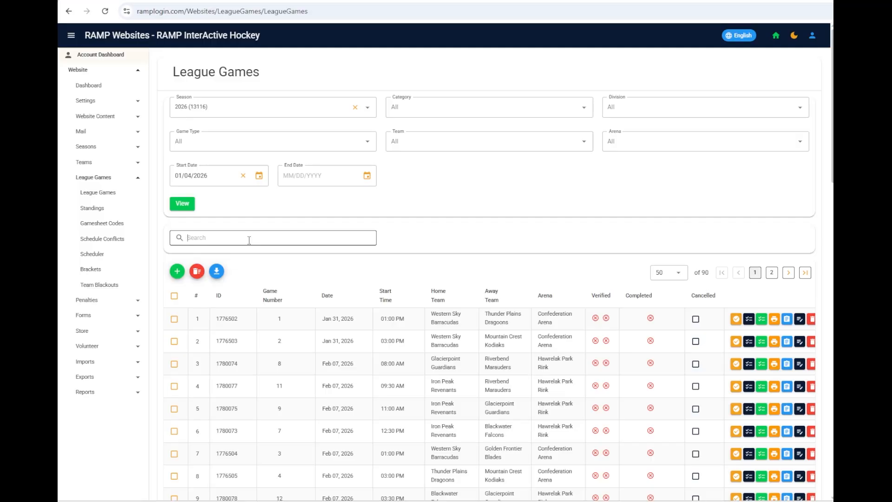
{"action": "type", "text": "mara"}
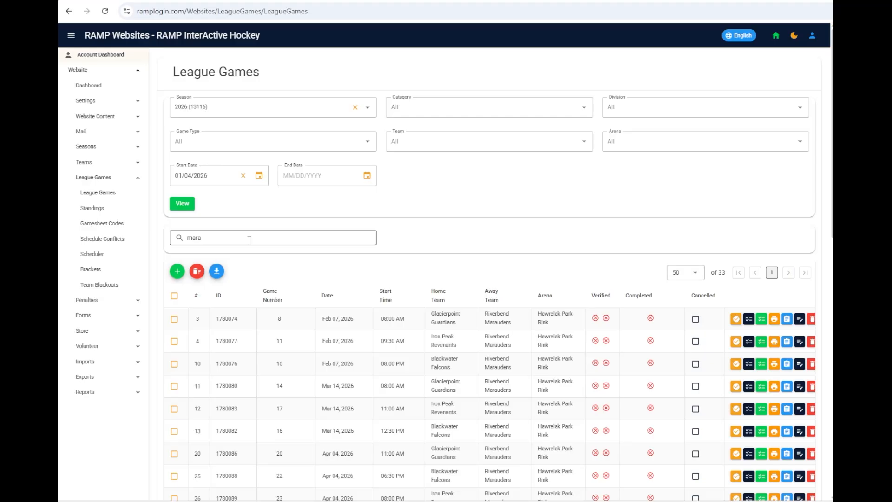
{"action": "key", "text": "BackSpace"}
{"action": "key", "text": "BackSpace"}
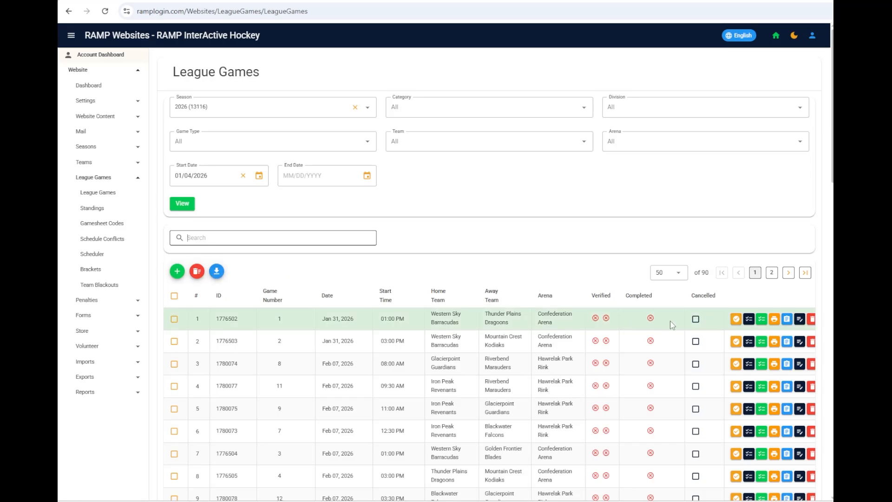
Step: Select the first four league games in the list for a bulk action and deselect them again
{"action": "left_click", "coordinate": [174, 319]}
{"action": "left_click", "coordinate": [175, 342]}
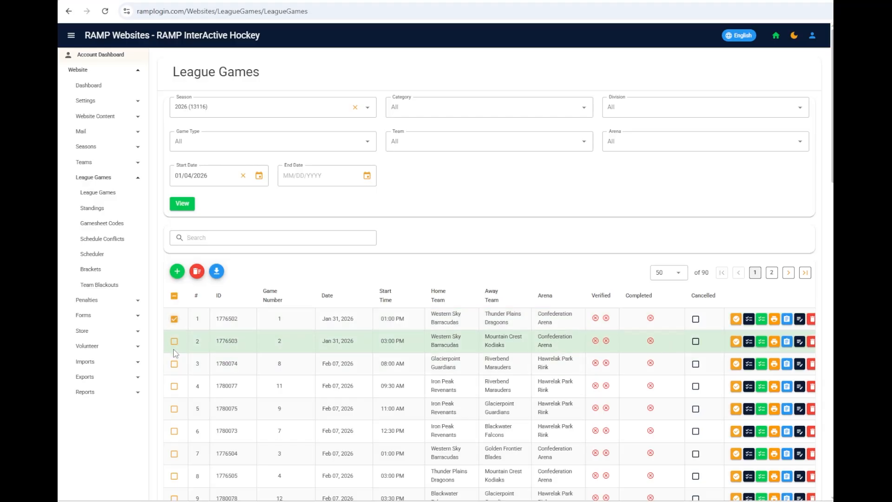
{"action": "left_click", "coordinate": [175, 364]}
{"action": "left_click", "coordinate": [175, 387]}
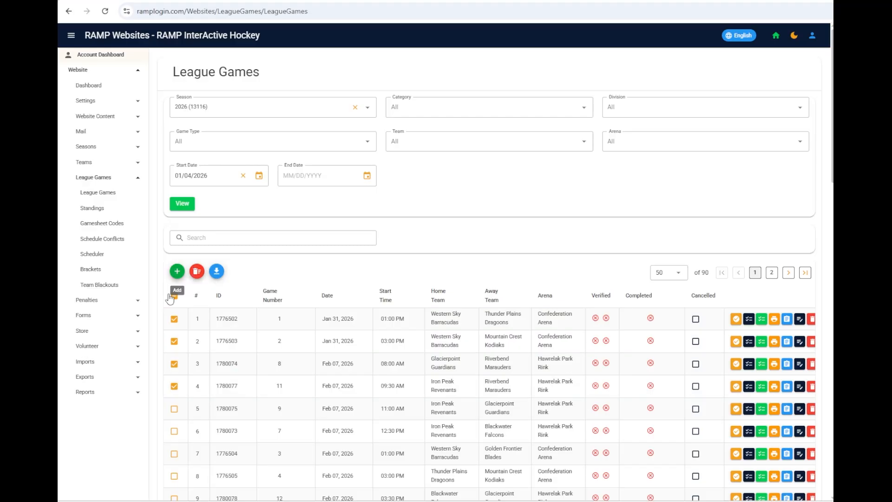
{"action": "left_click", "coordinate": [175, 319]}
{"action": "left_click", "coordinate": [174, 342]}
{"action": "left_click", "coordinate": [174, 364]}
{"action": "left_click", "coordinate": [174, 386]}
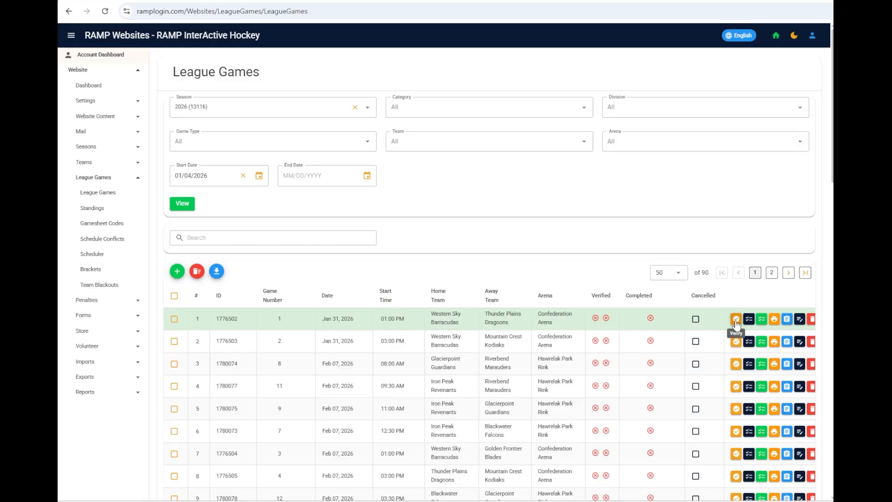
Step: Open the gamesheet of game number 1 and examine its score, forfeit, shots, PIM, power play and goal sections
{"action": "left_click", "coordinate": [788, 320]}
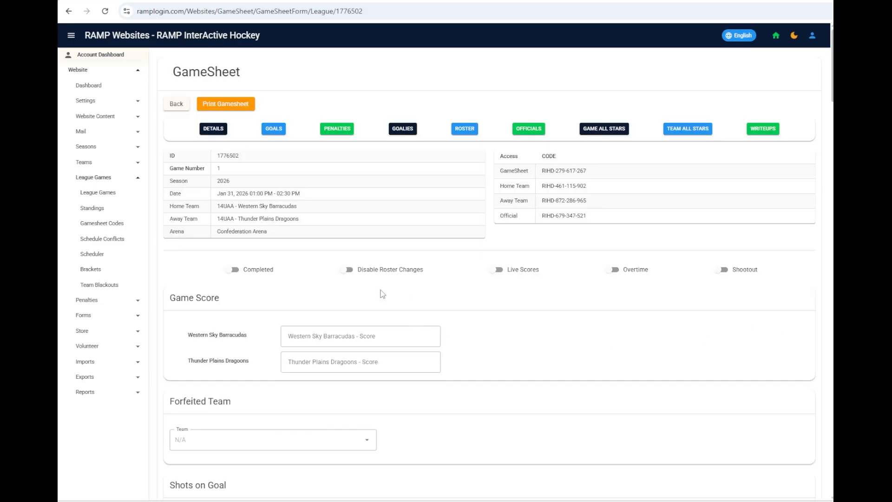
{"action": "scroll", "coordinate": [305, 257], "scroll_direction": "down", "scroll_amount": 2}
{"action": "left_click", "coordinate": [305, 255]}
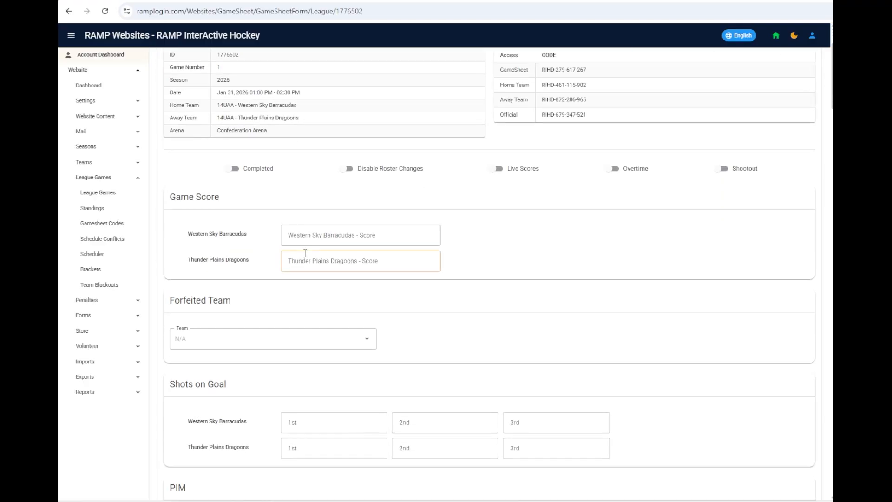
{"action": "scroll", "coordinate": [430, 325], "scroll_direction": "down", "scroll_amount": 3}
{"action": "left_click", "coordinate": [437, 303]}
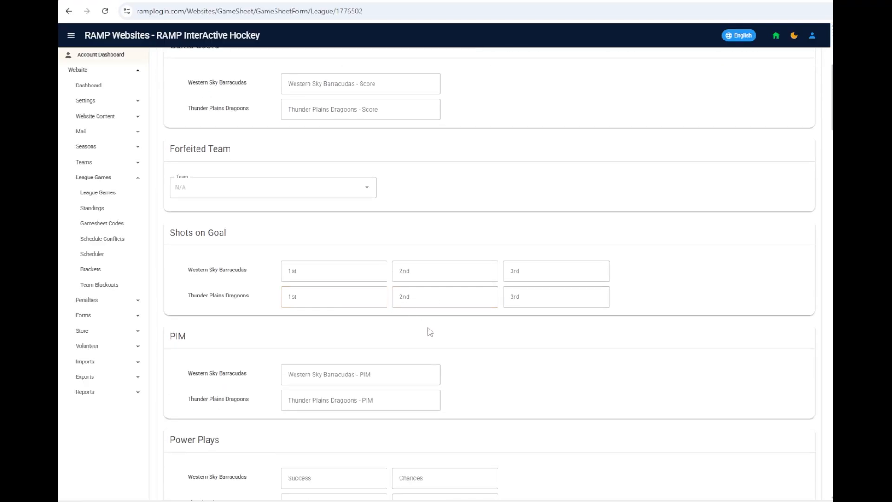
{"action": "scroll", "coordinate": [442, 330], "scroll_direction": "down", "scroll_amount": 2}
{"action": "scroll", "coordinate": [479, 304], "scroll_direction": "down", "scroll_amount": 3}
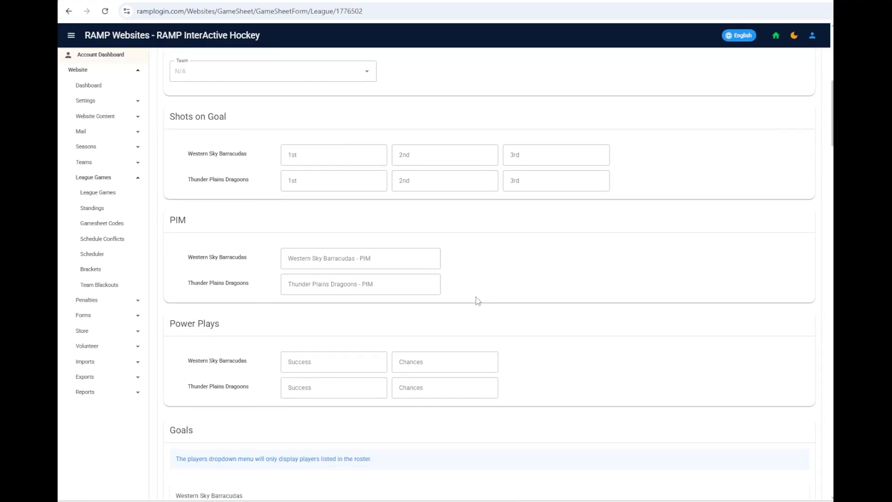
{"action": "scroll", "coordinate": [378, 314], "scroll_direction": "down", "scroll_amount": 3}
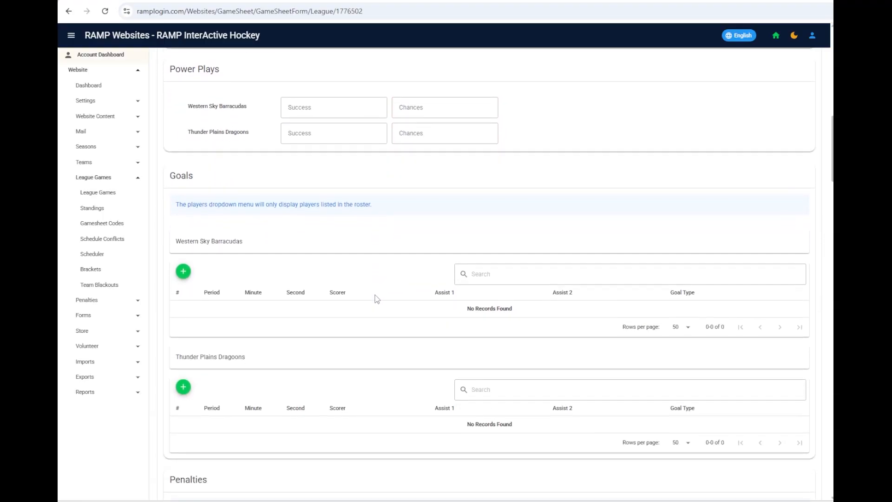
Step: Examine the gamesheet's penalties, goalies, player roster and staff sections for both teams
{"action": "scroll", "coordinate": [377, 295], "scroll_direction": "down", "scroll_amount": 4}
{"action": "scroll", "coordinate": [374, 298], "scroll_direction": "down", "scroll_amount": 7}
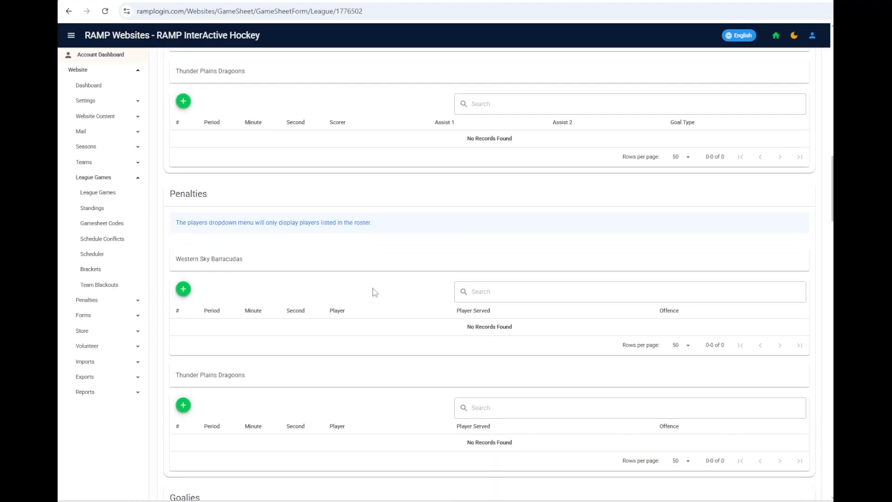
{"action": "scroll", "coordinate": [375, 284], "scroll_direction": "down", "scroll_amount": 6}
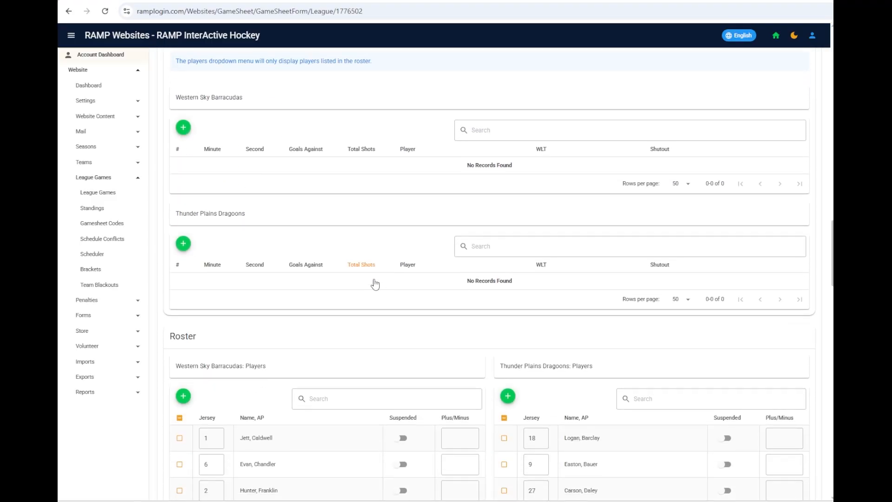
{"action": "scroll", "coordinate": [311, 278], "scroll_direction": "down", "scroll_amount": 3}
{"action": "scroll", "coordinate": [301, 280], "scroll_direction": "down", "scroll_amount": 1}
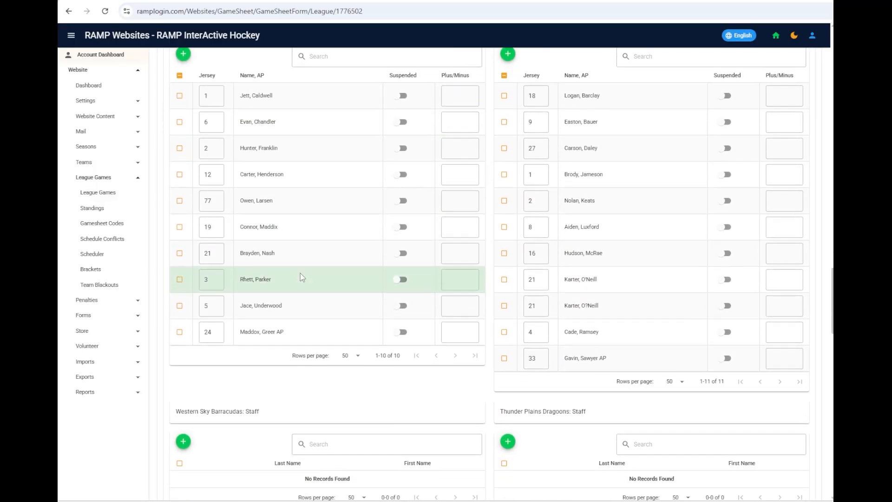
{"action": "scroll", "coordinate": [302, 278], "scroll_direction": "down", "scroll_amount": 2}
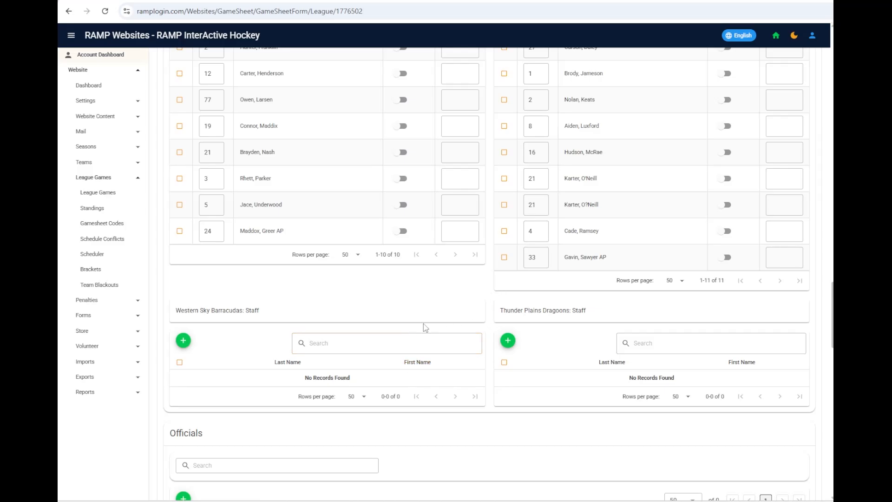
Step: Leave the gamesheet for the League Games page and open the league standings
{"action": "scroll", "coordinate": [422, 328], "scroll_direction": "up", "scroll_amount": 15}
{"action": "scroll", "coordinate": [354, 390], "scroll_direction": "up", "scroll_amount": 12}
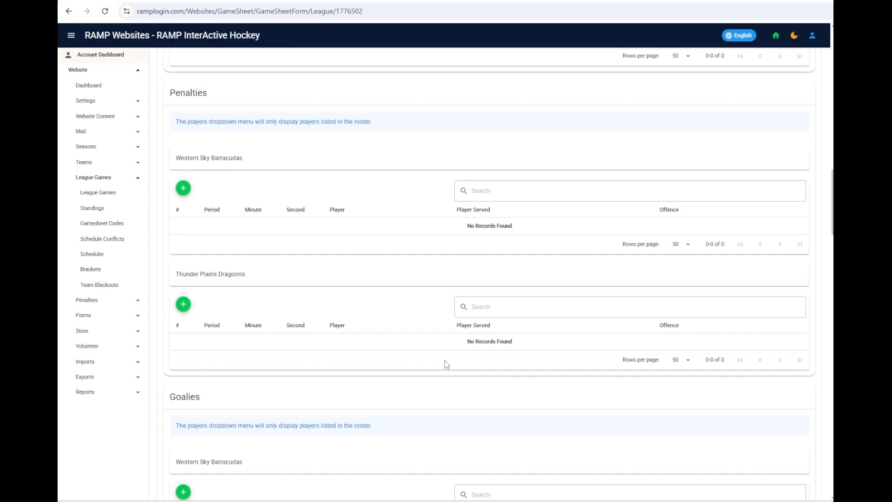
{"action": "scroll", "coordinate": [412, 369], "scroll_direction": "up", "scroll_amount": 10}
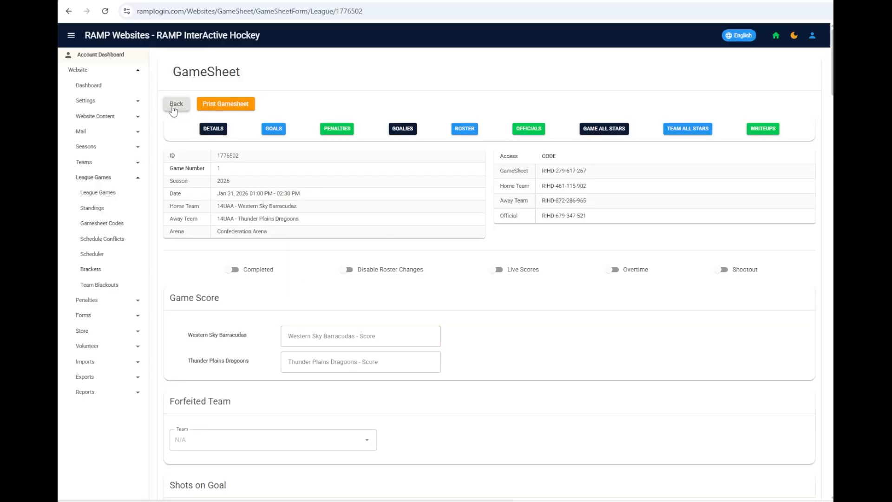
{"action": "left_click", "coordinate": [172, 107]}
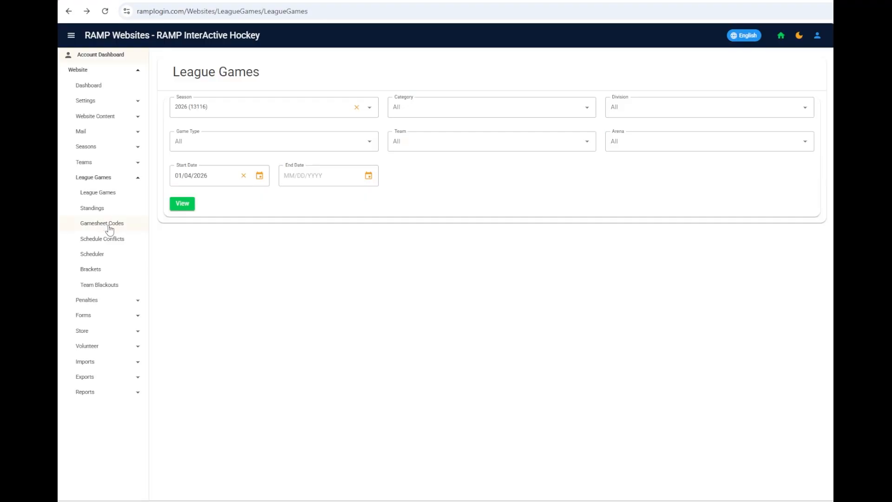
{"action": "left_click", "coordinate": [88, 209]}
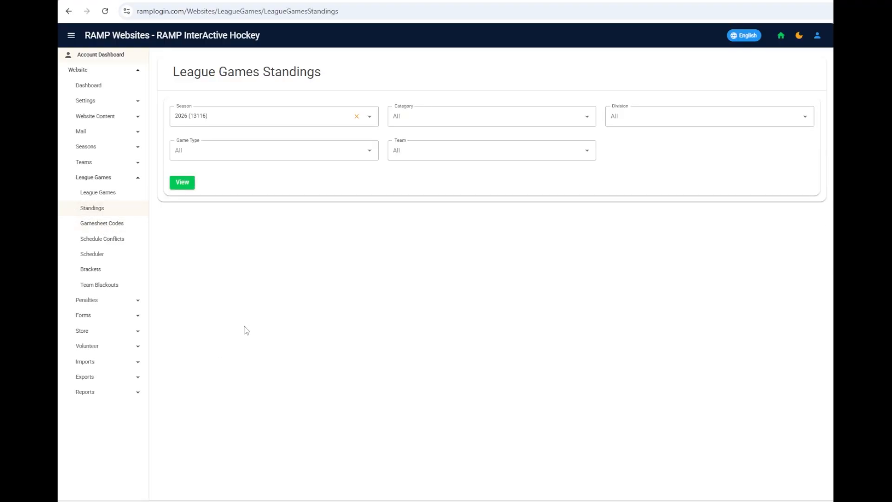
Step: Display the 2026 season's league standings and the gamesheet codes for games starting from 01/04/2026
{"action": "left_click", "coordinate": [182, 182]}
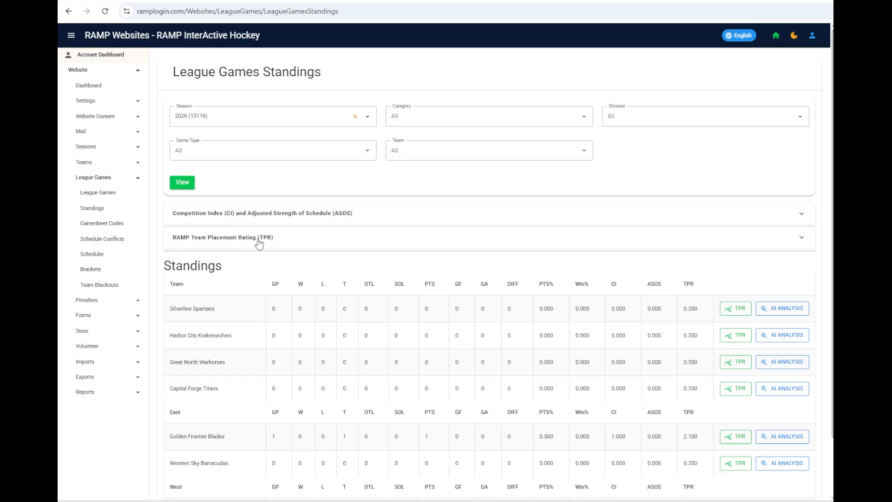
{"action": "left_click", "coordinate": [94, 228]}
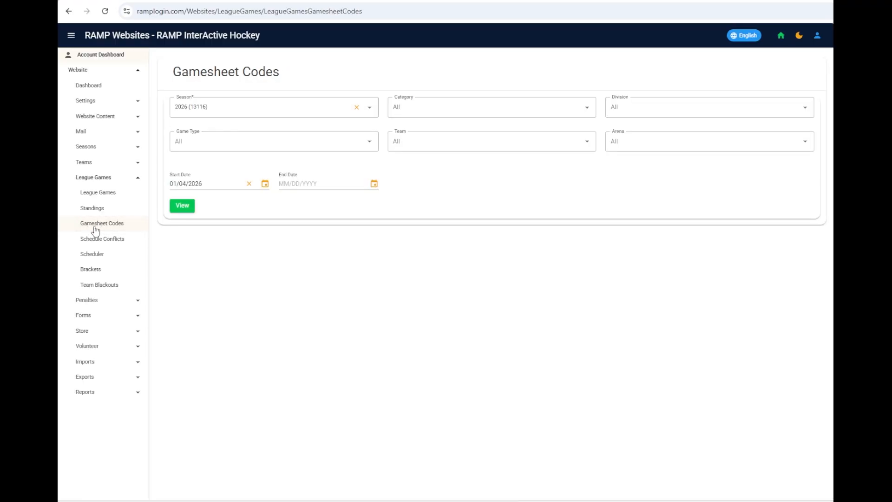
{"action": "left_click", "coordinate": [184, 207]}
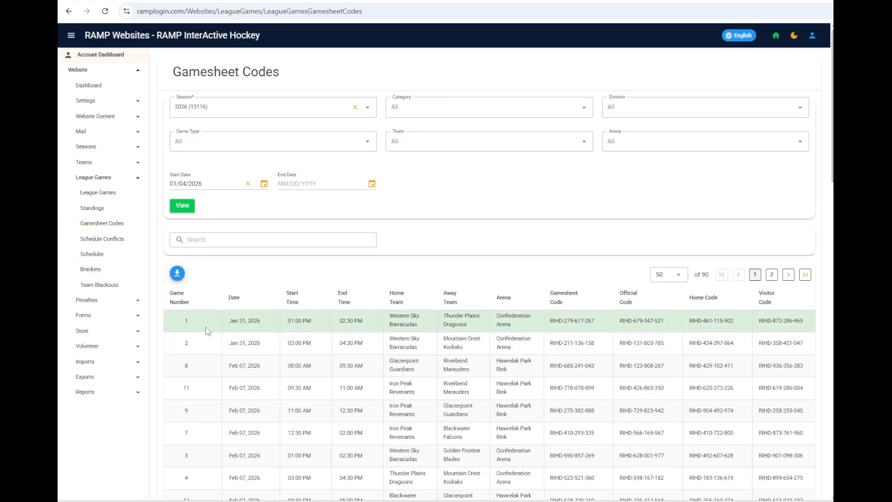
Step: Review the Schedule Conflicts page, a blank scheduler draft and the Brackets page of the league games area
{"action": "left_click", "coordinate": [106, 245]}
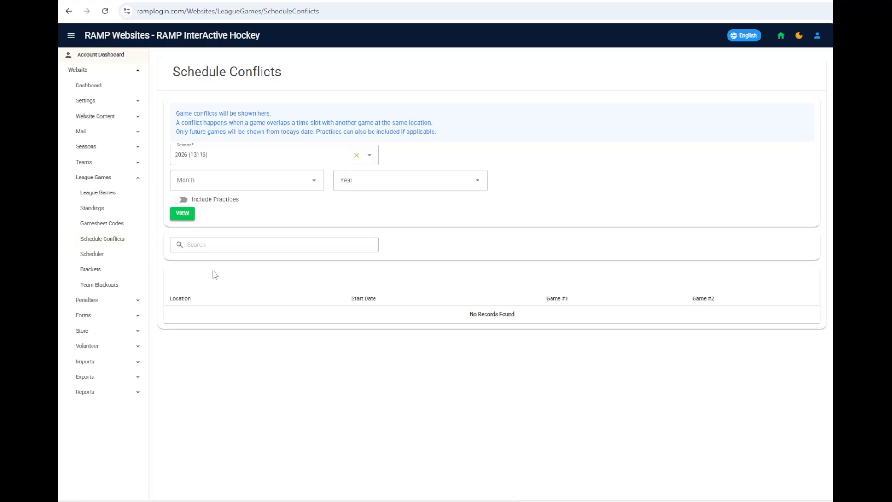
{"action": "left_click", "coordinate": [102, 257]}
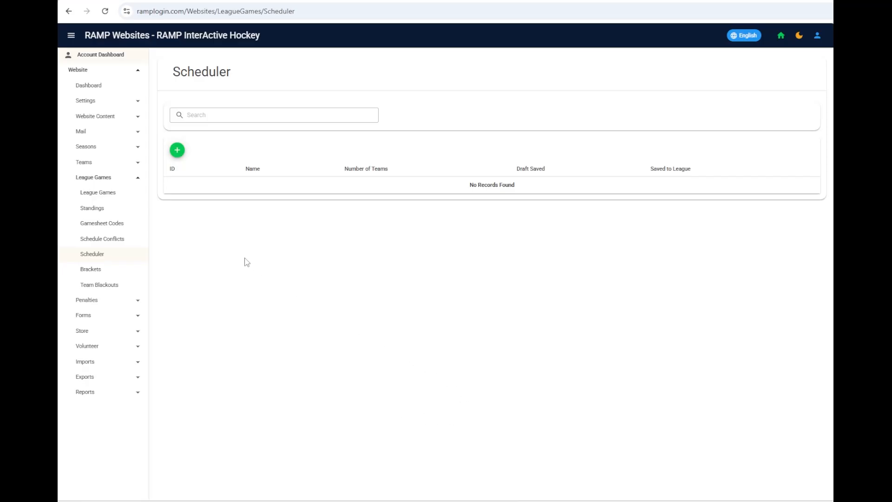
{"action": "left_click", "coordinate": [179, 152]}
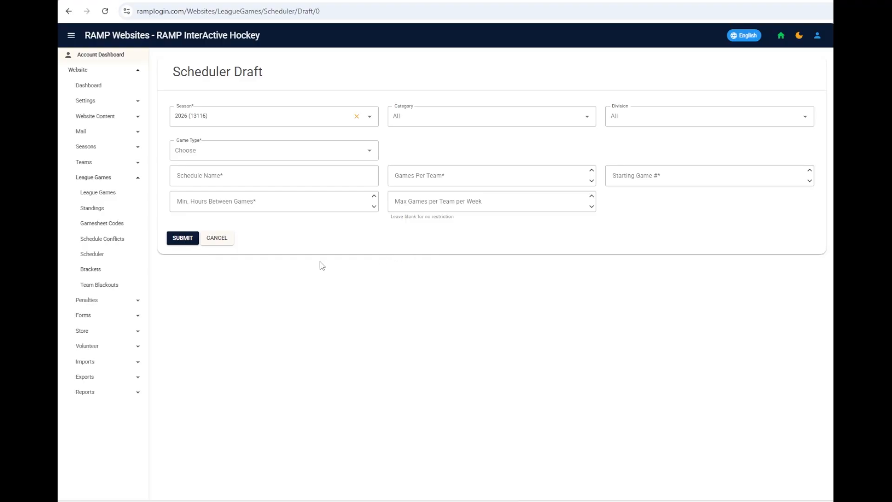
{"action": "left_click", "coordinate": [91, 270]}
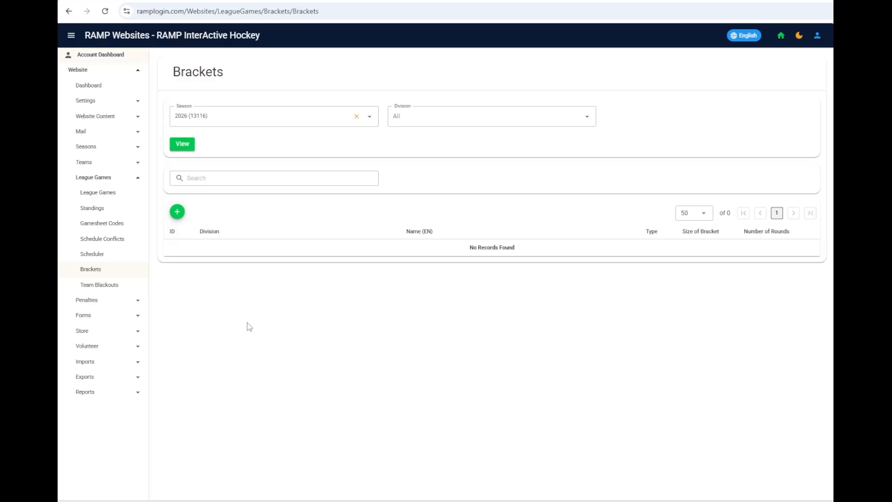
{"action": "left_click", "coordinate": [124, 179]}
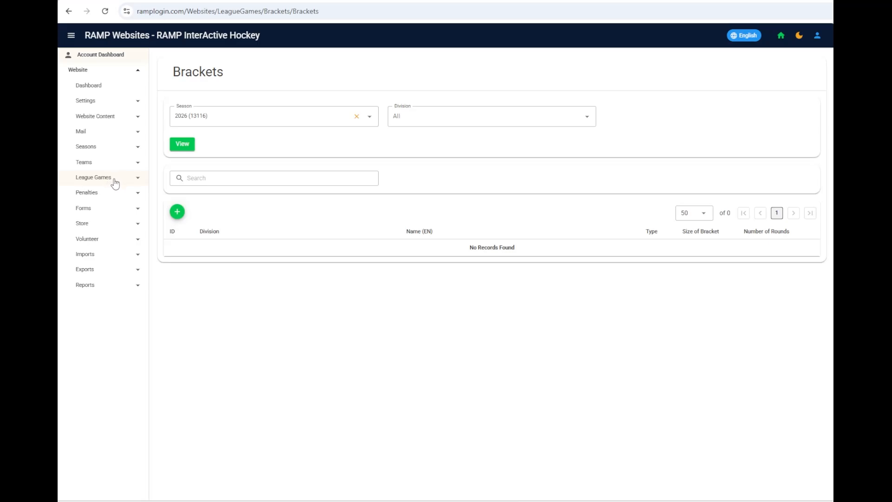
Step: Go to the website's Page Templates and start adding a new page template
{"action": "left_click", "coordinate": [113, 181]}
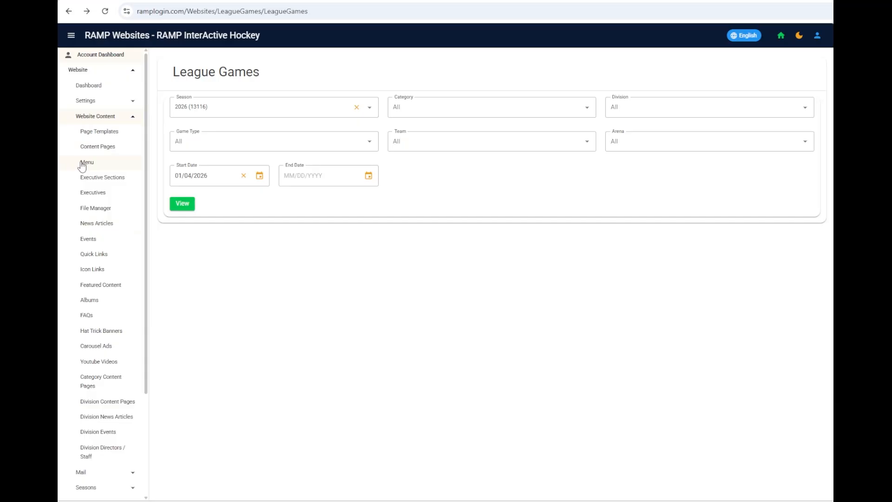
{"action": "left_click", "coordinate": [106, 135]}
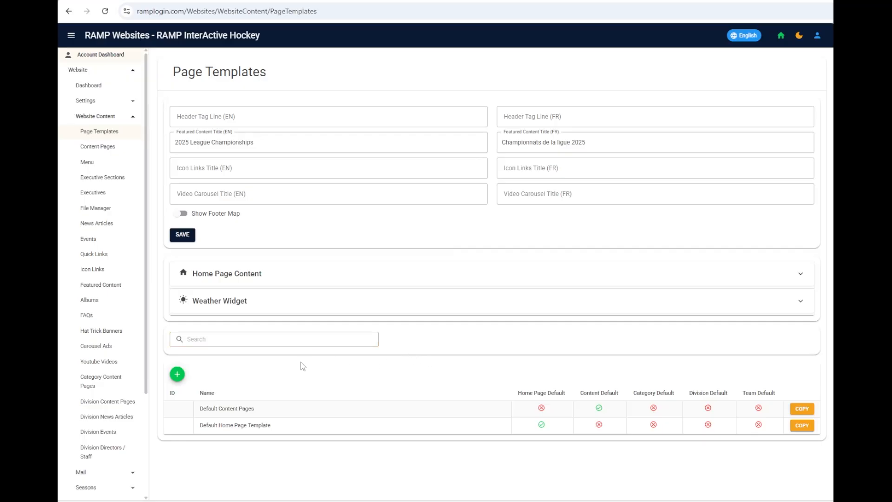
{"action": "left_click", "coordinate": [177, 374]}
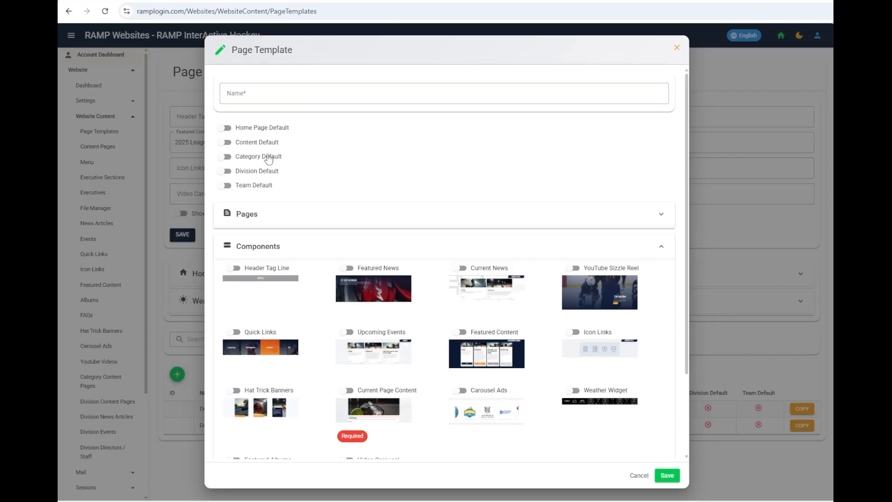
Step: Try the Home Page, Content, Category and Division default options of the new template and leave them off
{"action": "left_click", "coordinate": [227, 128]}
{"action": "left_click", "coordinate": [226, 131]}
{"action": "left_click", "coordinate": [224, 144]}
{"action": "left_click", "coordinate": [221, 144]}
{"action": "left_click", "coordinate": [226, 157]}
{"action": "left_click", "coordinate": [227, 171]}
{"action": "left_click", "coordinate": [225, 157]}
Step: Name the page template DEMO, include the required Current Page Content component and make it the home page default
{"action": "left_click", "coordinate": [278, 92]}
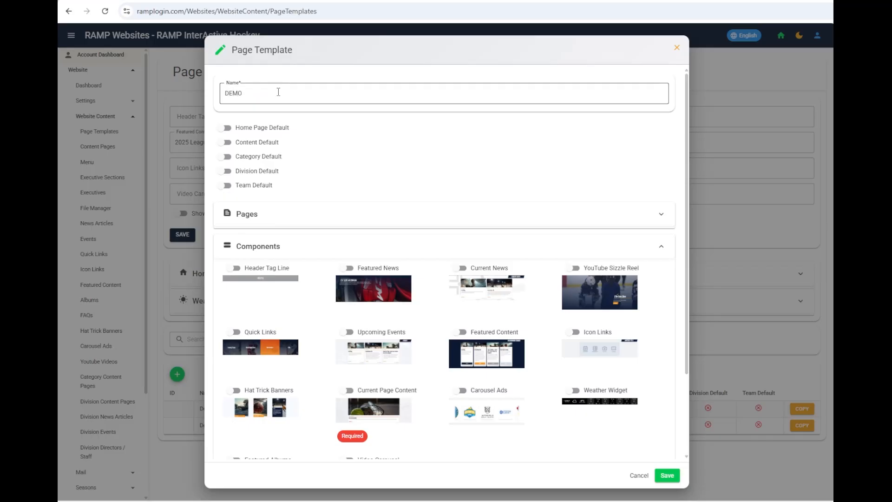
{"action": "scroll", "coordinate": [328, 186], "scroll_direction": "down", "scroll_amount": 2}
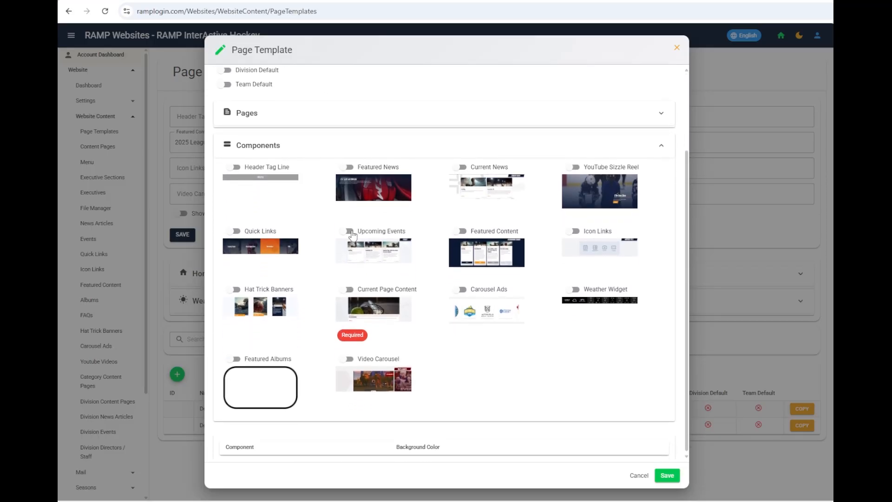
{"action": "left_click", "coordinate": [346, 289]}
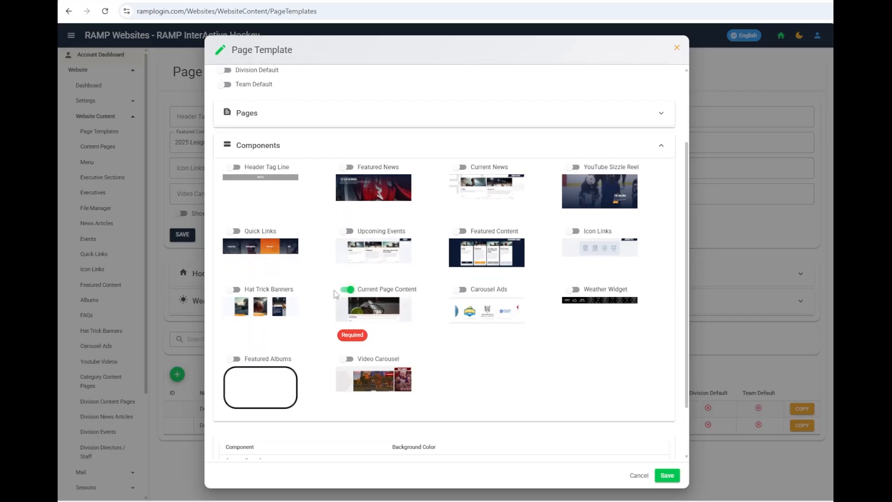
{"action": "scroll", "coordinate": [344, 186], "scroll_direction": "up", "scroll_amount": 1}
{"action": "left_click", "coordinate": [225, 77]}
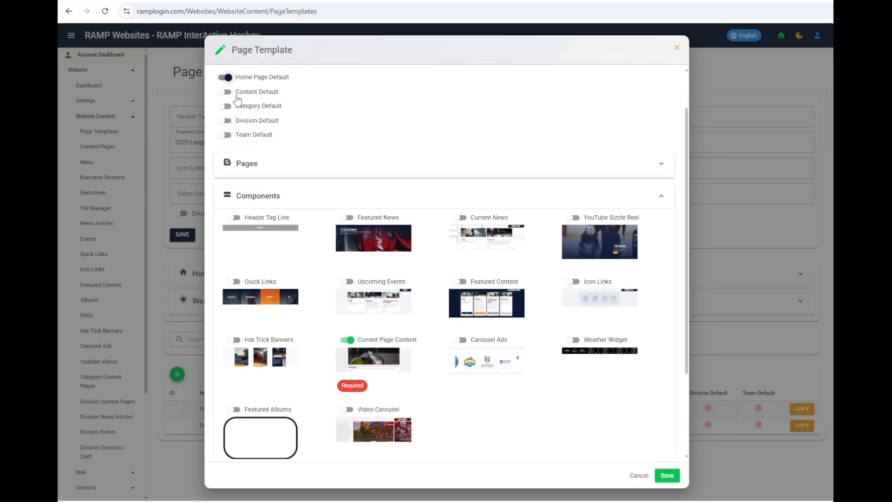
Step: Add the Featured News, YouTube Sizzle Reel, Featured Content, Carousel Ads and Hat Trick Banners components to the template
{"action": "left_click", "coordinate": [348, 219]}
{"action": "left_click", "coordinate": [574, 217]}
{"action": "scroll", "coordinate": [458, 236], "scroll_direction": "down", "scroll_amount": 1}
{"action": "left_click", "coordinate": [460, 231]}
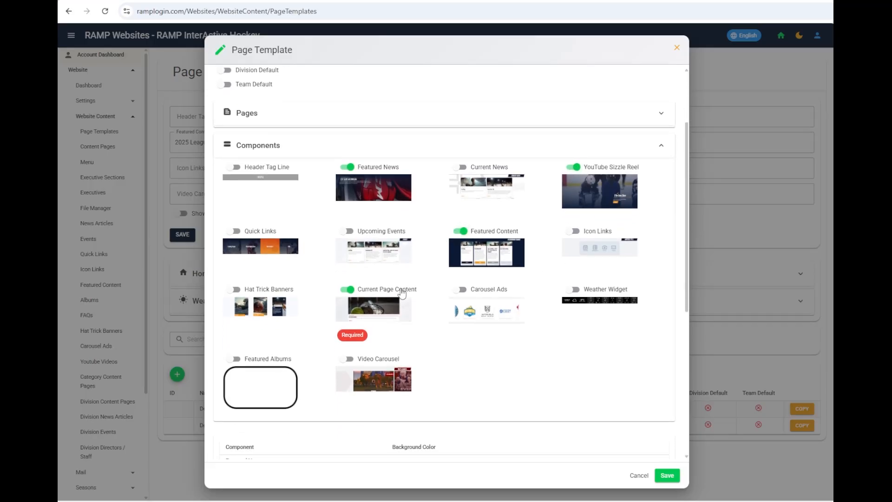
{"action": "scroll", "coordinate": [454, 241], "scroll_direction": "down", "scroll_amount": 1}
{"action": "left_click", "coordinate": [456, 240]}
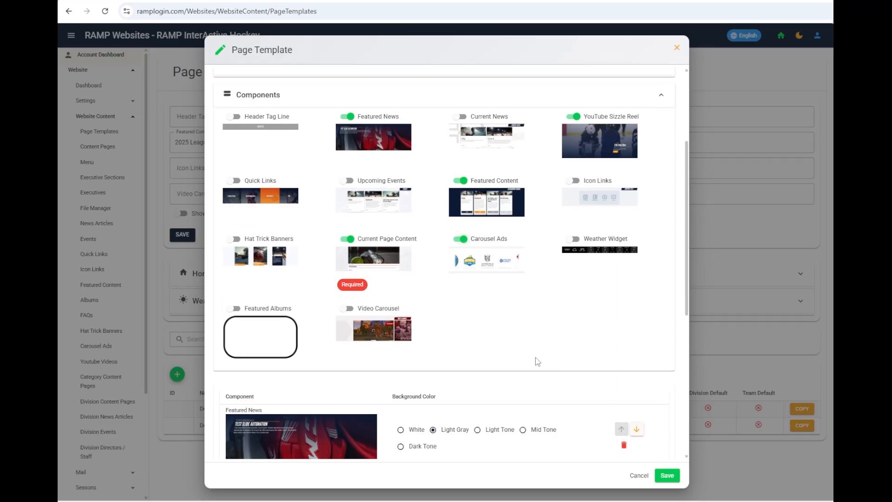
{"action": "scroll", "coordinate": [417, 325], "scroll_direction": "down", "scroll_amount": 2}
{"action": "left_click", "coordinate": [232, 138]}
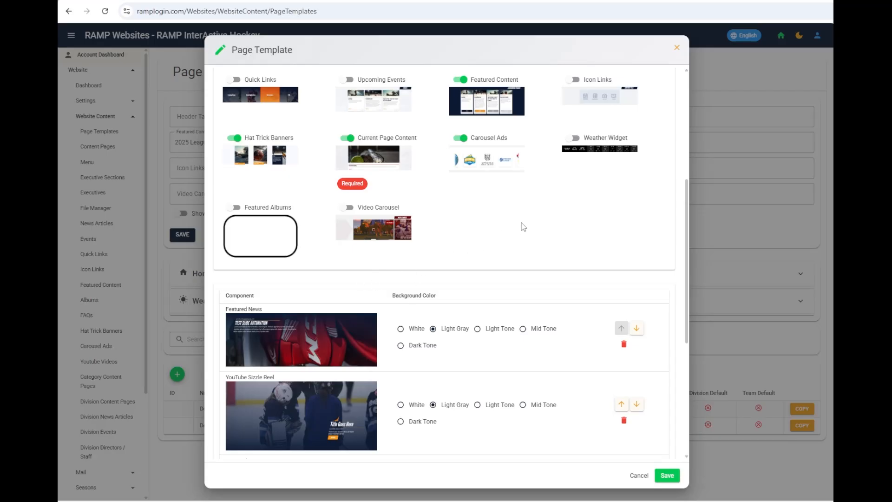
Step: Reorder the template's components so Featured News follows YouTube Sizzle Reel and Featured Content follows Hat Trick Banners
{"action": "scroll", "coordinate": [520, 227], "scroll_direction": "down", "scroll_amount": 3}
{"action": "scroll", "coordinate": [460, 131], "scroll_direction": "down", "scroll_amount": 1}
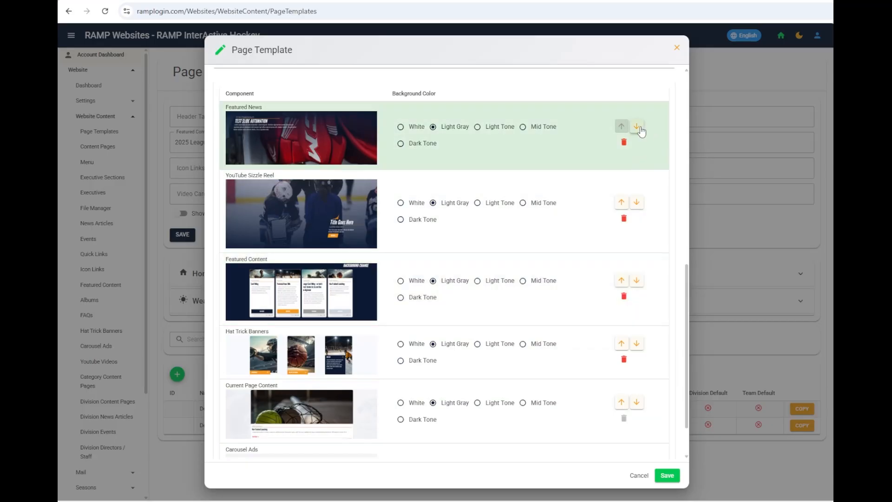
{"action": "left_click", "coordinate": [636, 126]}
{"action": "scroll", "coordinate": [634, 195], "scroll_direction": "down", "scroll_amount": 1}
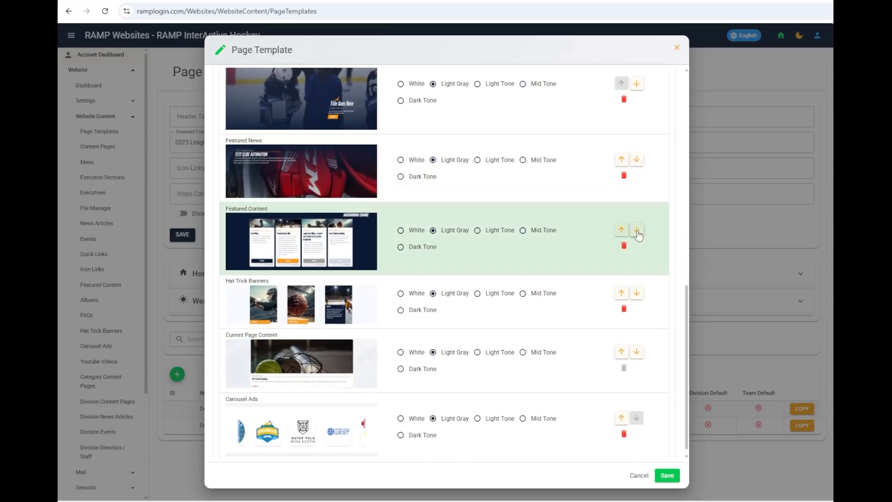
{"action": "left_click", "coordinate": [636, 231]}
Step: Move the Current Page Content component up to directly below YouTube Sizzle Reel
{"action": "scroll", "coordinate": [629, 395], "scroll_direction": "down", "scroll_amount": 1}
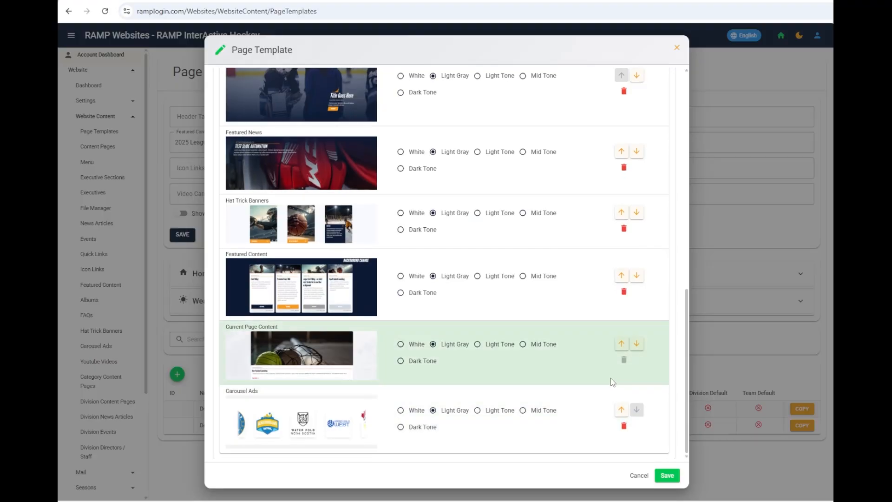
{"action": "left_click", "coordinate": [621, 344]}
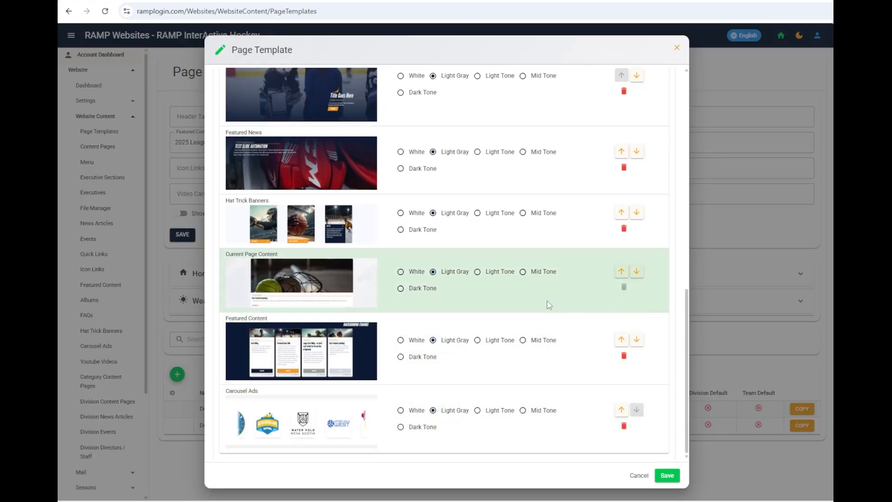
{"action": "left_click", "coordinate": [623, 273]}
{"action": "scroll", "coordinate": [579, 295], "scroll_direction": "up", "scroll_amount": 1}
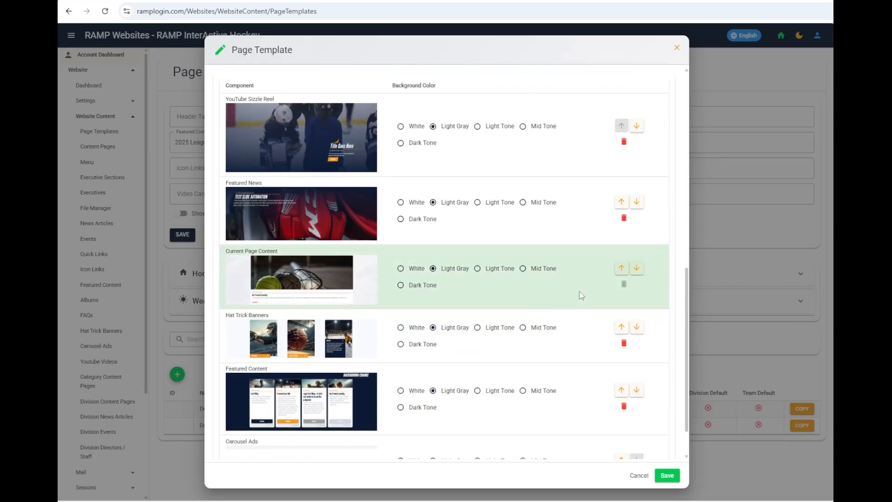
{"action": "left_click", "coordinate": [621, 268]}
{"action": "scroll", "coordinate": [610, 411], "scroll_direction": "down", "scroll_amount": 1}
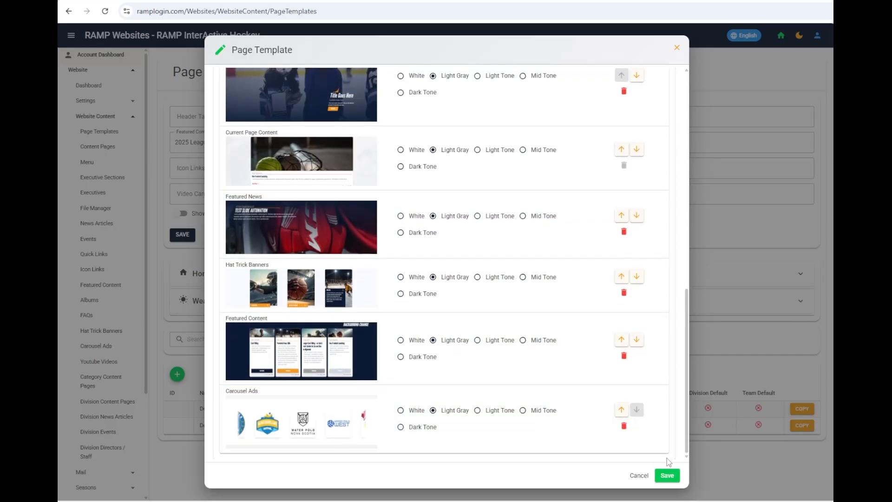
Step: Try other background colors for YouTube Sizzle Reel and Dark Tone for Current Page Content, then return both to Light Gray
{"action": "scroll", "coordinate": [395, 190], "scroll_direction": "up", "scroll_amount": 2}
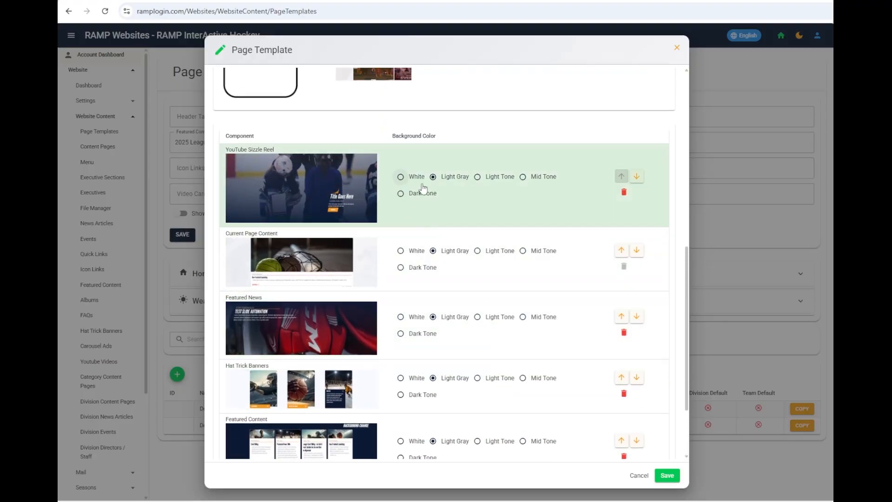
{"action": "left_click", "coordinate": [493, 180]}
{"action": "left_click", "coordinate": [534, 181]}
{"action": "left_click", "coordinate": [457, 179]}
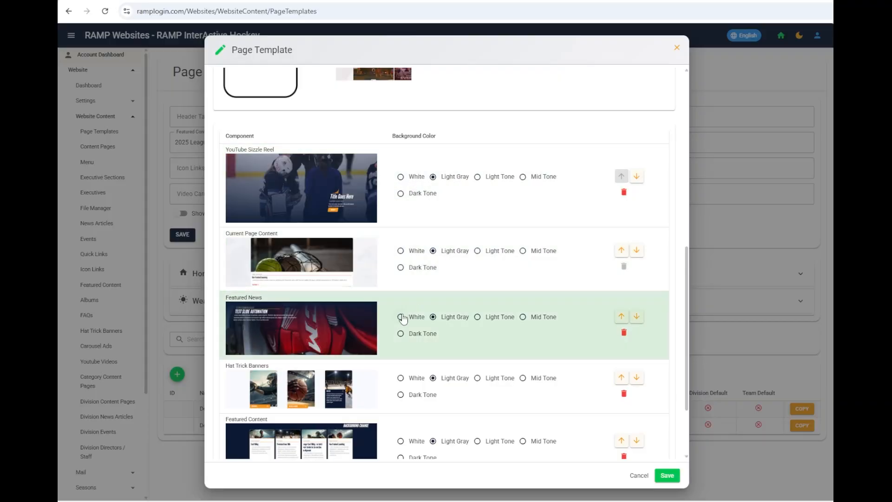
{"action": "left_click", "coordinate": [403, 269]}
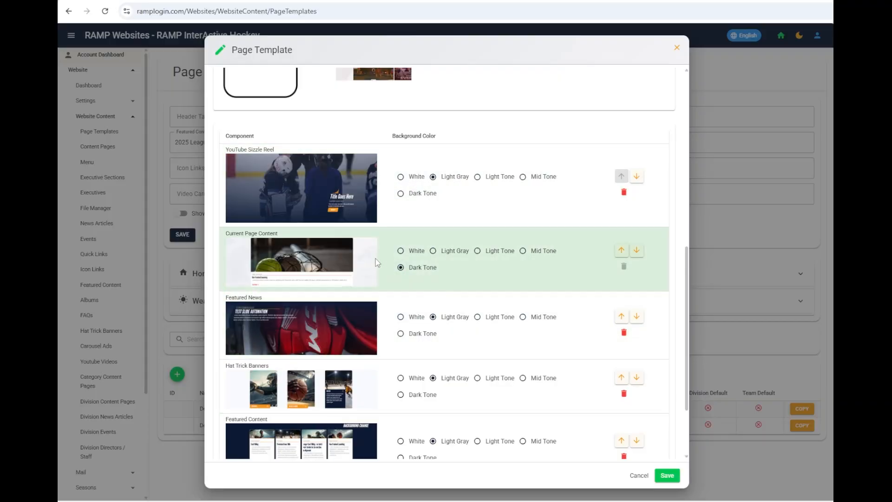
{"action": "left_click", "coordinate": [433, 251]}
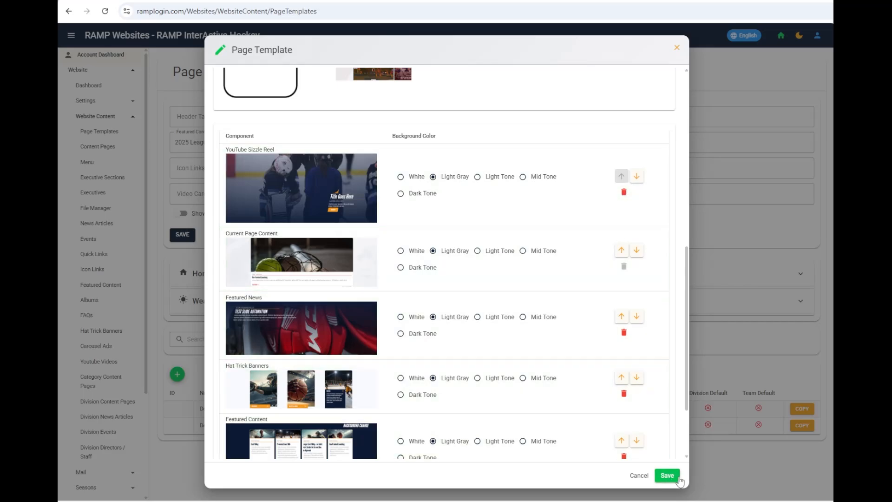
Step: Save the DEMO page template
{"action": "left_click", "coordinate": [669, 476]}
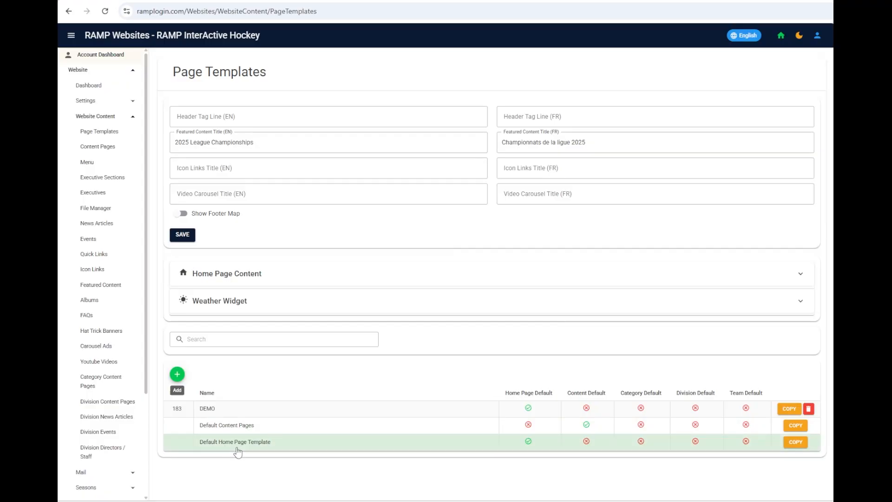
Step: Examine the Home Page Content editor and the Weather Widget instructions on the Page Templates page
{"action": "mouse_move", "coordinate": [225, 431]}
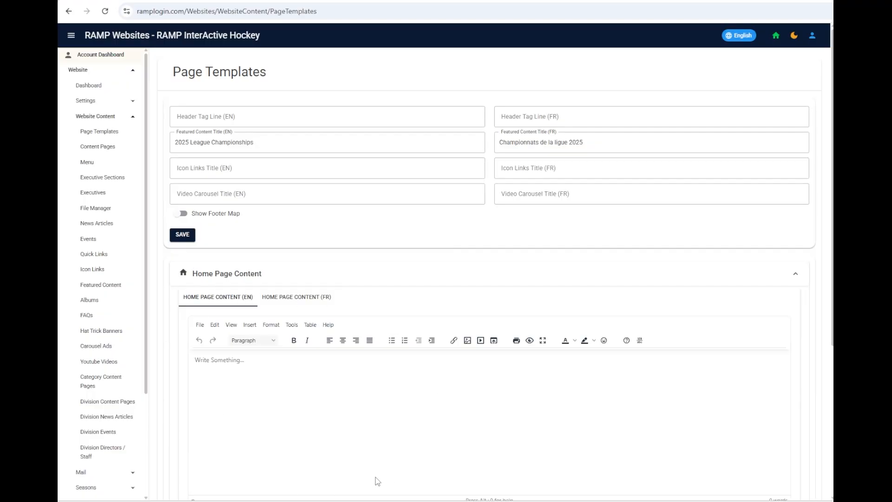
{"action": "left_click", "coordinate": [251, 275]}
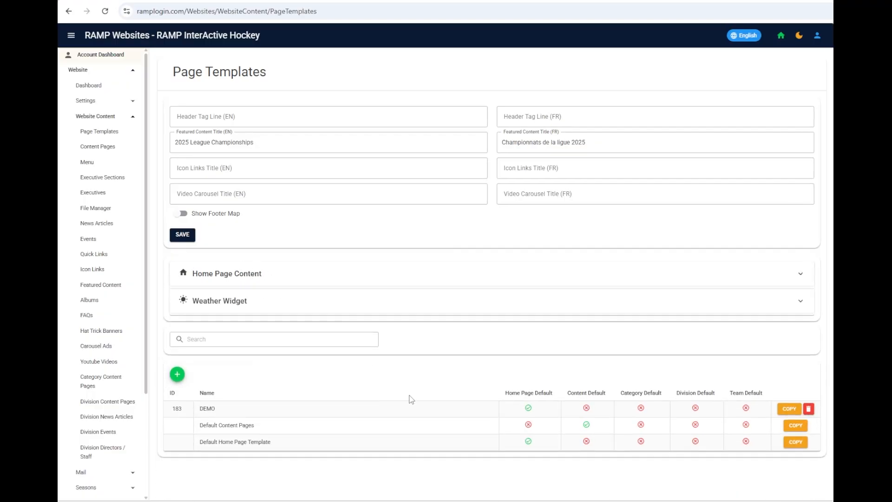
{"action": "left_click", "coordinate": [250, 302]}
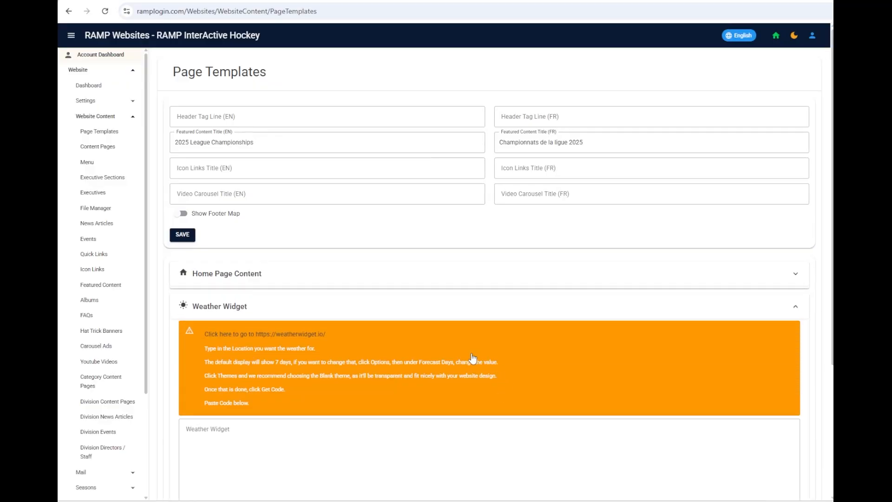
{"action": "scroll", "coordinate": [464, 353], "scroll_direction": "down", "scroll_amount": 1}
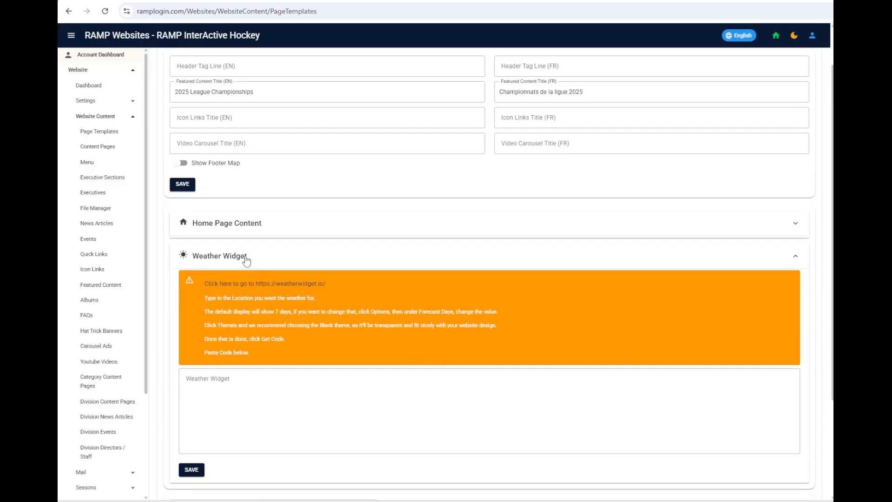
{"action": "left_click", "coordinate": [280, 261]}
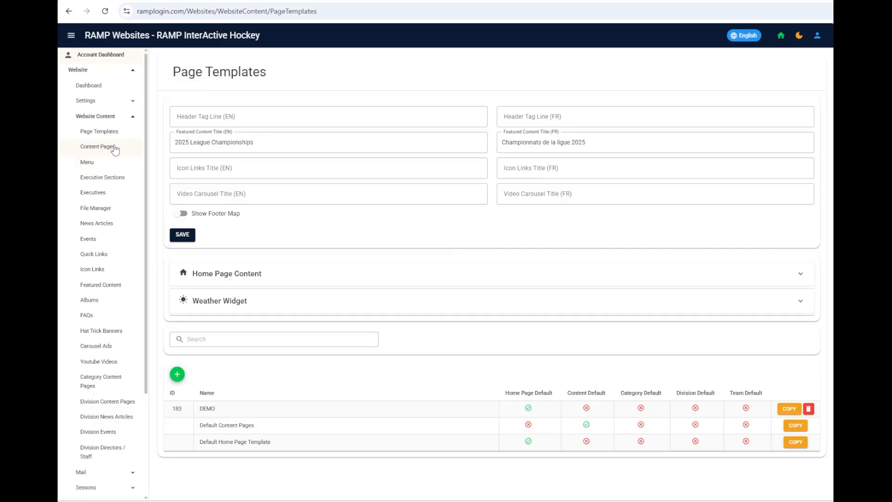
Step: Open the website's Content Pages list
{"action": "left_click", "coordinate": [95, 147]}
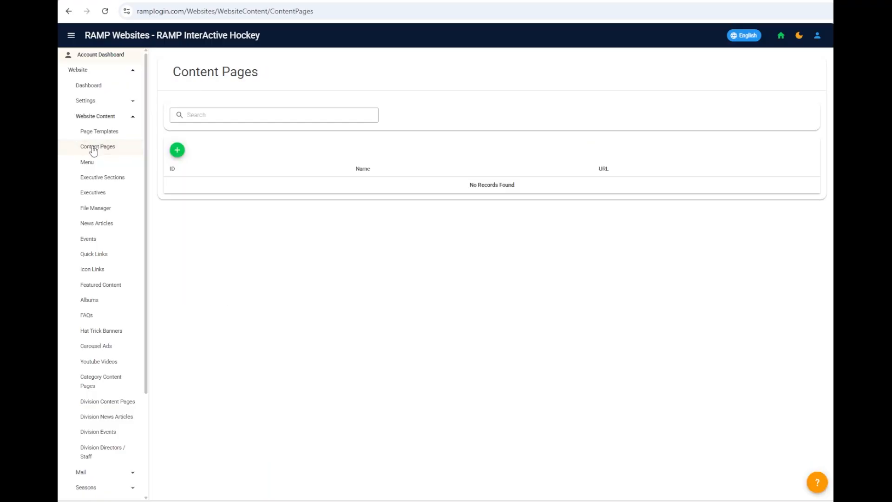
Step: Start a new content page and assign it the DEMO page template
{"action": "left_click", "coordinate": [177, 151]}
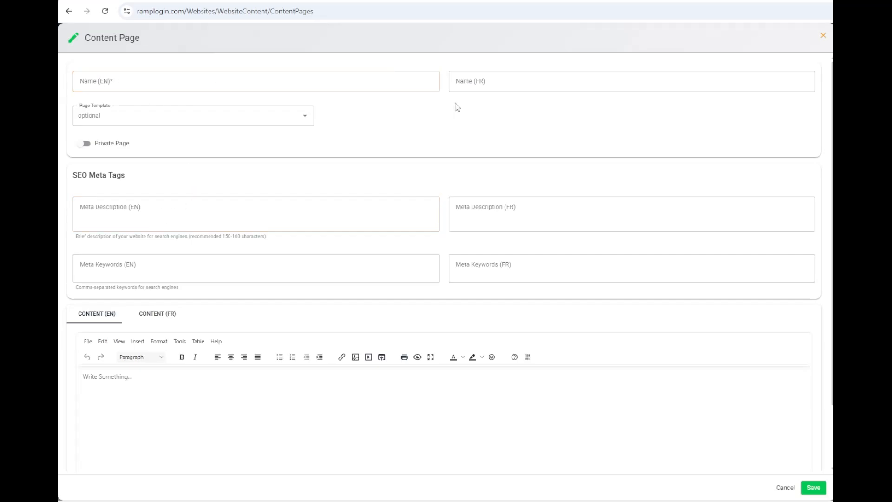
{"action": "left_click", "coordinate": [292, 115]}
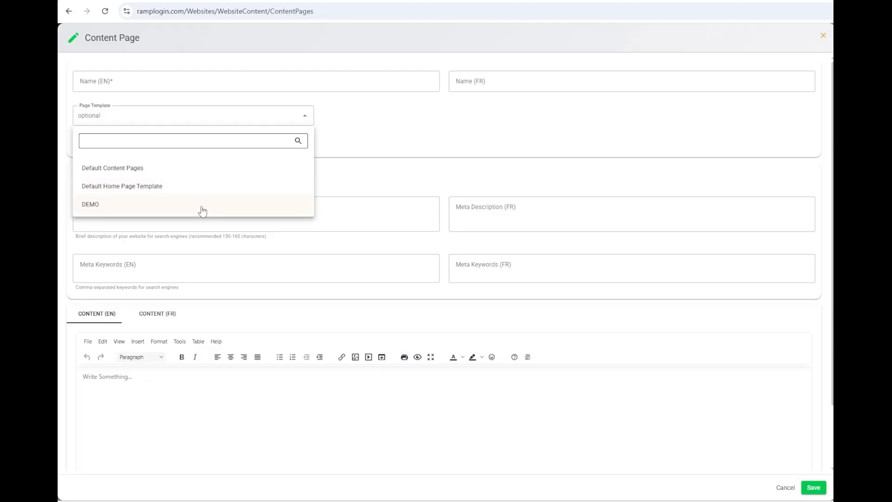
{"action": "left_click", "coordinate": [176, 210]}
{"action": "scroll", "coordinate": [79, 175], "scroll_direction": "down", "scroll_amount": 1}
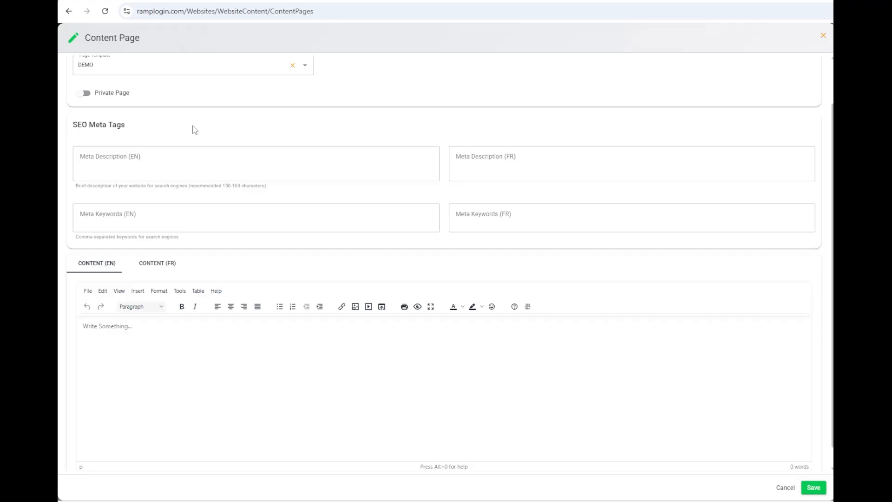
{"action": "scroll", "coordinate": [161, 218], "scroll_direction": "down", "scroll_amount": 1}
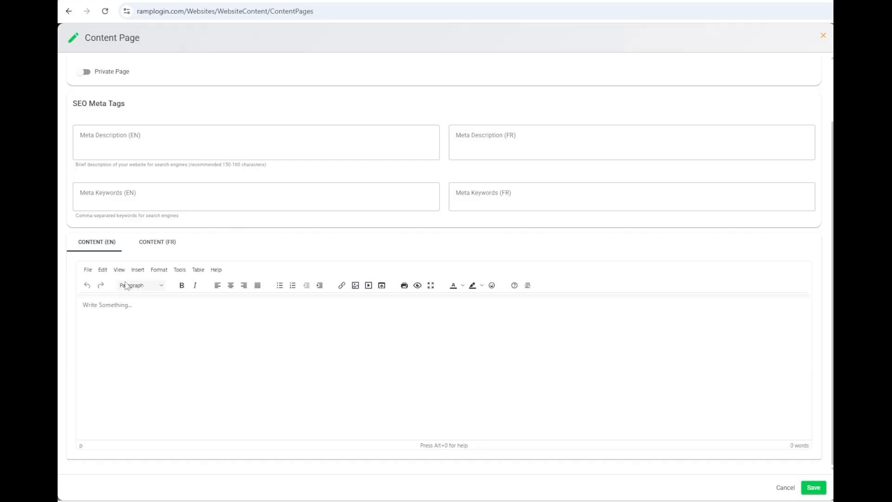
Step: Examine the link options and File Manager available from the English content editor, and leave without inserting a link
{"action": "left_click", "coordinate": [152, 307]}
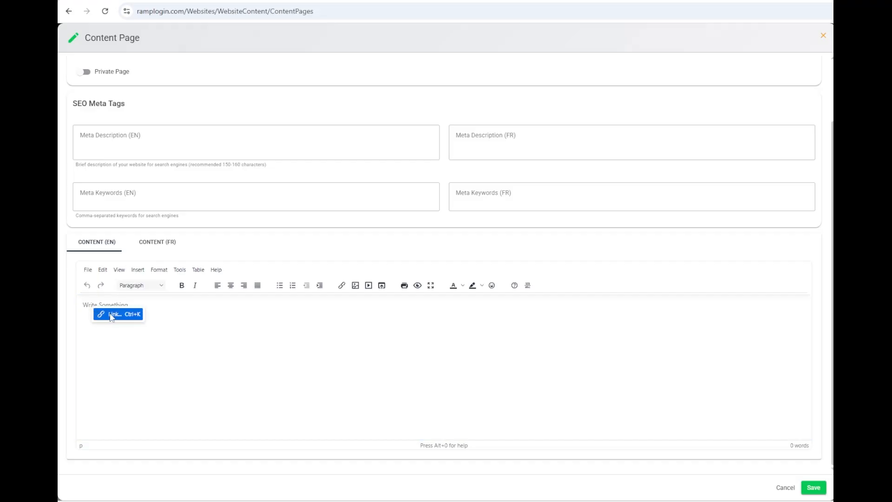
{"action": "key", "text": "ctrl+k"}
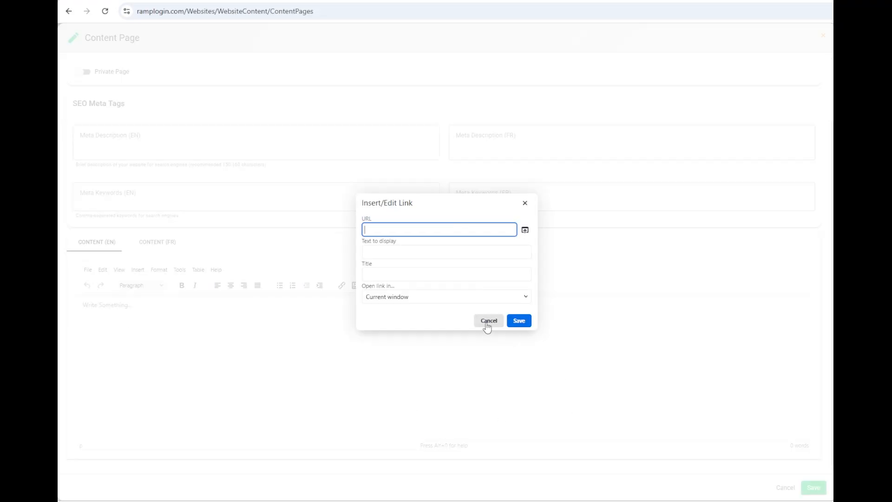
{"action": "left_click", "coordinate": [526, 231]}
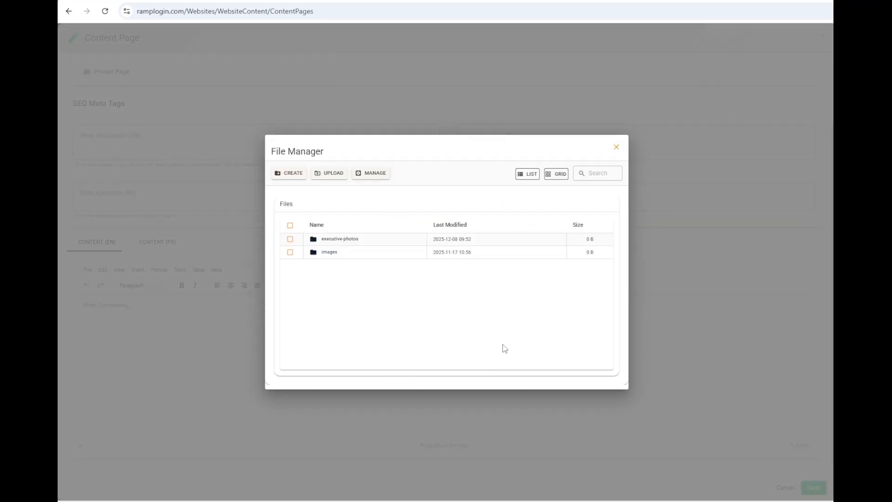
{"action": "left_click", "coordinate": [617, 147]}
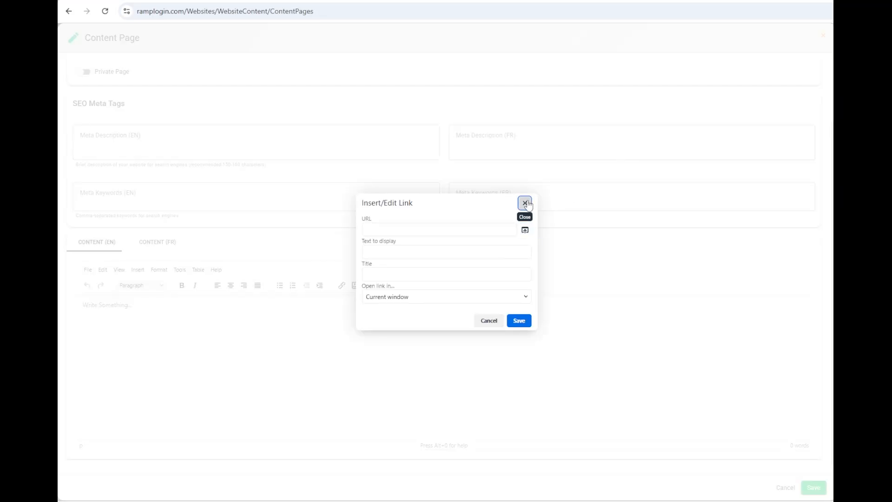
{"action": "left_click", "coordinate": [525, 202]}
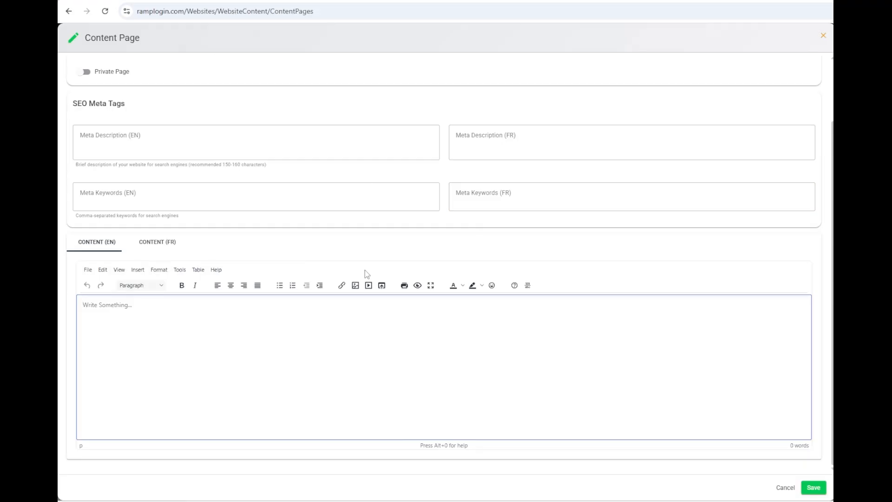
Step: Review the new content page form and close it without saving
{"action": "scroll", "coordinate": [384, 276], "scroll_direction": "up", "scroll_amount": 2}
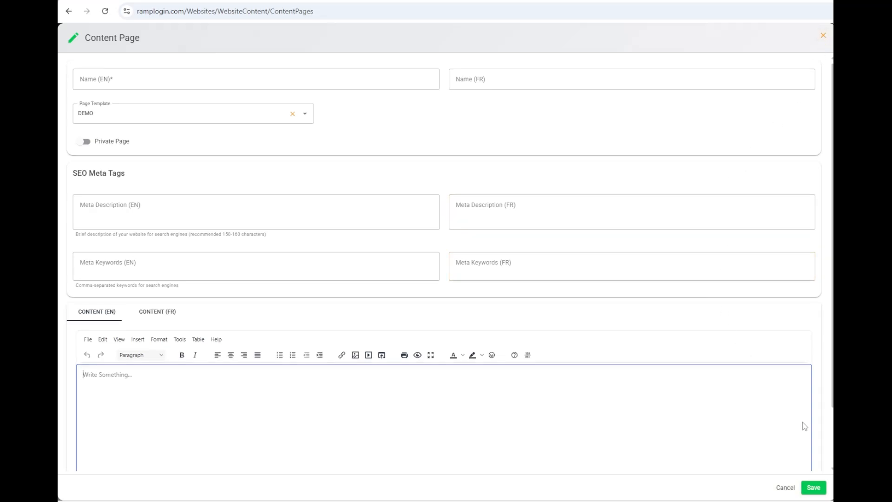
{"action": "scroll", "coordinate": [802, 422], "scroll_direction": "down", "scroll_amount": 2}
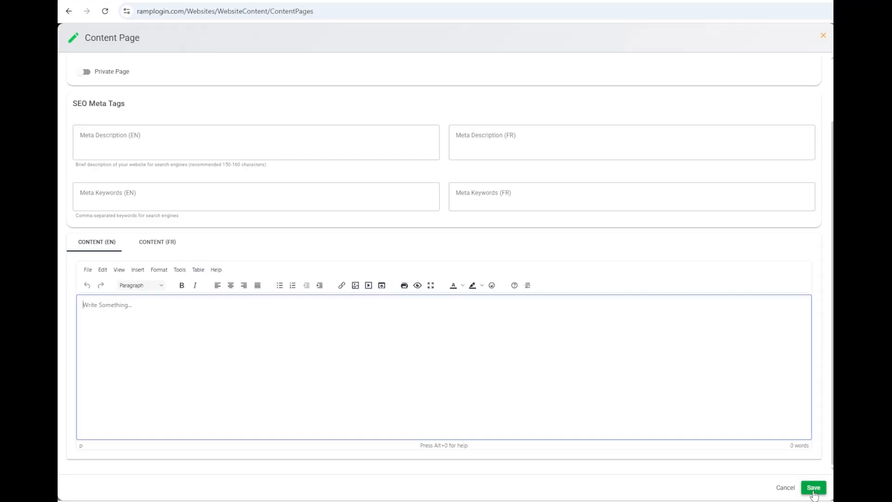
{"action": "left_click", "coordinate": [824, 36]}
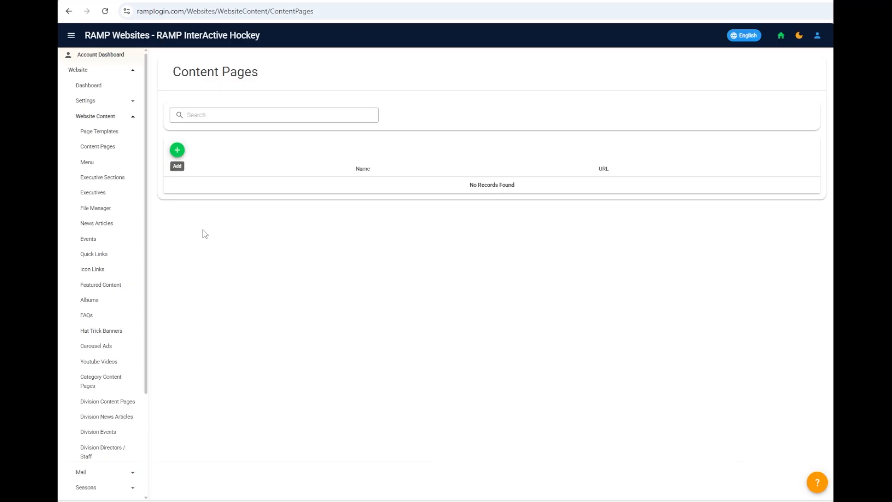
Step: Start a new website menu item with Sponsors as both its English and French title
{"action": "left_click", "coordinate": [85, 163]}
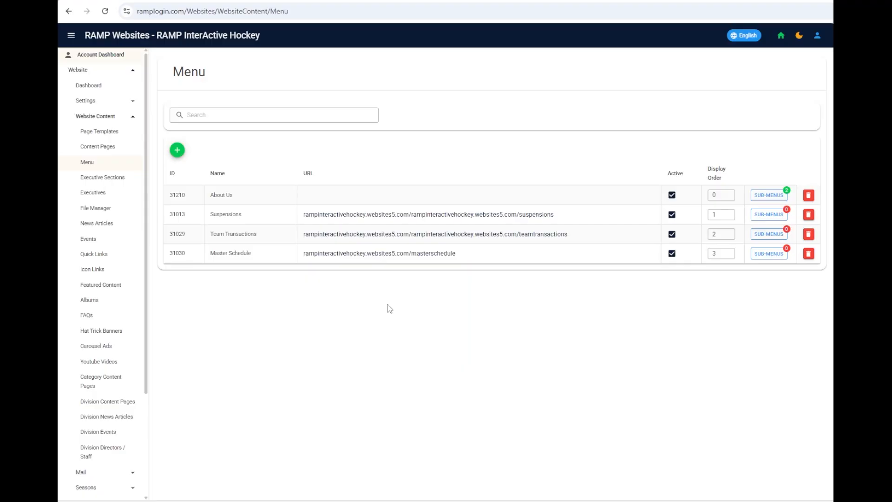
{"action": "left_click", "coordinate": [179, 150]}
{"action": "left_click", "coordinate": [316, 236]}
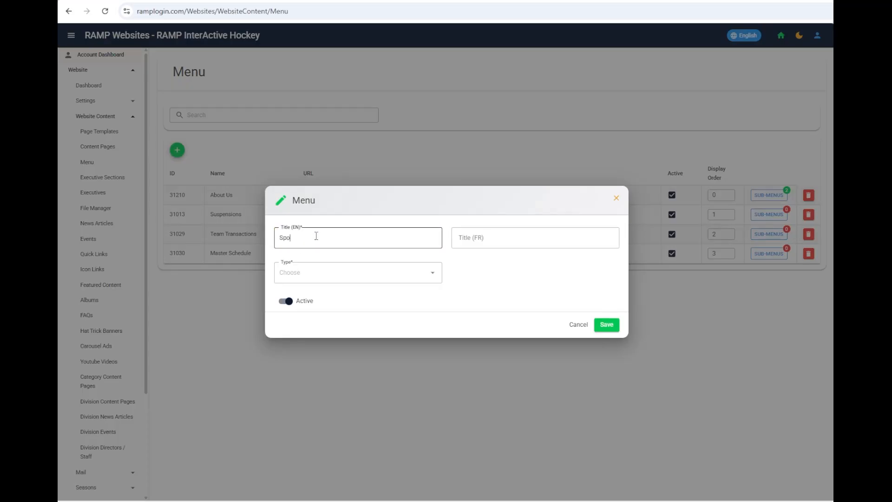
{"action": "key", "text": "Tab"}
{"action": "type", "text": "Sponsors"}
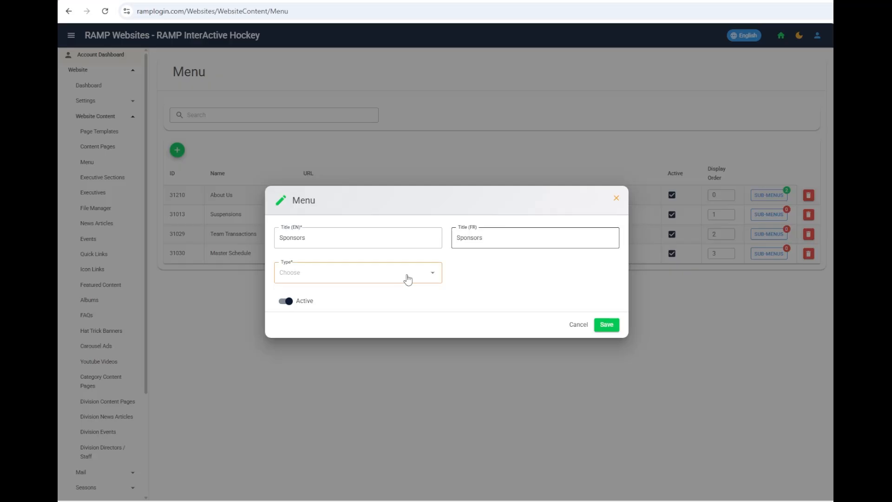
Step: Try Content Page as the Sponsors menu item's type and check which content pages can be chosen
{"action": "left_click", "coordinate": [408, 278]}
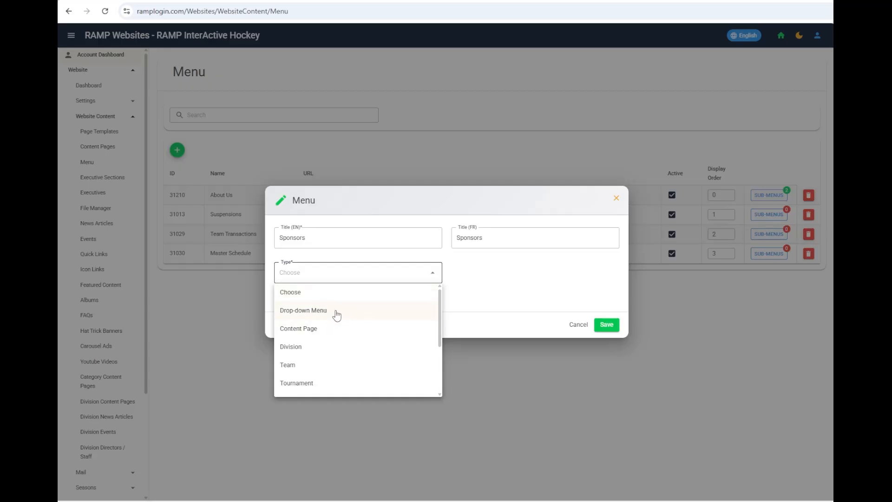
{"action": "scroll", "coordinate": [336, 313], "scroll_direction": "down", "scroll_amount": 1}
{"action": "scroll", "coordinate": [332, 315], "scroll_direction": "up", "scroll_amount": 1}
{"action": "left_click", "coordinate": [334, 331]}
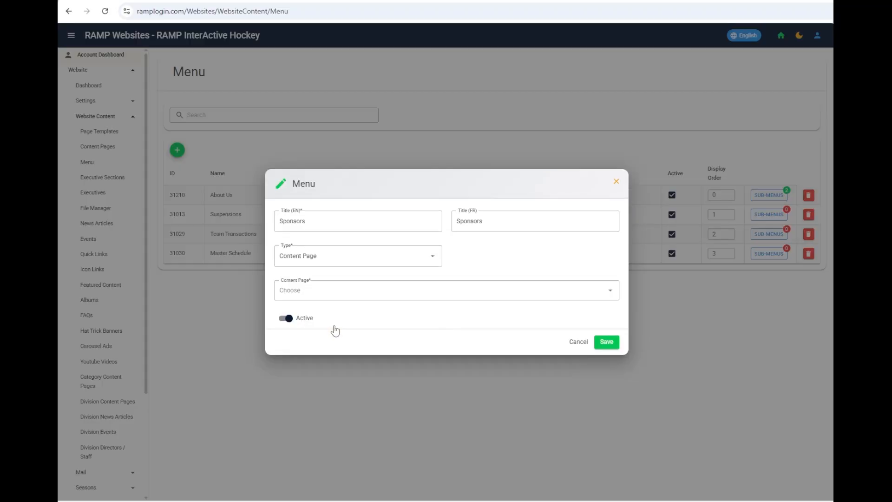
{"action": "left_click", "coordinate": [330, 294]}
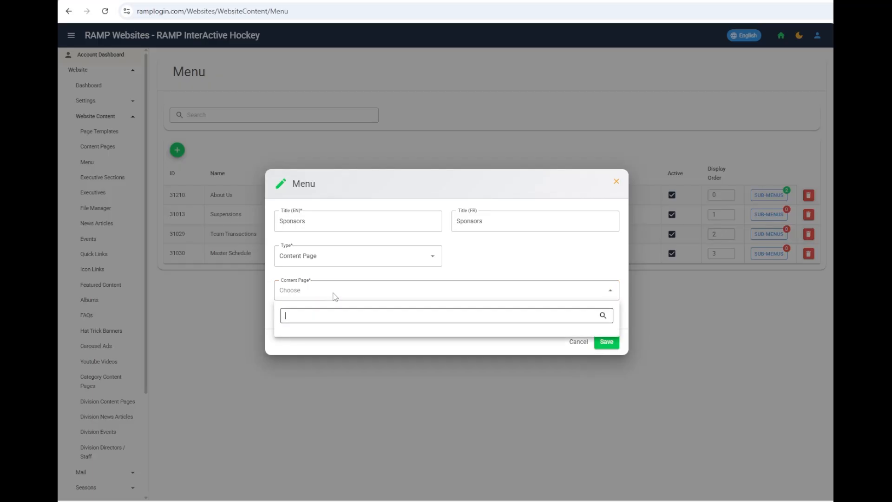
{"action": "left_click", "coordinate": [340, 293]}
Step: Set the Sponsors menu item's type to System Generated Content
{"action": "left_click", "coordinate": [288, 259]}
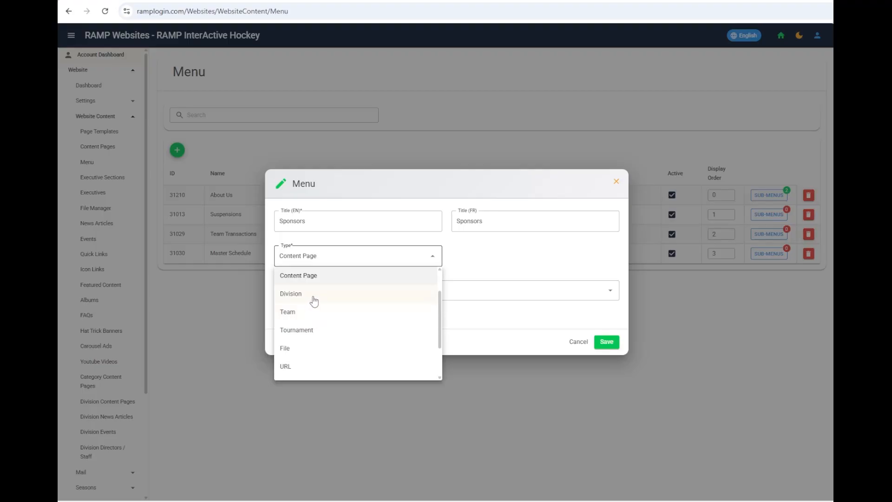
{"action": "scroll", "coordinate": [298, 293], "scroll_direction": "down", "scroll_amount": 2}
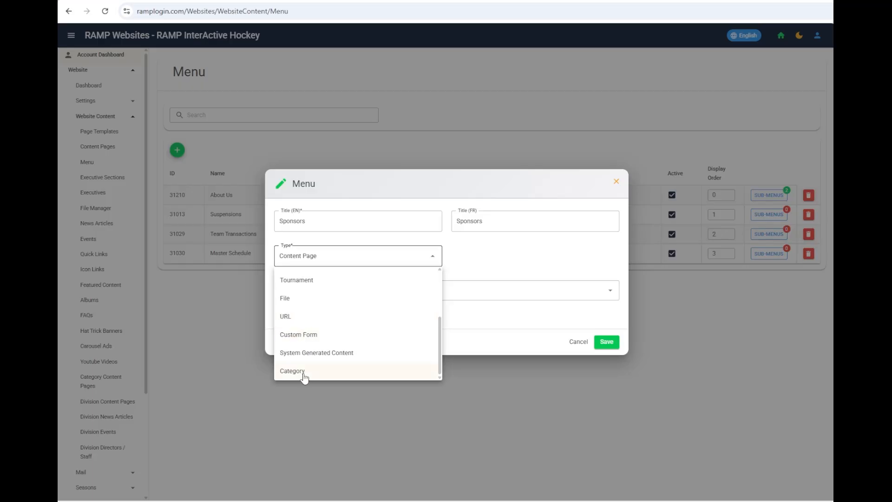
{"action": "left_click", "coordinate": [327, 355]}
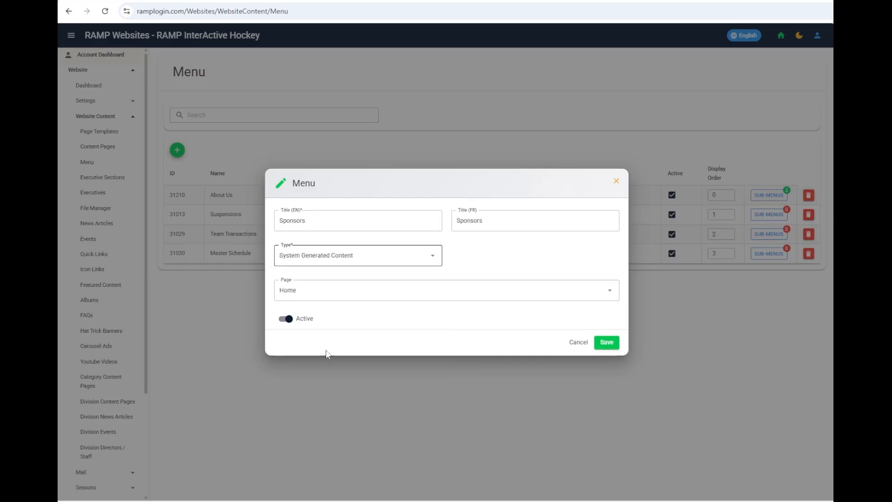
Step: Link the Sponsors menu item to the News Articles page and save it
{"action": "left_click", "coordinate": [296, 290]}
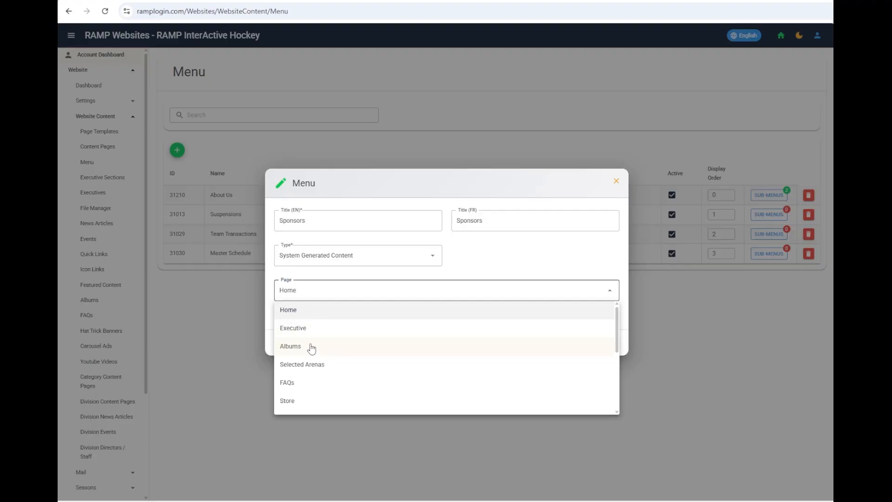
{"action": "scroll", "coordinate": [311, 348], "scroll_direction": "down", "scroll_amount": 1}
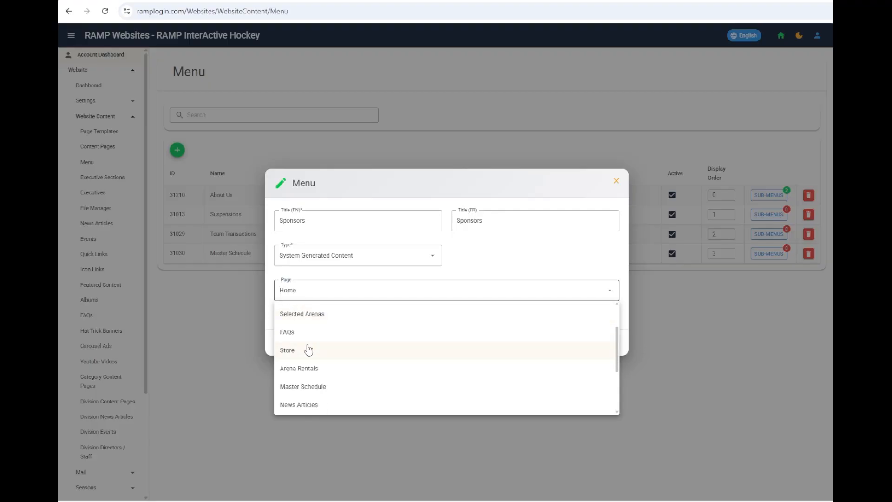
{"action": "scroll", "coordinate": [309, 350], "scroll_direction": "down", "scroll_amount": 1}
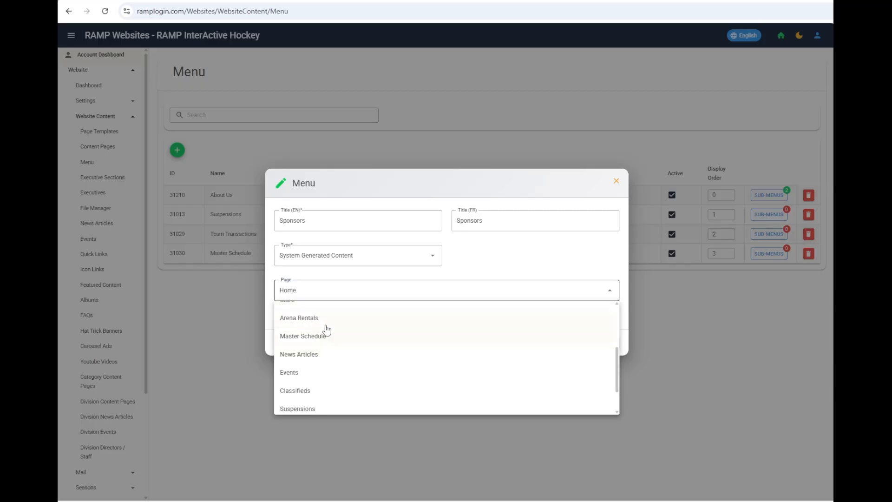
{"action": "scroll", "coordinate": [320, 335], "scroll_direction": "down", "scroll_amount": 1}
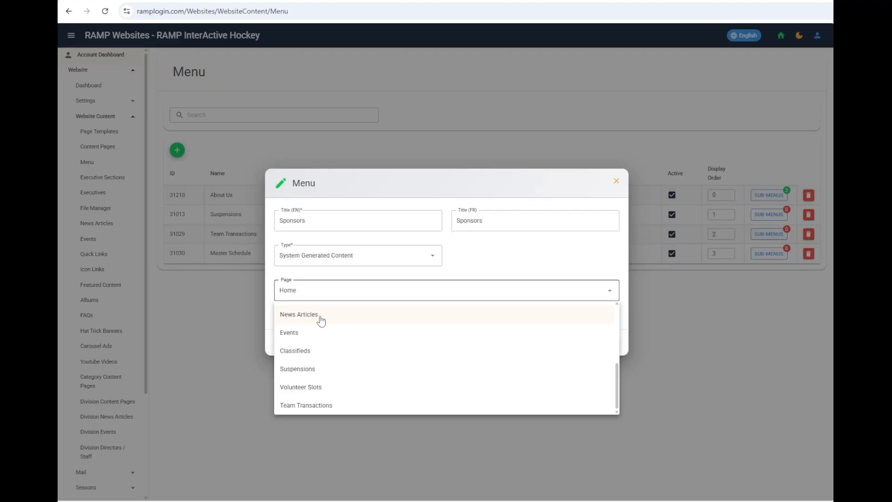
{"action": "left_click", "coordinate": [309, 313]}
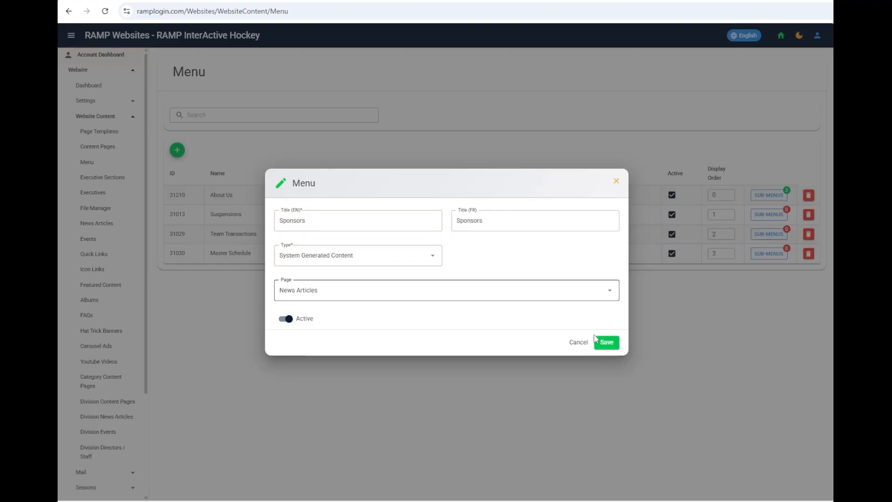
{"action": "left_click", "coordinate": [607, 344]}
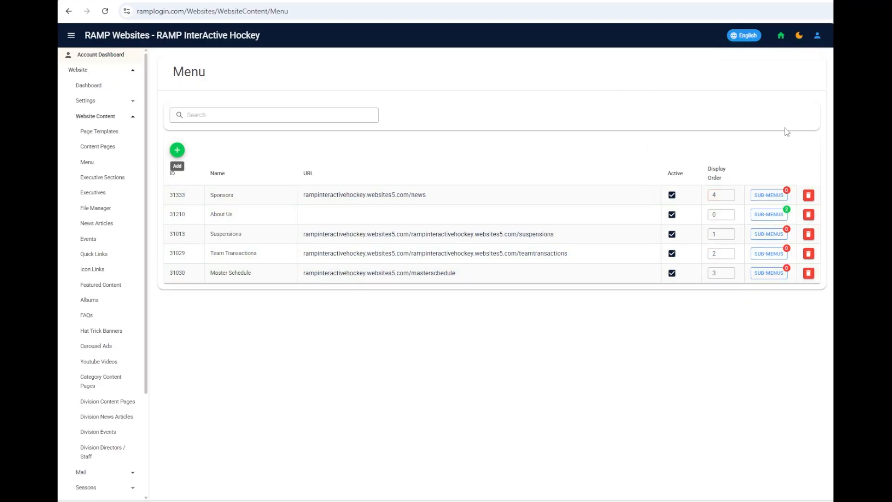
Step: Show the About Us sub-menus and view the form for adding another one, closing it without saving
{"action": "left_click", "coordinate": [770, 218]}
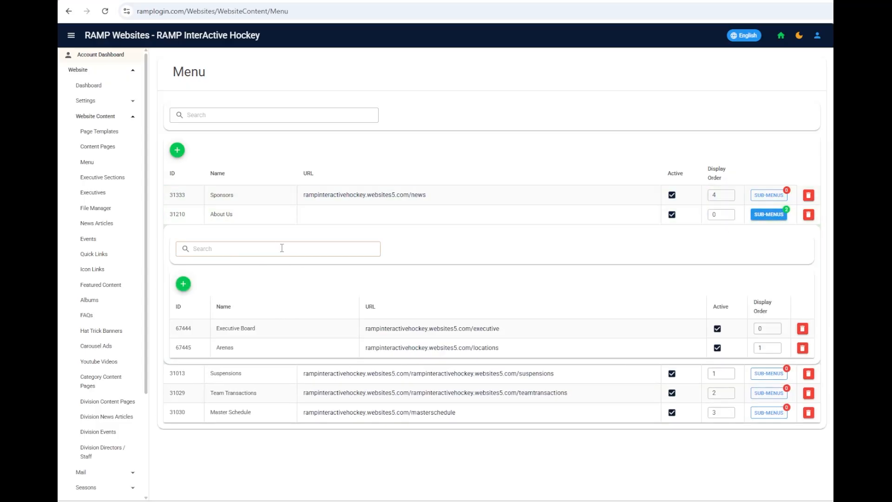
{"action": "left_click", "coordinate": [184, 286]}
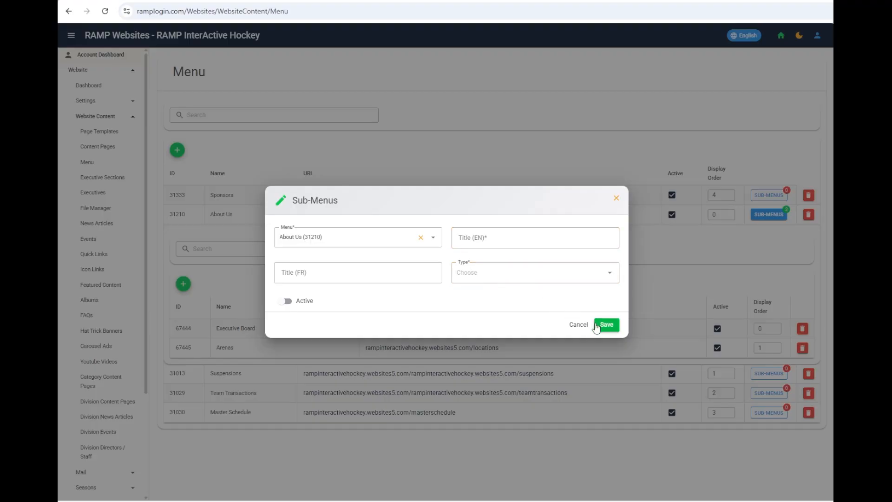
{"action": "left_click", "coordinate": [617, 199]}
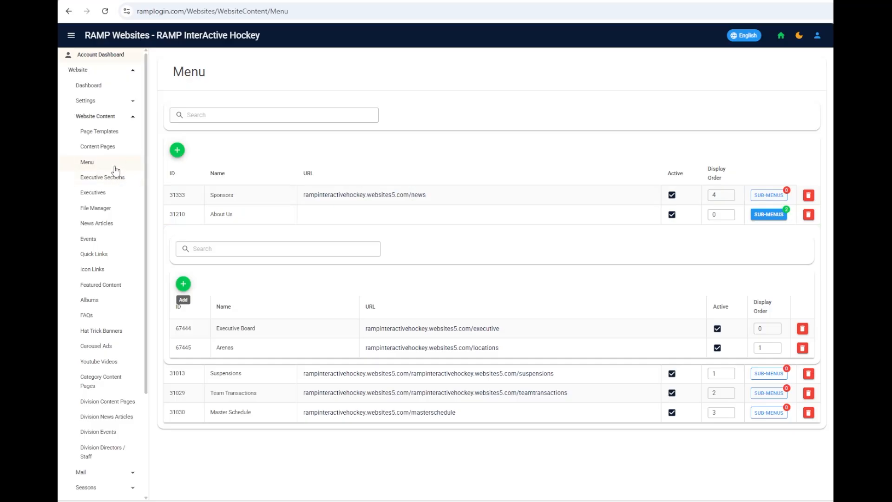
Step: Open the Executives list, and view the Executive Board page under About Us on the public website
{"action": "left_click", "coordinate": [87, 196]}
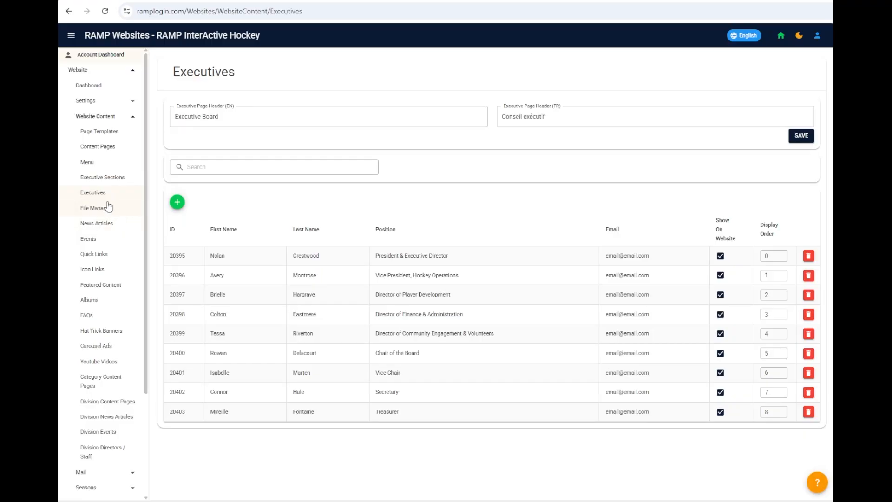
{"action": "left_click", "coordinate": [285, 0]}
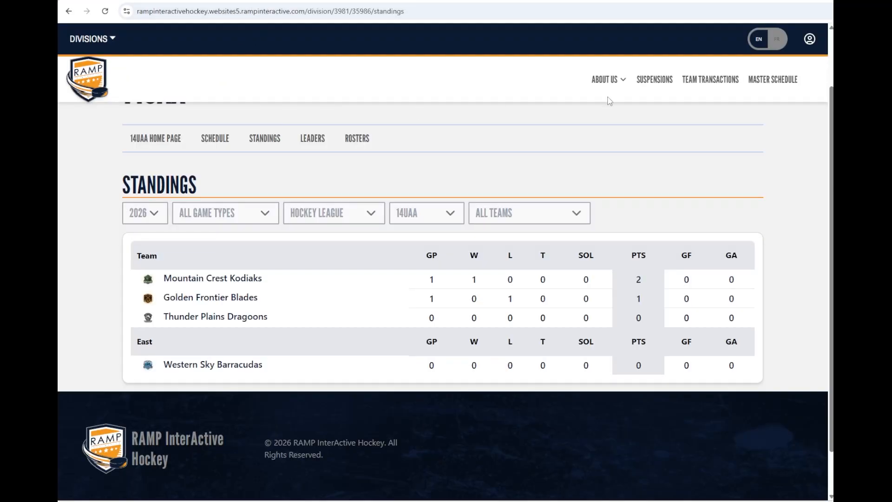
{"action": "mouse_move", "coordinate": [596, 85]}
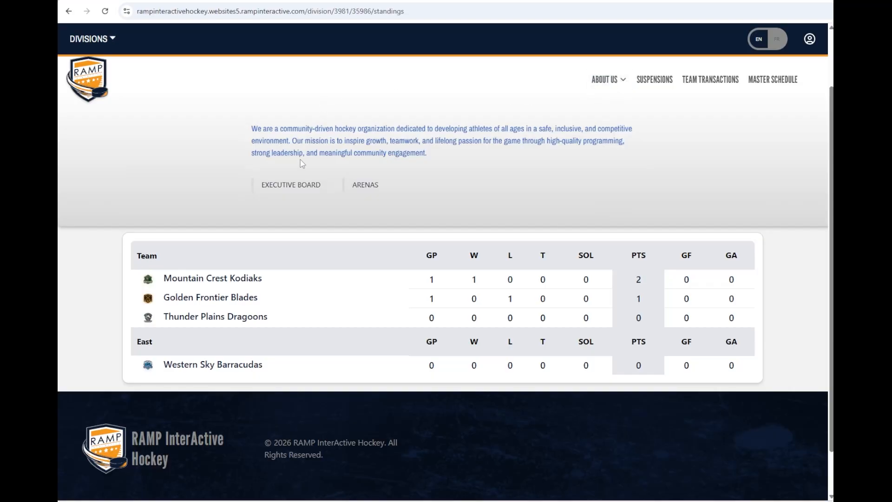
{"action": "left_click", "coordinate": [299, 188]}
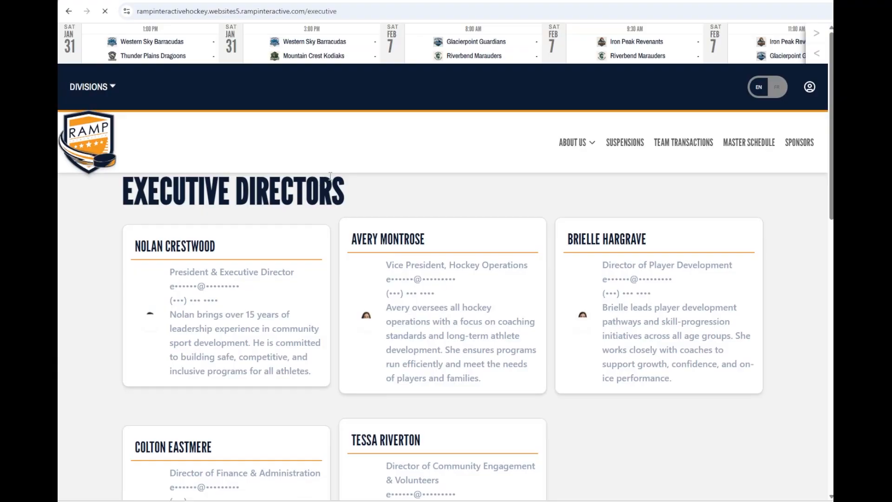
{"action": "scroll", "coordinate": [382, 190], "scroll_direction": "down", "scroll_amount": 1}
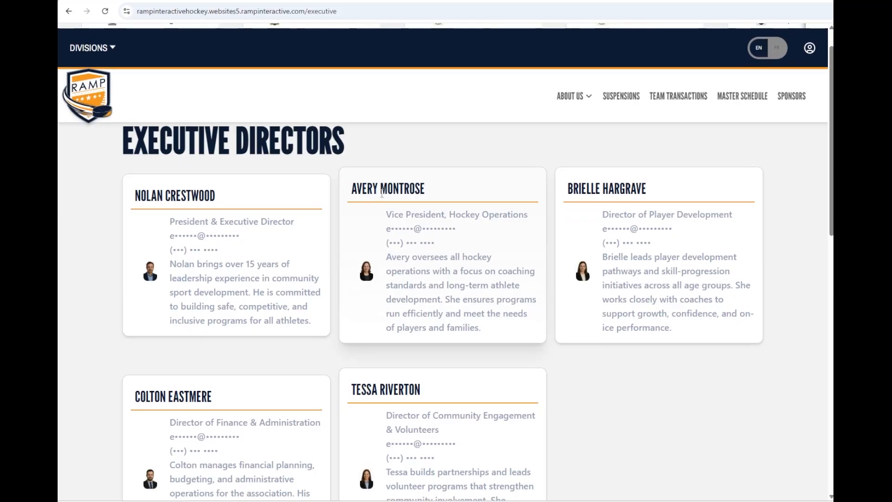
Step: Review the Executive Directors and Board of Directors profiles on the public page, and return to the admin site's Executives list
{"action": "scroll", "coordinate": [361, 204], "scroll_direction": "down", "scroll_amount": 3}
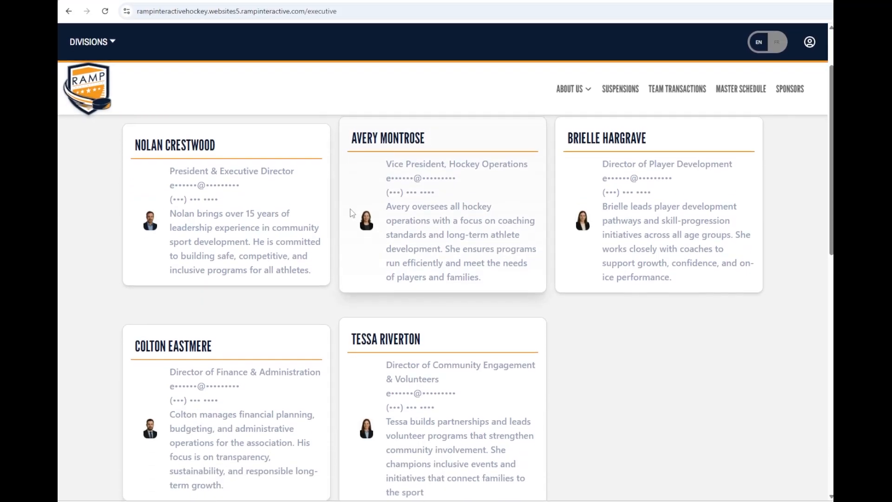
{"action": "scroll", "coordinate": [359, 218], "scroll_direction": "down", "scroll_amount": 4}
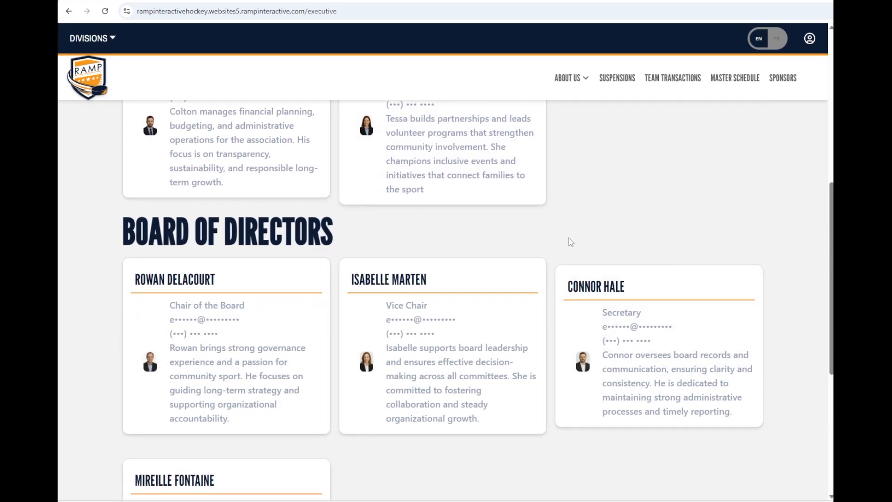
{"action": "scroll", "coordinate": [567, 241], "scroll_direction": "up", "scroll_amount": 7}
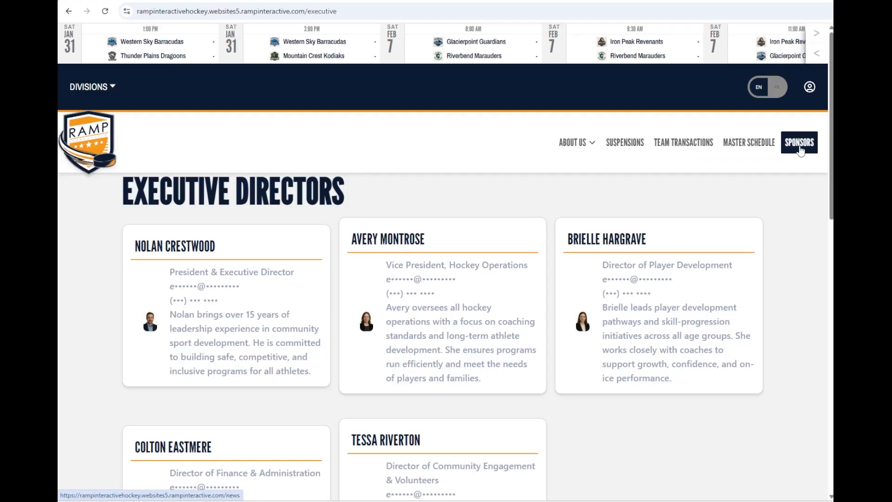
{"action": "left_click", "coordinate": [122, 2]}
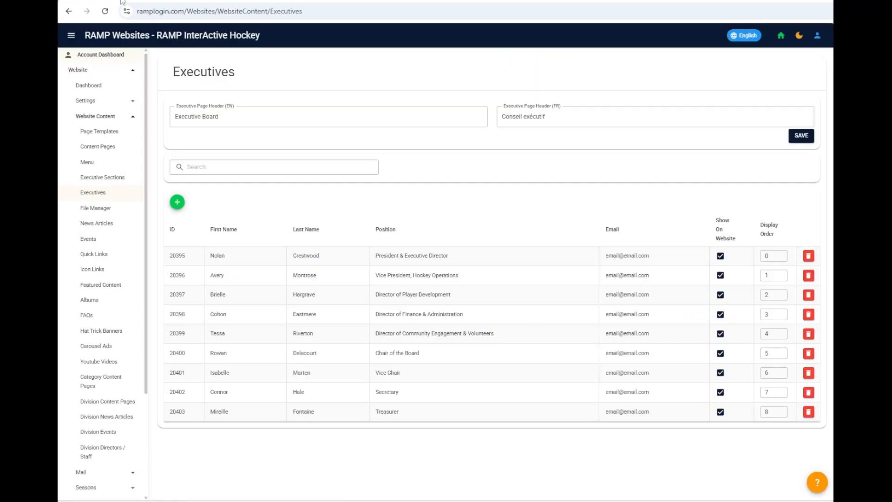
Step: View the File Manager, News Articles, Events, Quick Links and Icon Links pages of the website content in turn
{"action": "left_click", "coordinate": [117, 215]}
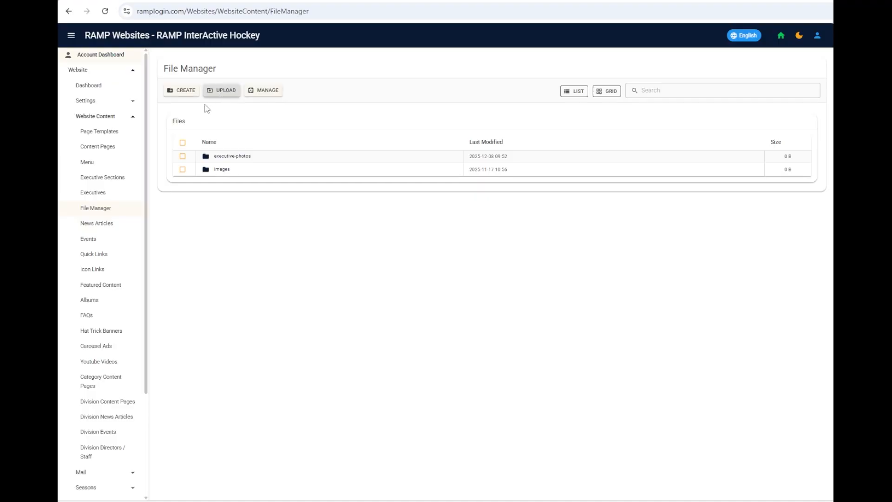
{"action": "left_click", "coordinate": [97, 225]}
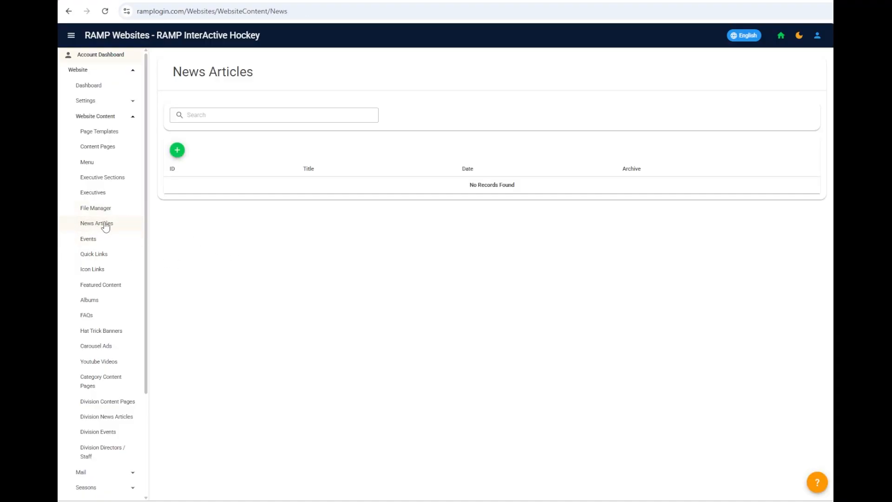
{"action": "left_click", "coordinate": [80, 239]}
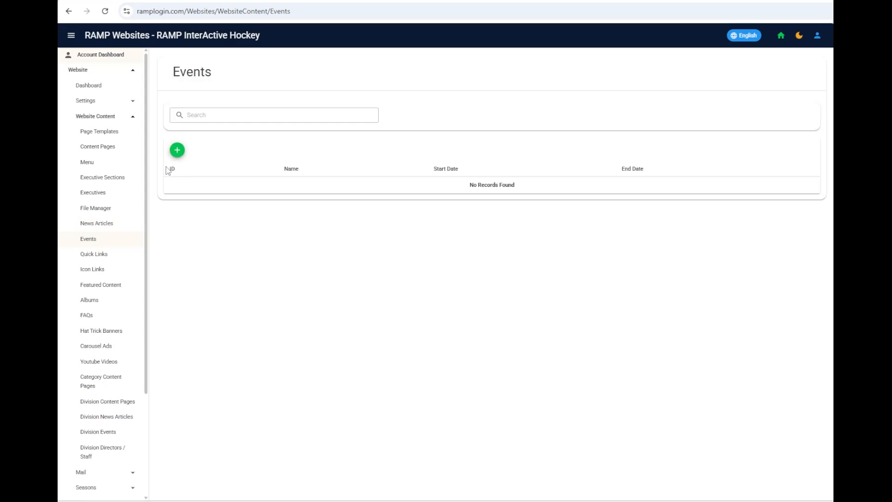
{"action": "left_click", "coordinate": [97, 254]}
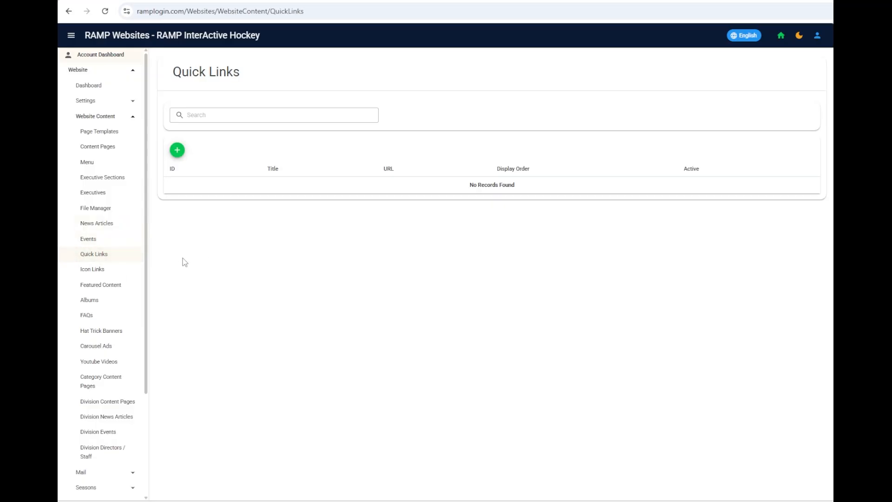
{"action": "left_click", "coordinate": [120, 273]}
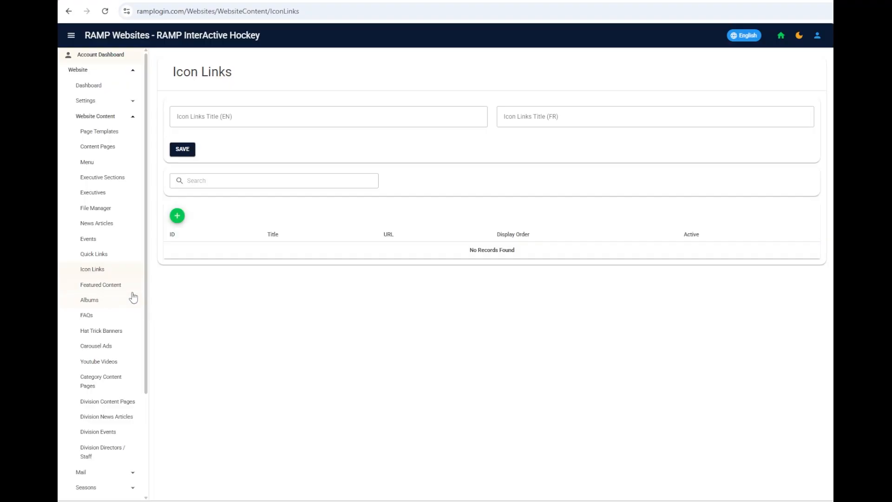
Step: View the Featured Content, Albums, FAQs and Hat Trick Banners pages of the website content in turn
{"action": "left_click", "coordinate": [106, 290]}
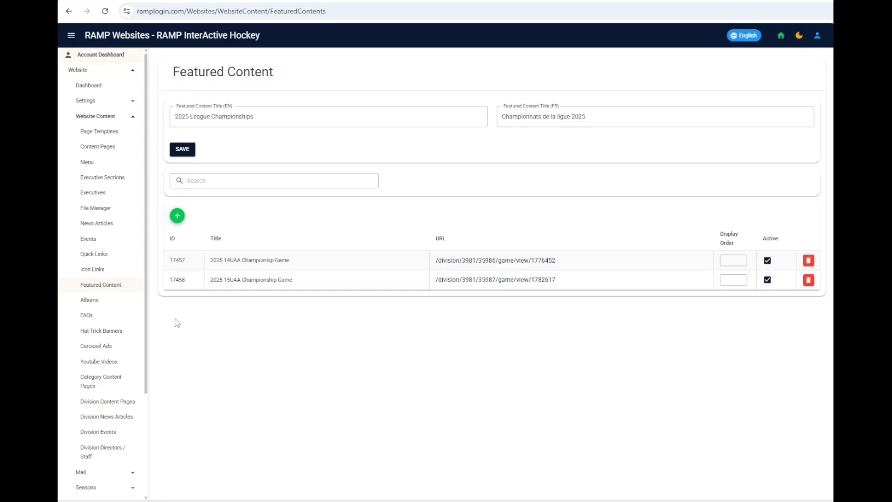
{"action": "left_click", "coordinate": [86, 303]}
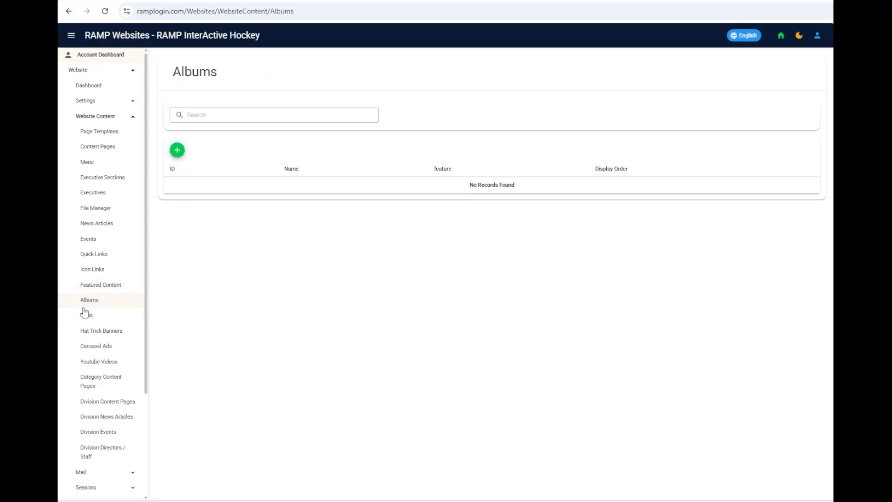
{"action": "left_click", "coordinate": [106, 319]}
{"action": "scroll", "coordinate": [106, 320], "scroll_direction": "down", "scroll_amount": 2}
{"action": "left_click", "coordinate": [92, 235]}
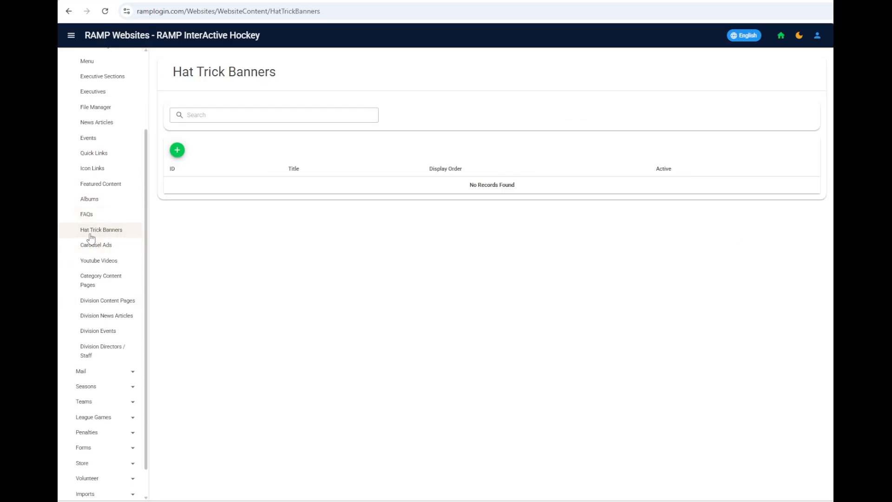
Step: View the Carousel Ads, Youtube Videos and Category Content Pages lists, and collapse the Website Content section
{"action": "left_click", "coordinate": [80, 250]}
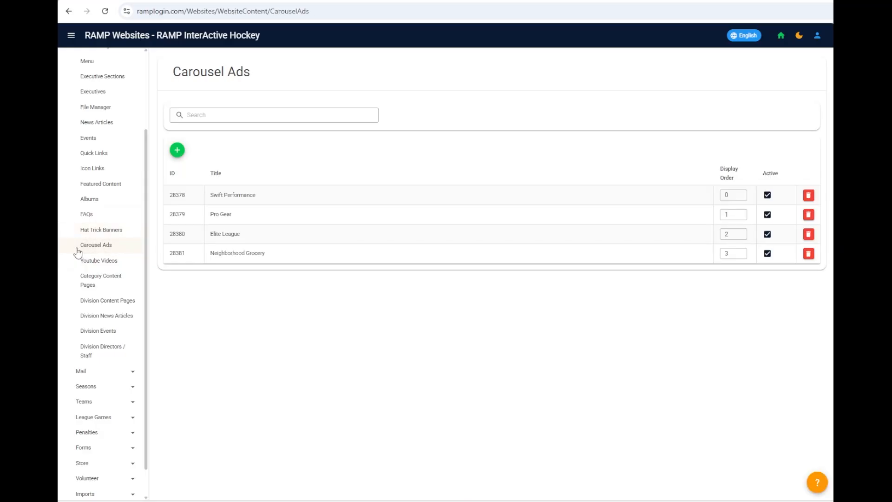
{"action": "left_click", "coordinate": [93, 265]}
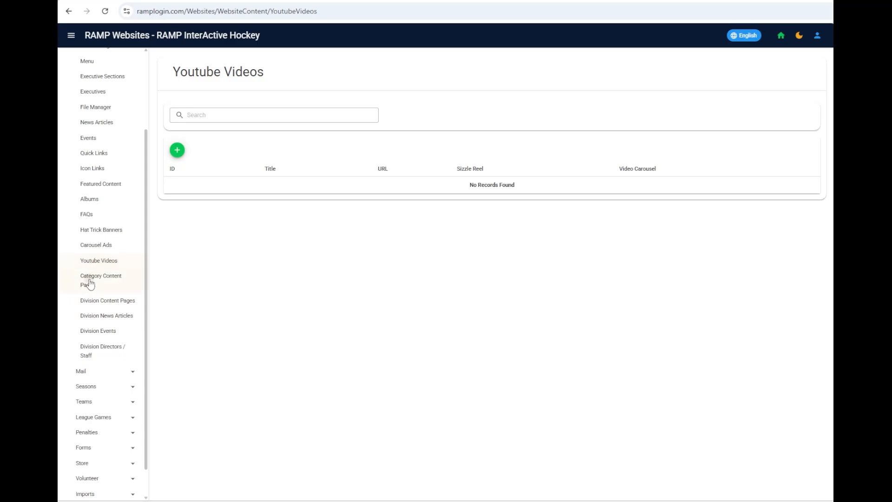
{"action": "left_click", "coordinate": [91, 284]}
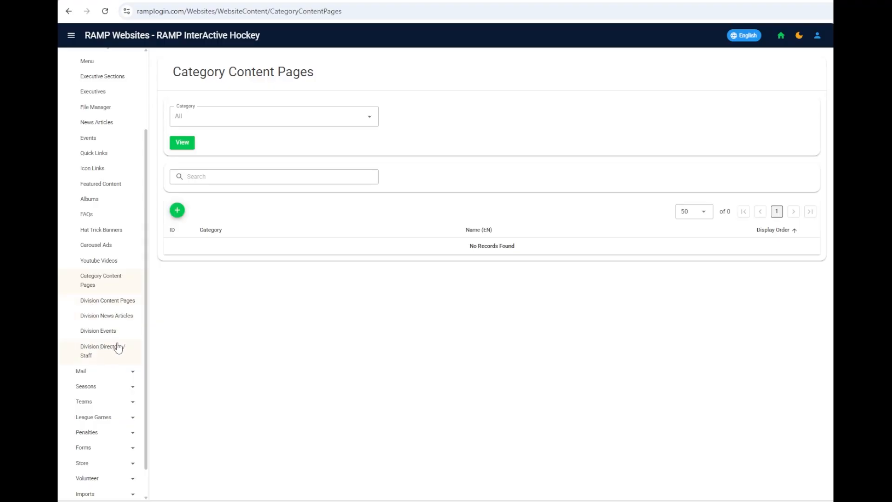
{"action": "scroll", "coordinate": [118, 348], "scroll_direction": "up", "scroll_amount": 3}
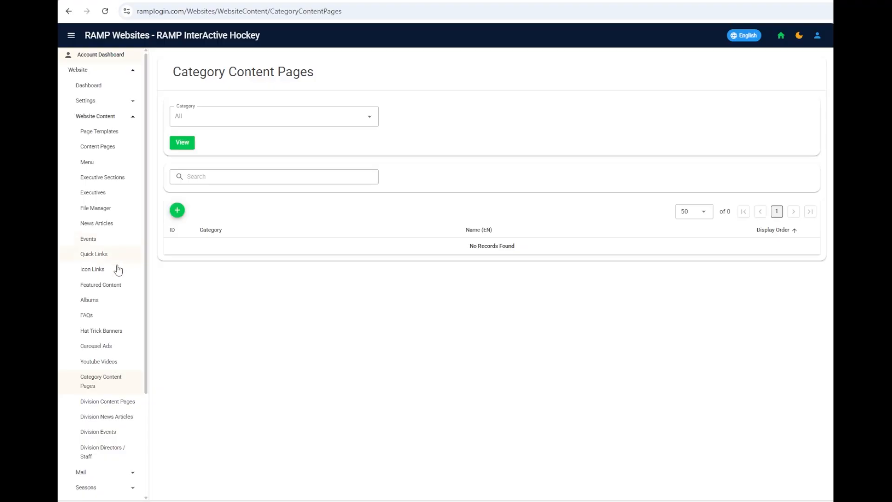
{"action": "left_click", "coordinate": [125, 118]}
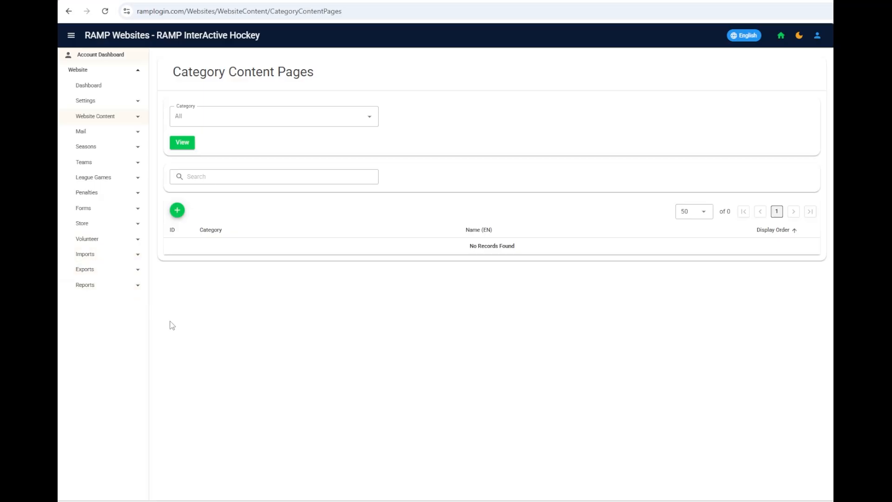
Step: Open the mail Compose form, show the Pre-Generated Categories recipient options, and collapse the Mail section
{"action": "left_click", "coordinate": [128, 132]}
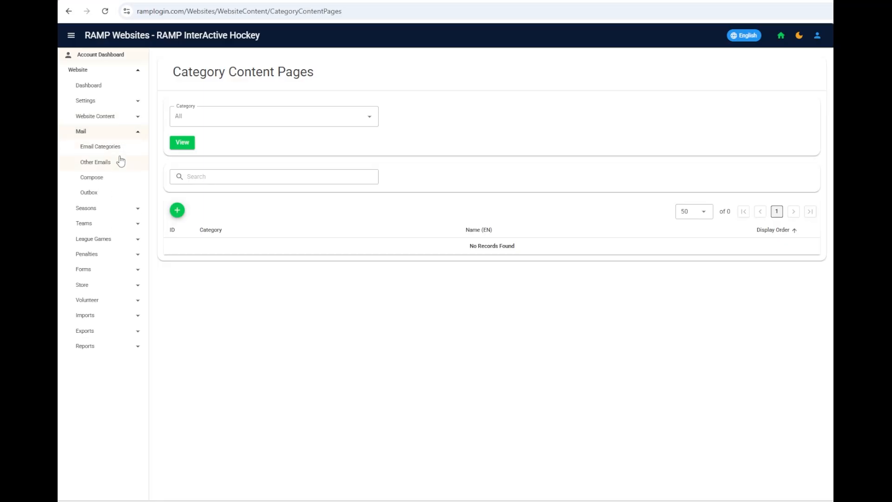
{"action": "left_click", "coordinate": [103, 184]}
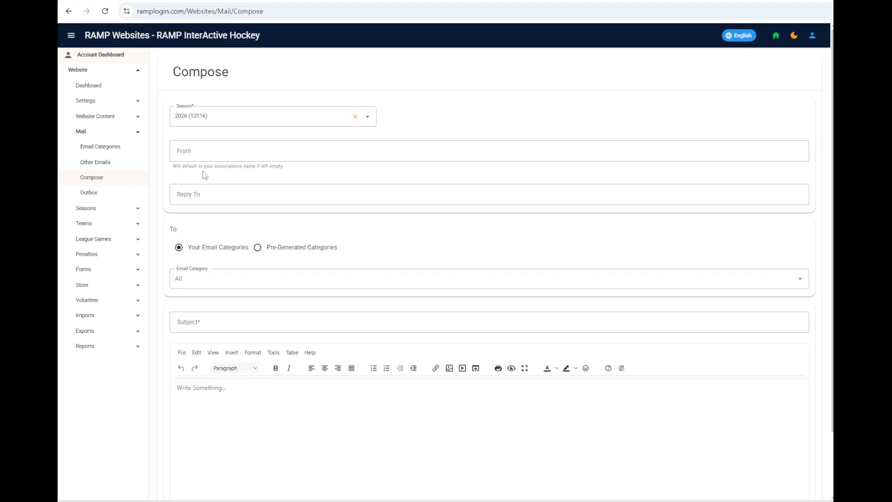
{"action": "left_click", "coordinate": [258, 248]}
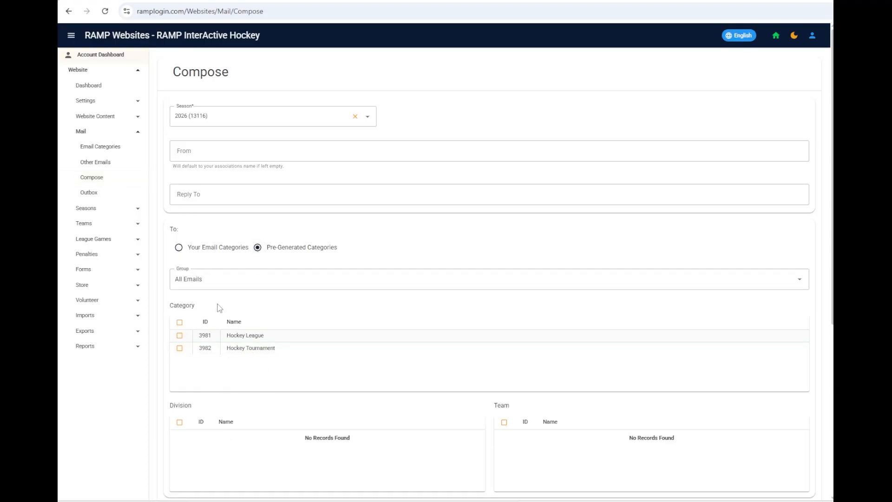
{"action": "left_click", "coordinate": [125, 135]}
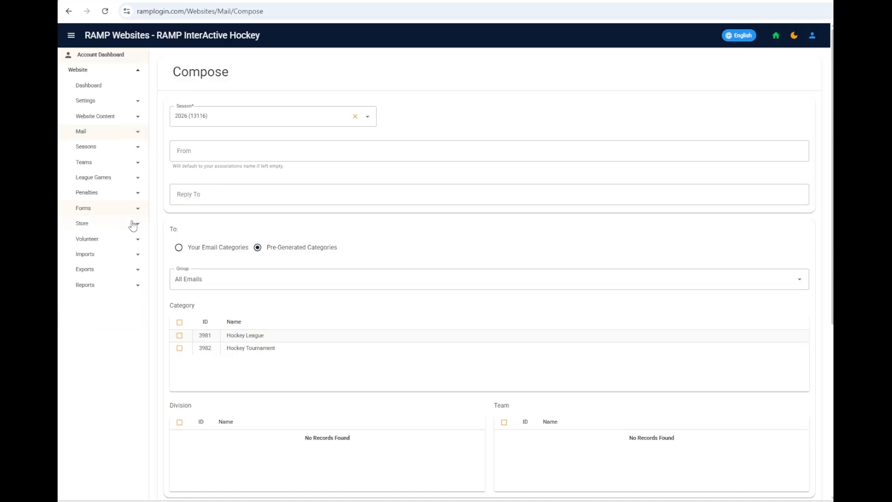